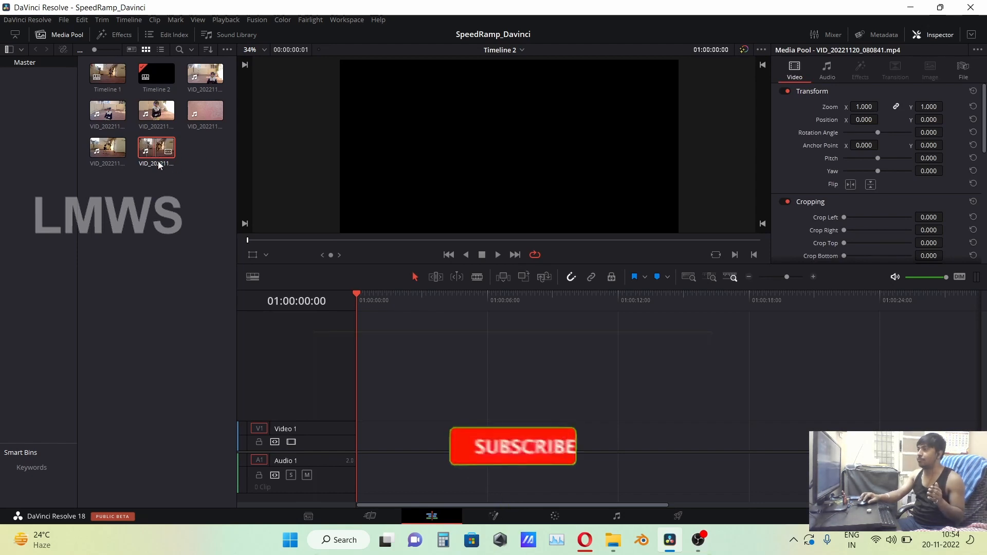
# Step: Hide the Inspector and extend the source clip's in and out range to cover the full clip
pyautogui.click(948, 35)
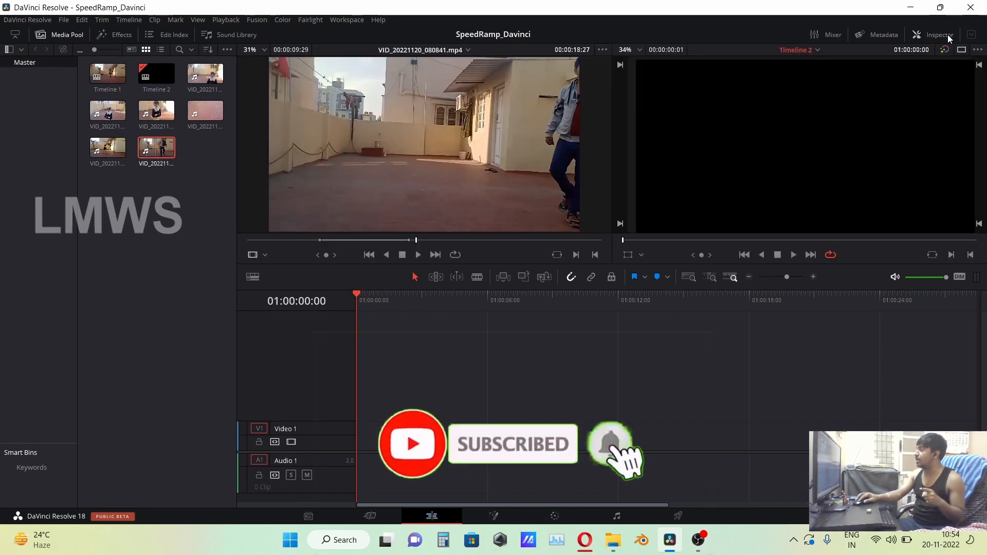
pyautogui.moveTo(321, 240); pyautogui.dragTo(244, 242)
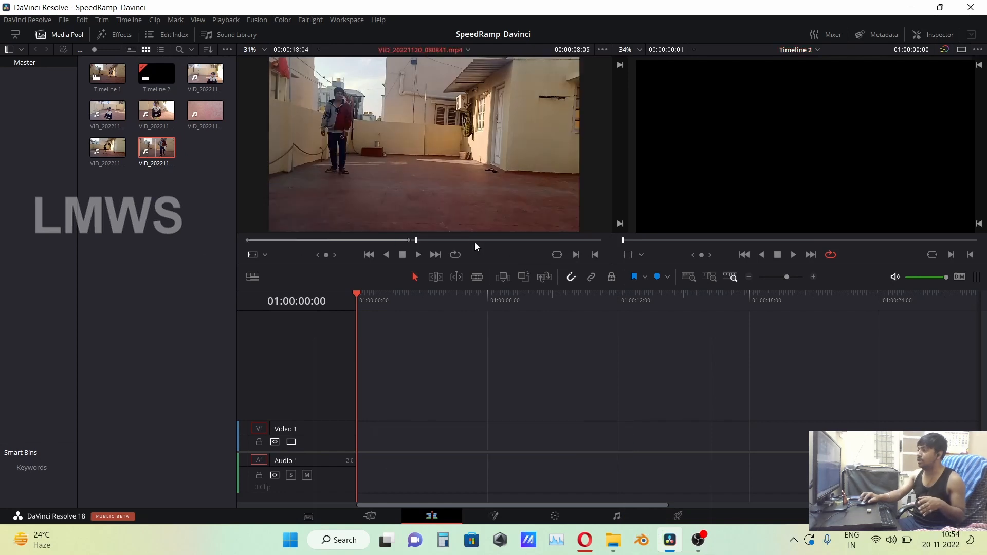
pyautogui.moveTo(409, 240); pyautogui.dragTo(689, 250)
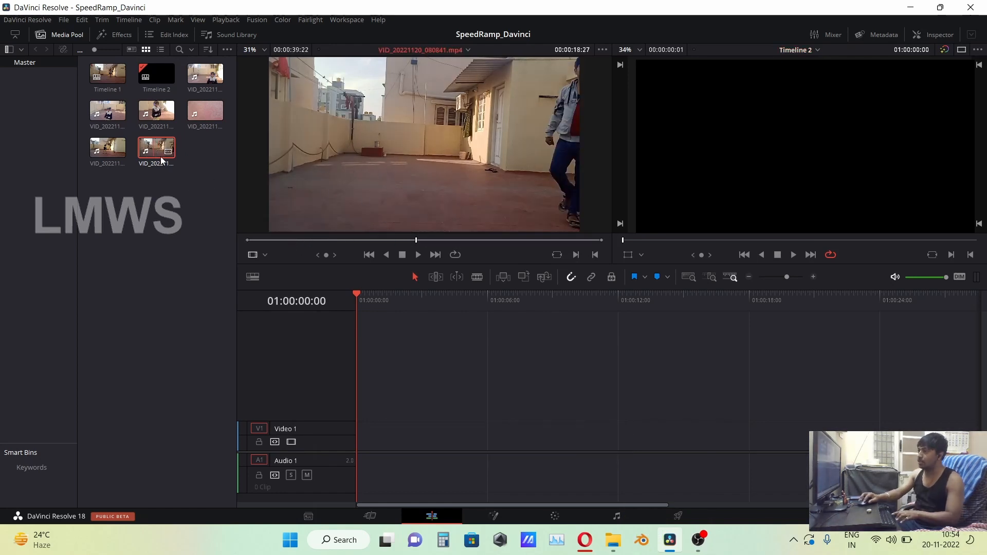
# Step: Review the source clip from its beginning and mark the in point at 00:00:08:12, just before the action starts
pyautogui.press('space')
pyautogui.click(403, 253)
pyautogui.moveTo(423, 240); pyautogui.dragTo(374, 242)
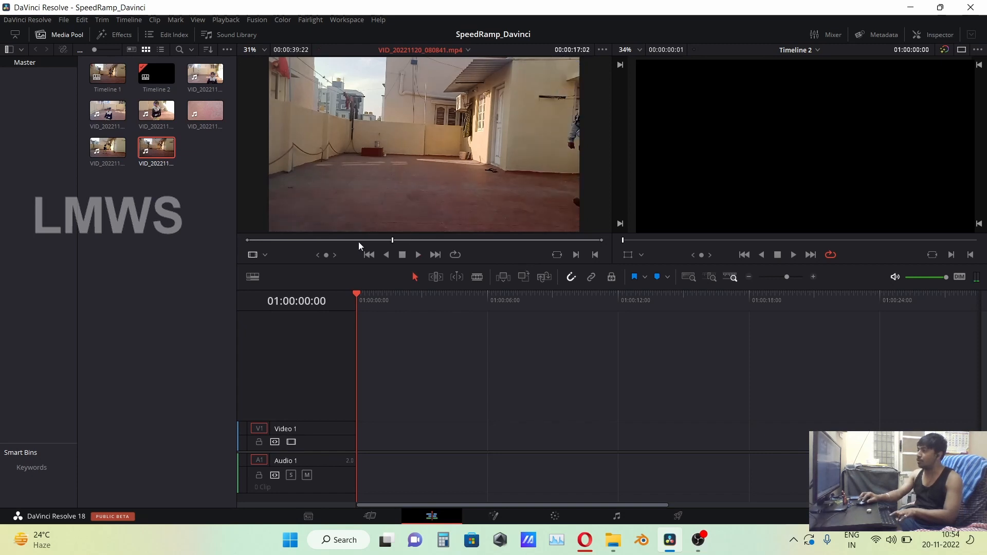
pyautogui.press('Home')
pyautogui.press('space')
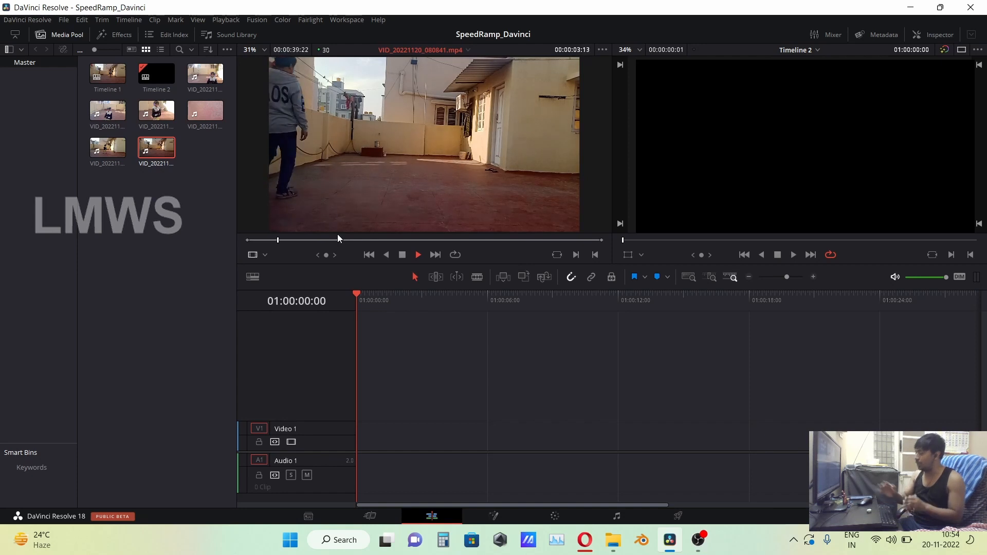
pyautogui.press('space')
pyautogui.press('space')
pyautogui.press('space')
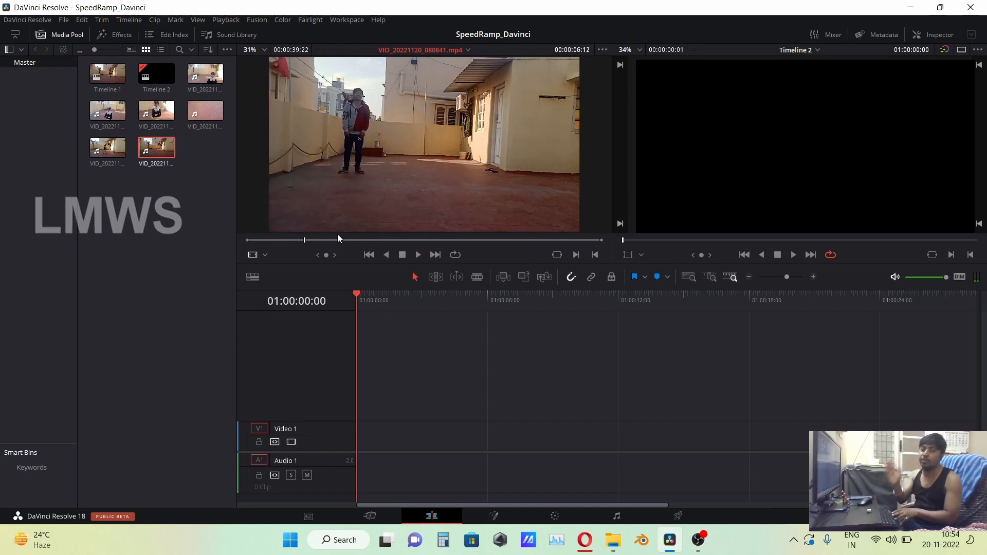
pyautogui.press('space')
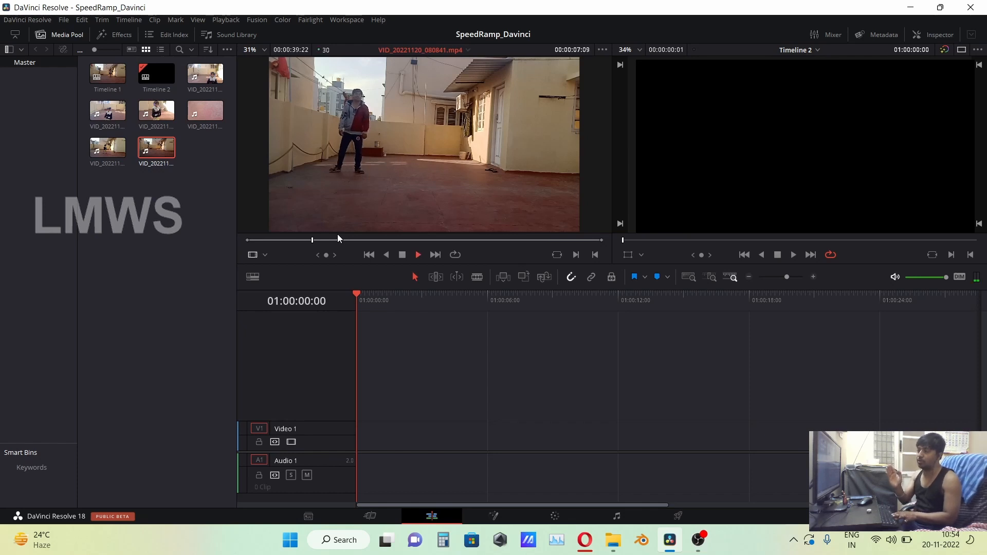
pyautogui.press('space')
pyautogui.moveTo(317, 240)
pyautogui.mouseDown()
pyautogui.moveTo(310, 245)
pyautogui.moveTo(322, 249)
pyautogui.mouseUp()
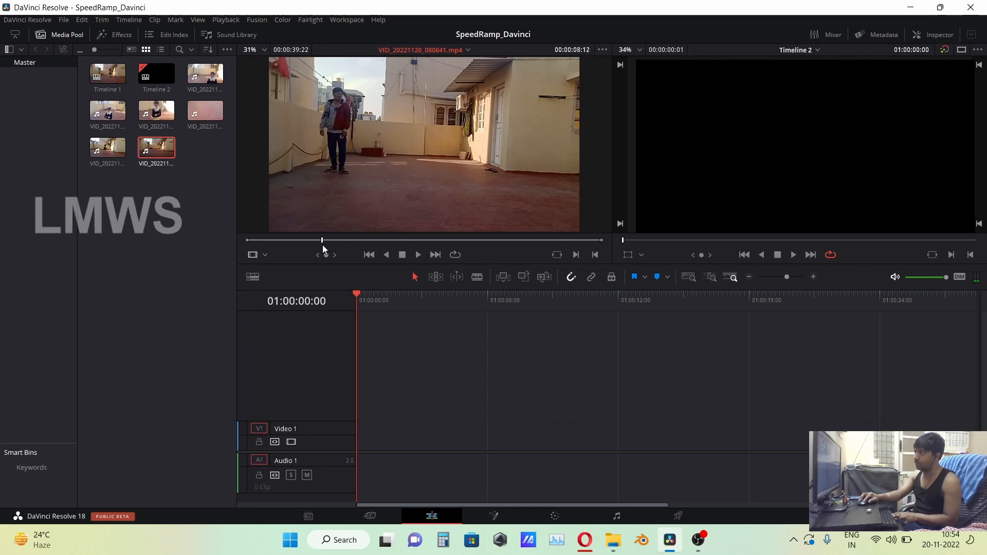
pyautogui.click(576, 255)
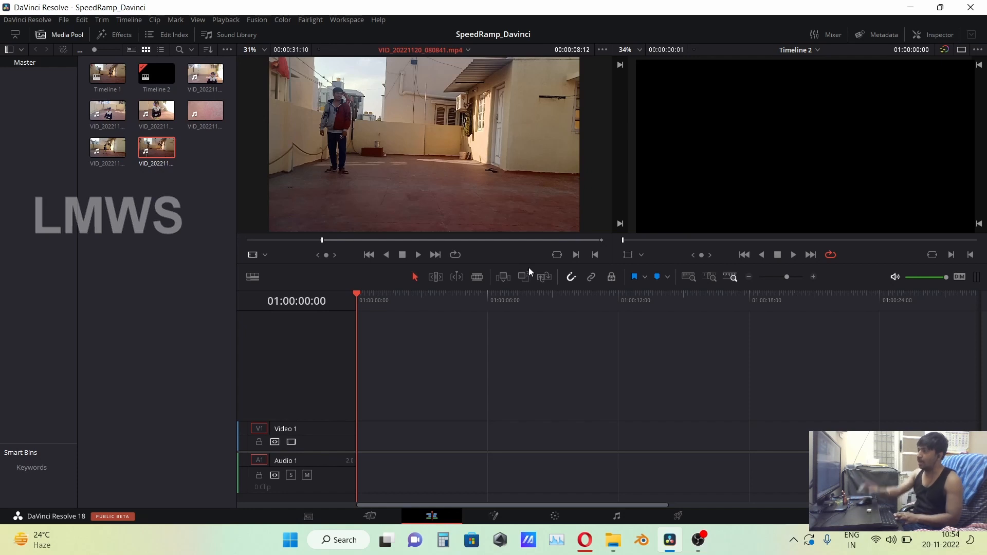
# Step: Play the source clip through the action and mark the out point at 00:00:15:19
pyautogui.press('space')
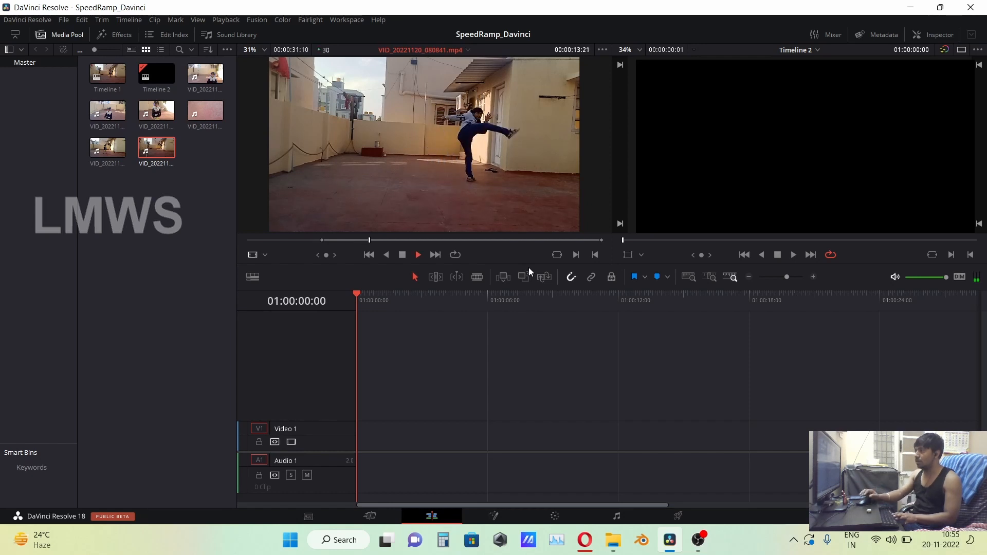
pyautogui.press('space')
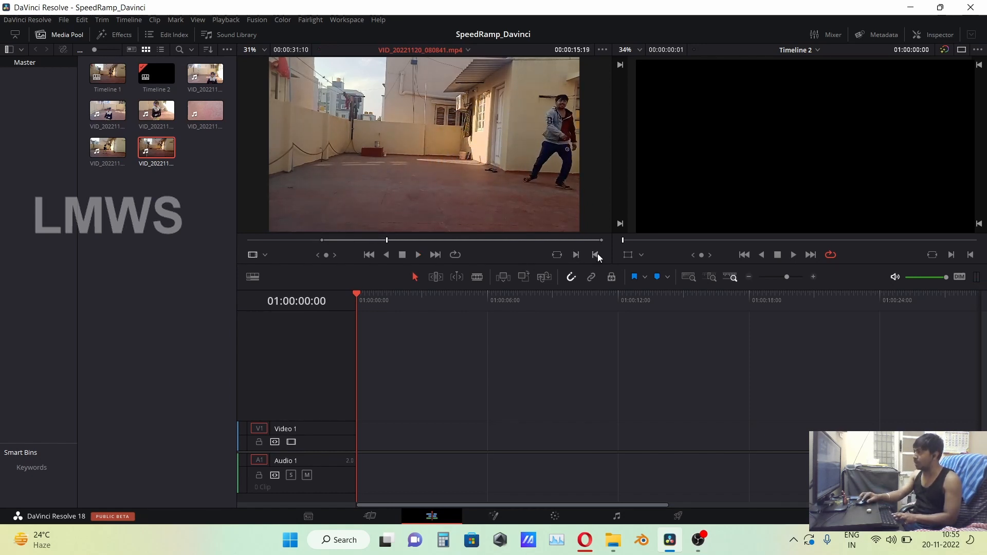
pyautogui.click(596, 254)
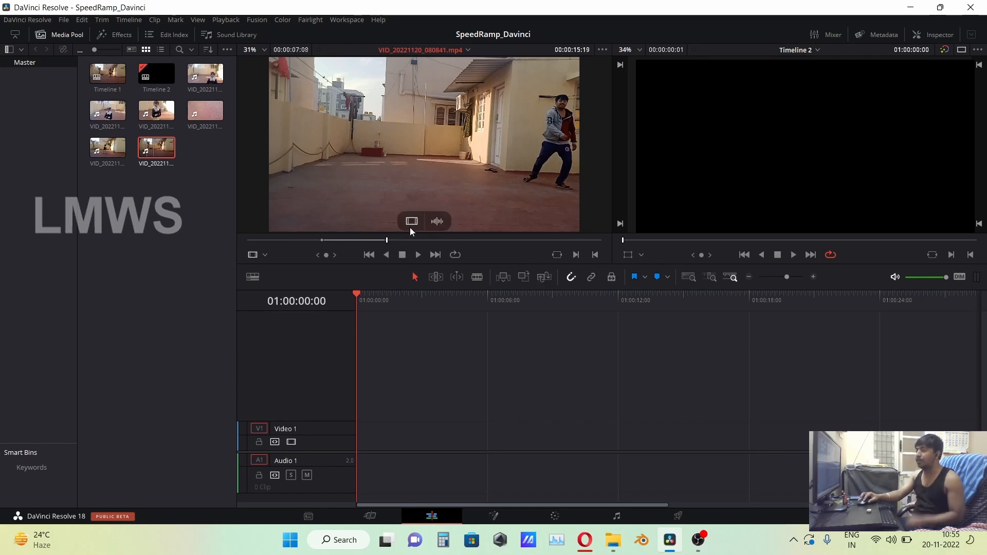
# Step: Create a new empty timeline named Tutorial using the project settings
pyautogui.rightClick(161, 230)
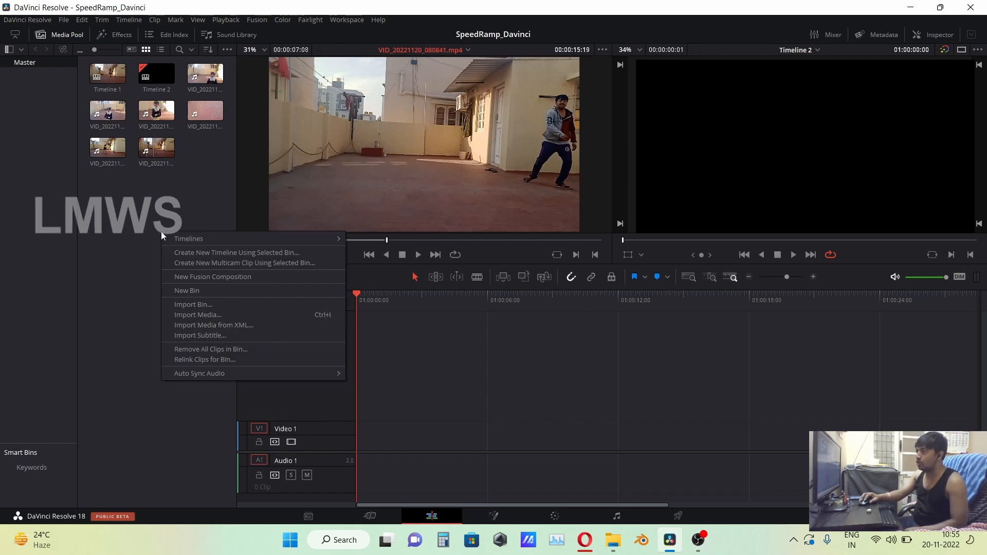
pyautogui.moveTo(339, 240)
pyautogui.click(383, 239)
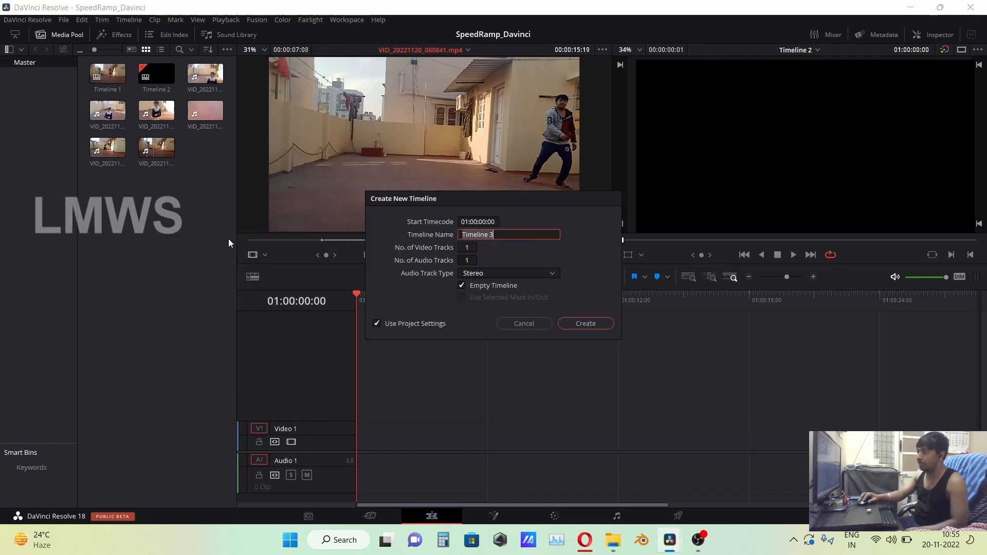
pyautogui.write('Tutorial')
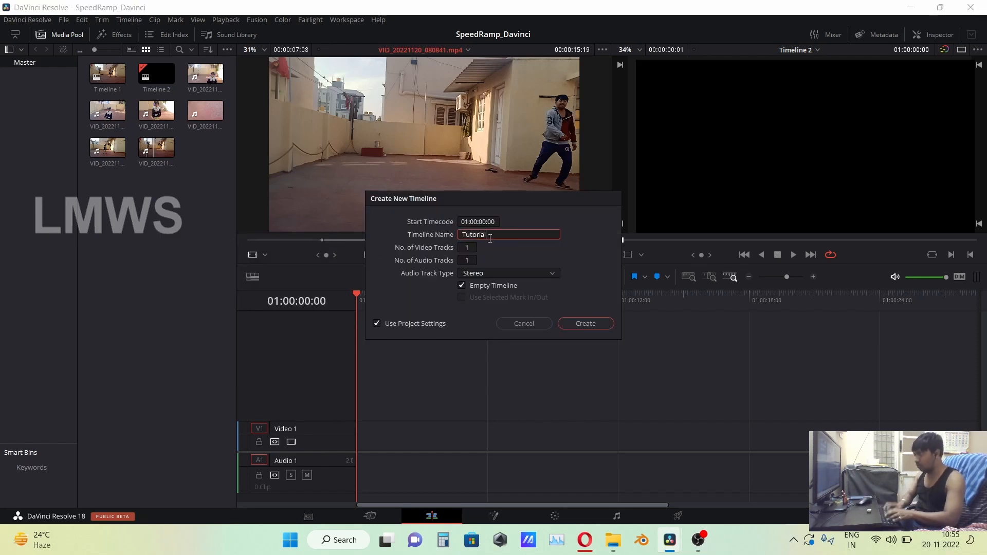
pyautogui.press('Return')
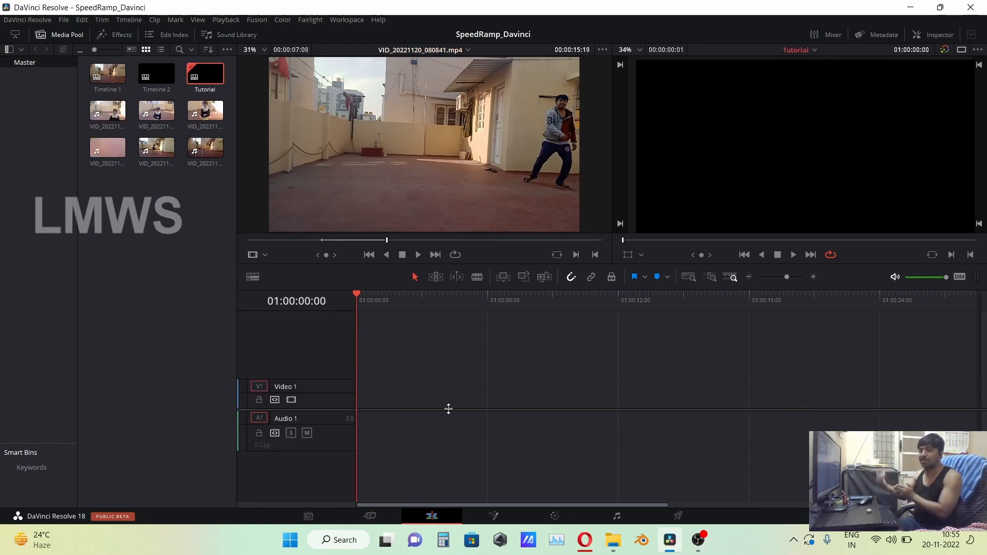
# Step: Open Timeline 1 to view its contents and return to the empty Tutorial timeline
pyautogui.click(111, 73)
pyautogui.doubleClick(112, 73)
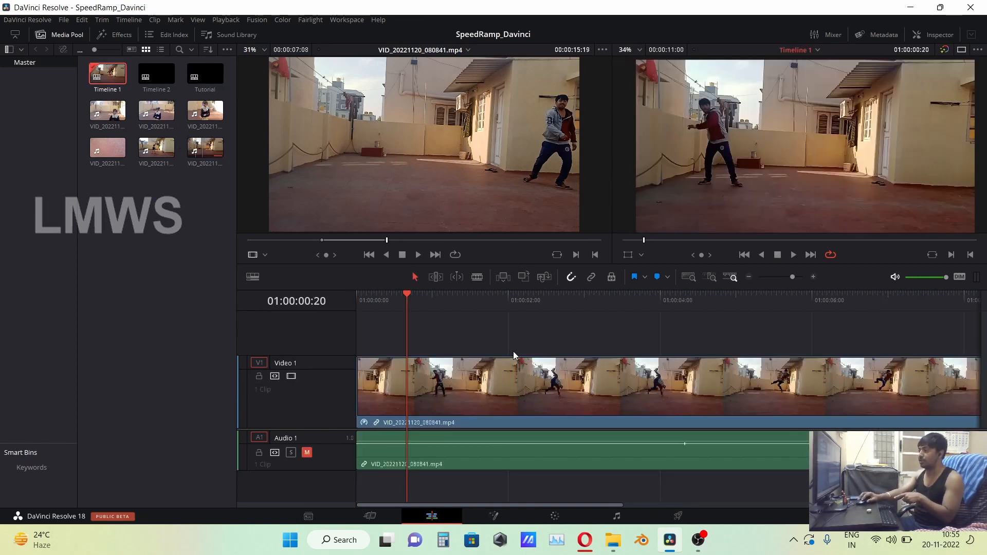
pyautogui.click(206, 77)
pyautogui.doubleClick(207, 76)
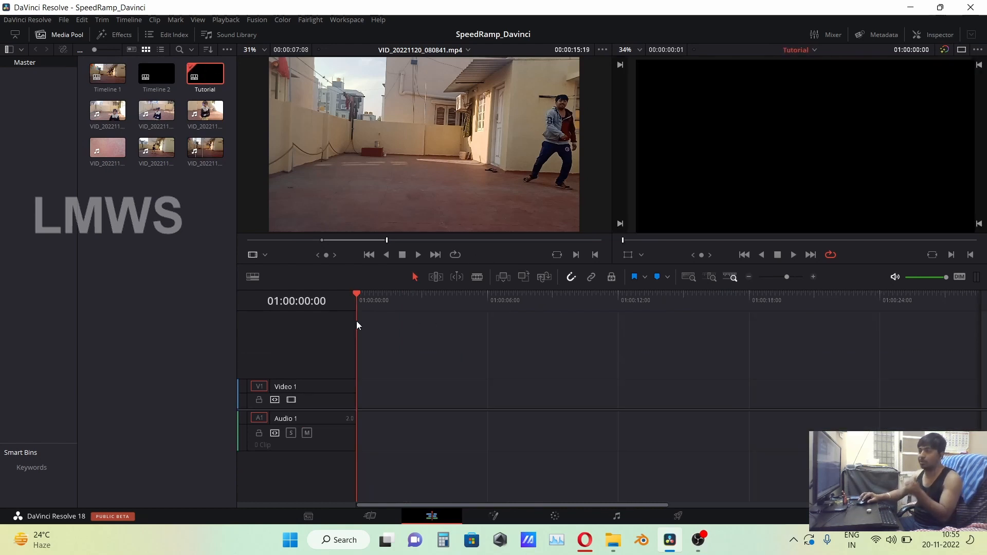
pyautogui.click(197, 336)
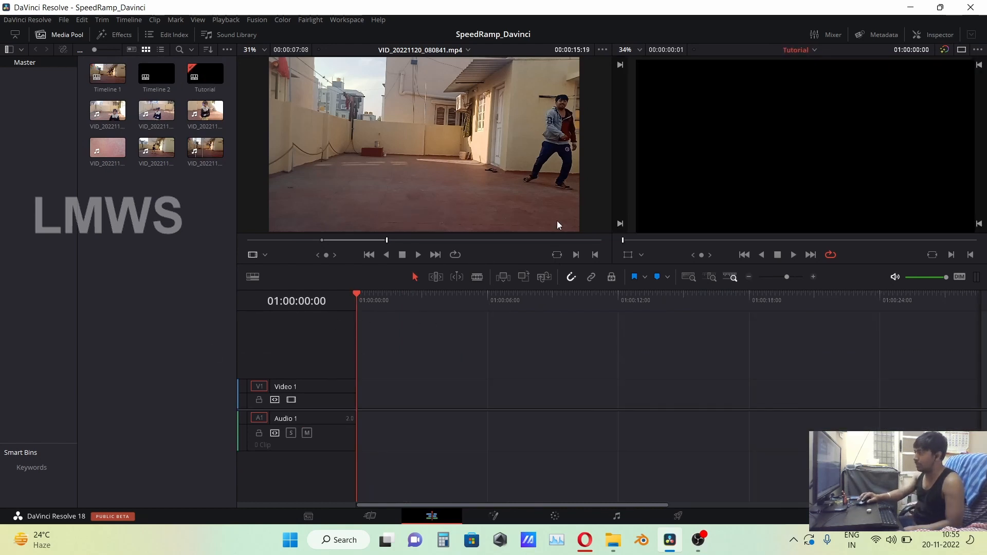
# Step: Place the marked range of the source clip at the start of the Tutorial timeline and play it
pyautogui.moveTo(405, 152); pyautogui.dragTo(352, 407)
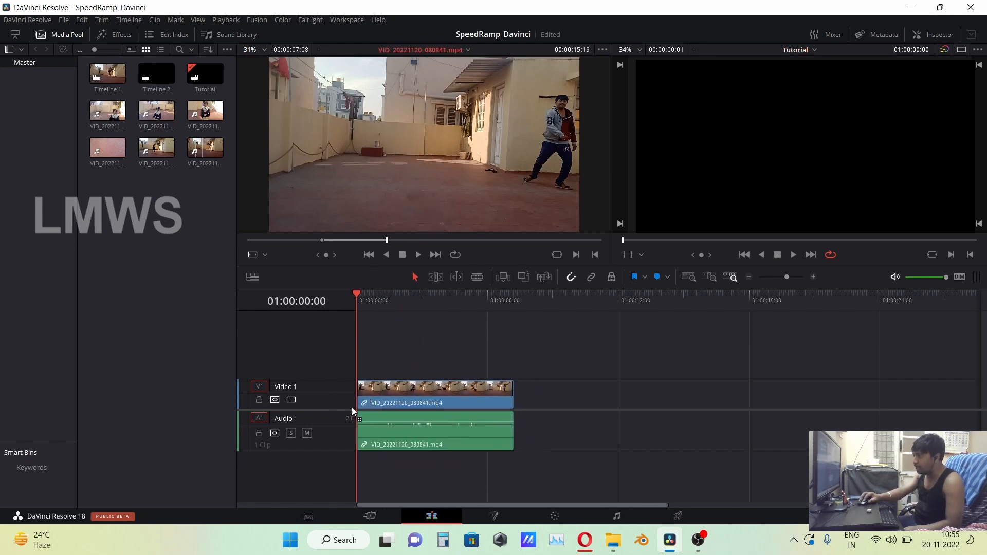
pyautogui.press('space')
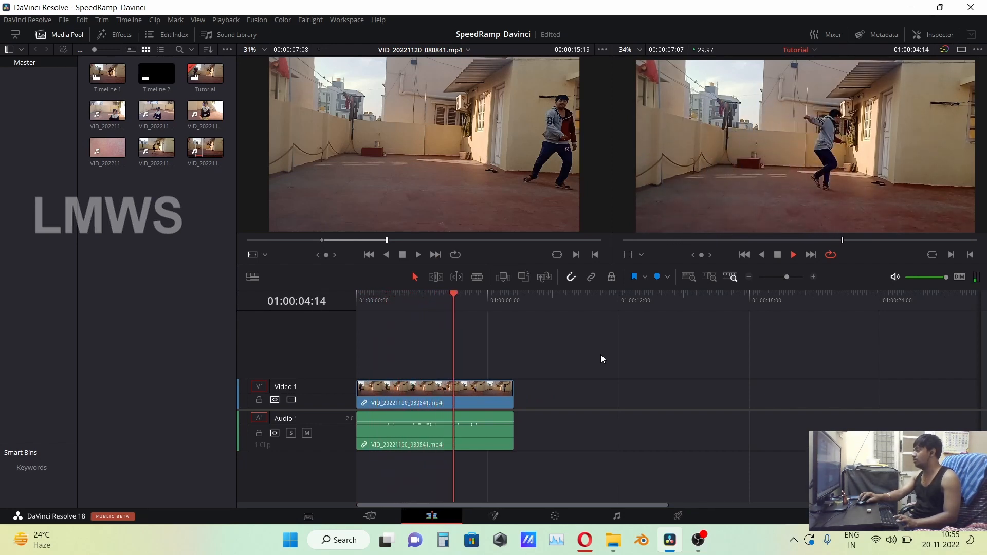
pyautogui.press('space')
# Step: Delete only the clip's audio from the Audio 1 track, keeping its video on Video 1
pyautogui.click(450, 441)
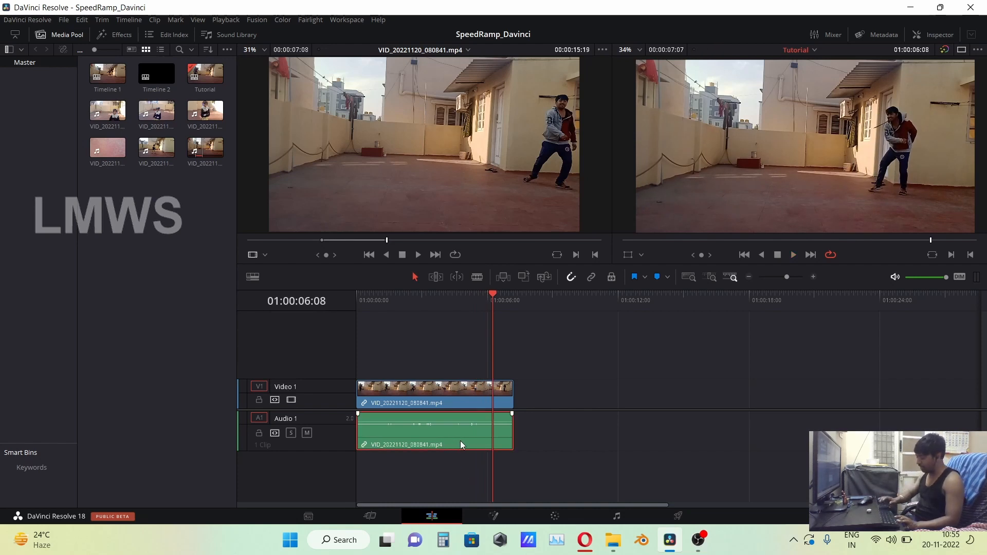
pyautogui.click(592, 278)
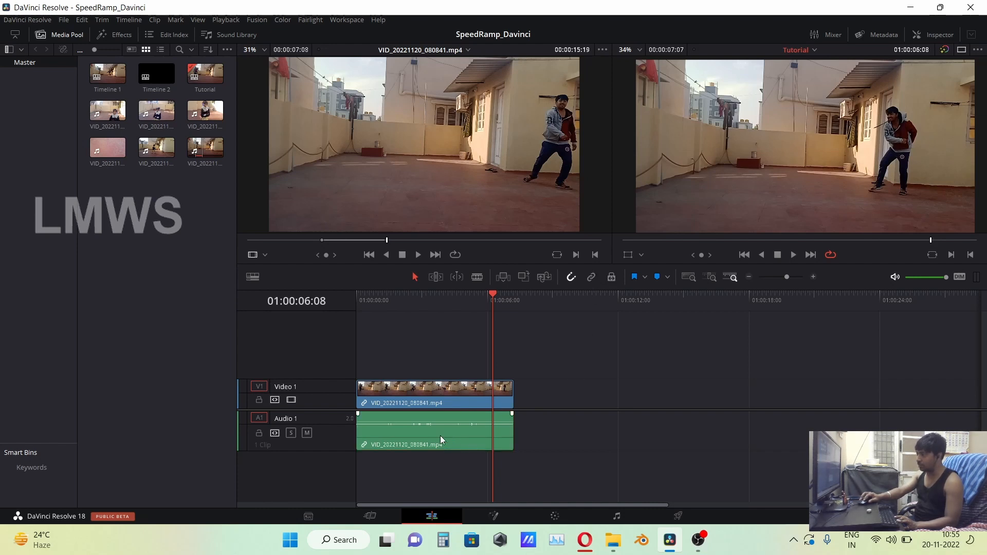
pyautogui.press('Delete')
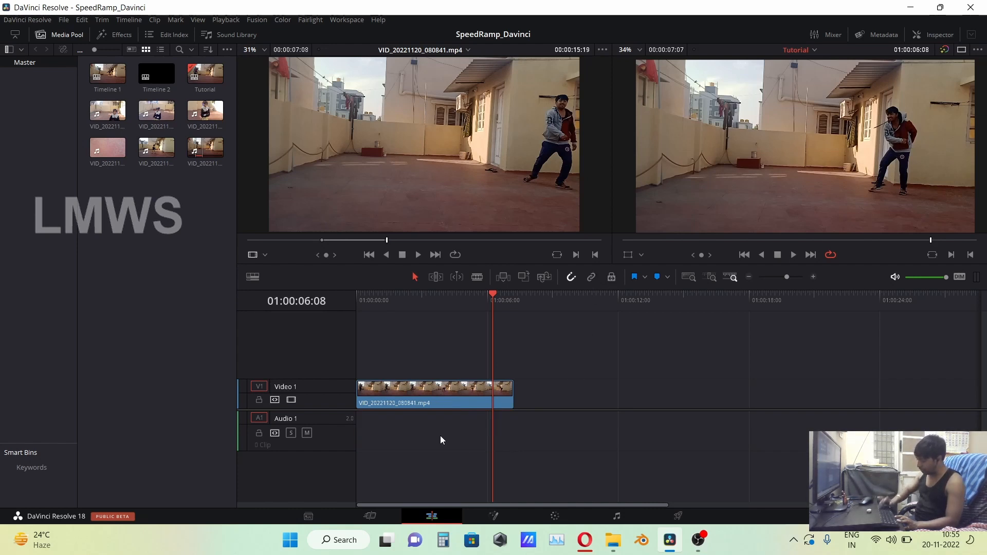
# Step: Play the video from the start, hide the Media Pool and enlarge the clip along the timeline
pyautogui.press('Home')
pyautogui.press('space')
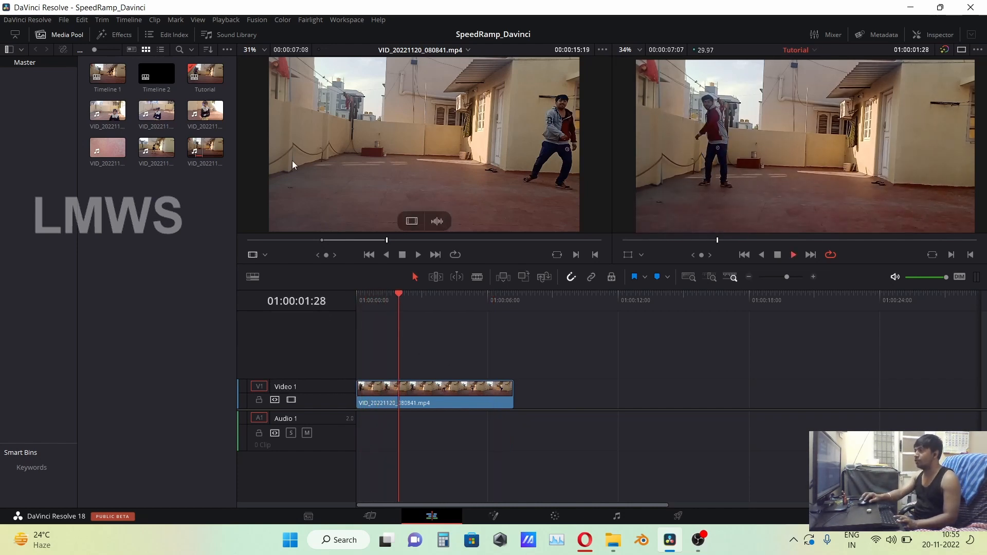
pyautogui.click(57, 35)
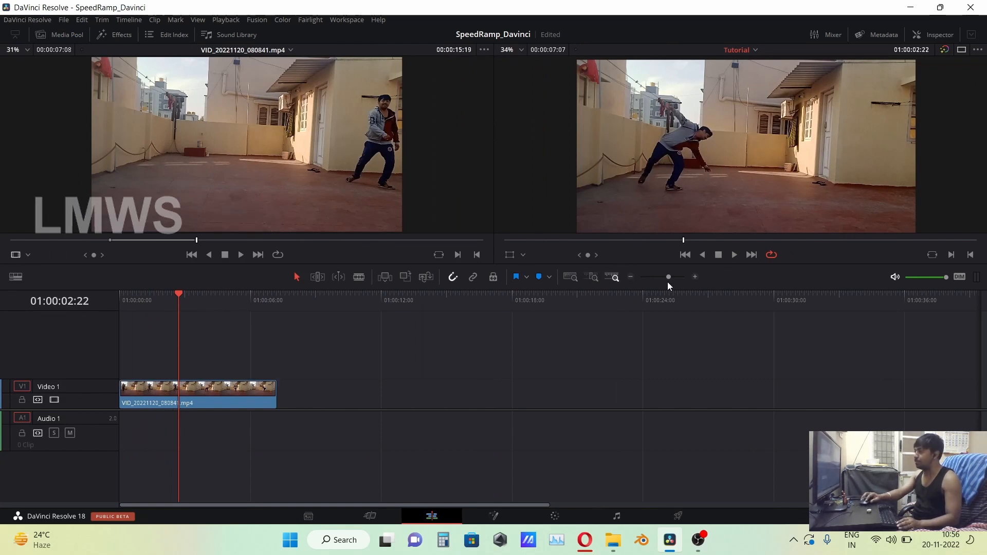
pyautogui.moveTo(671, 279); pyautogui.dragTo(674, 279)
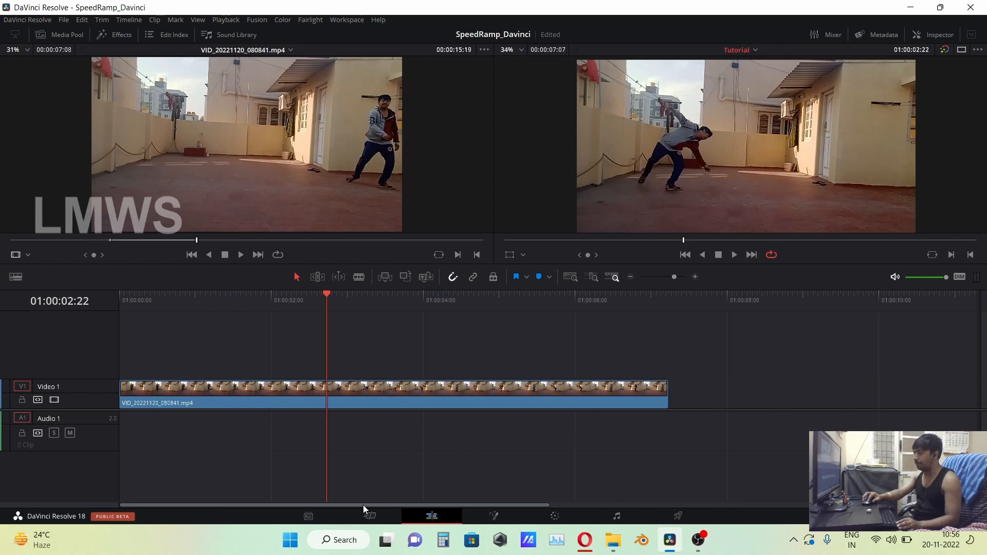
# Step: Select the video clip and play through its action, stopping the playhead at 01:00:03:25
pyautogui.click(254, 394)
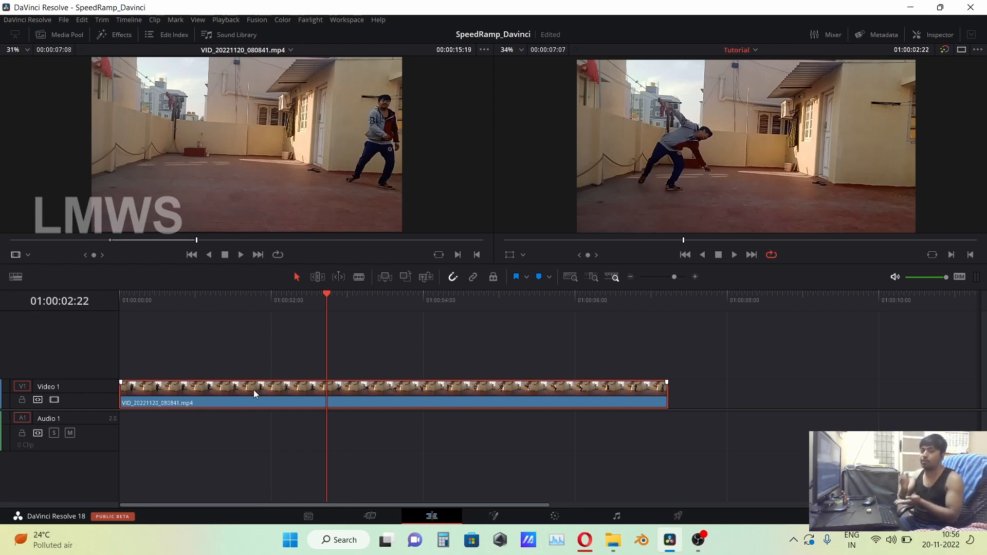
pyautogui.moveTo(203, 307); pyautogui.dragTo(175, 307)
pyautogui.press('space')
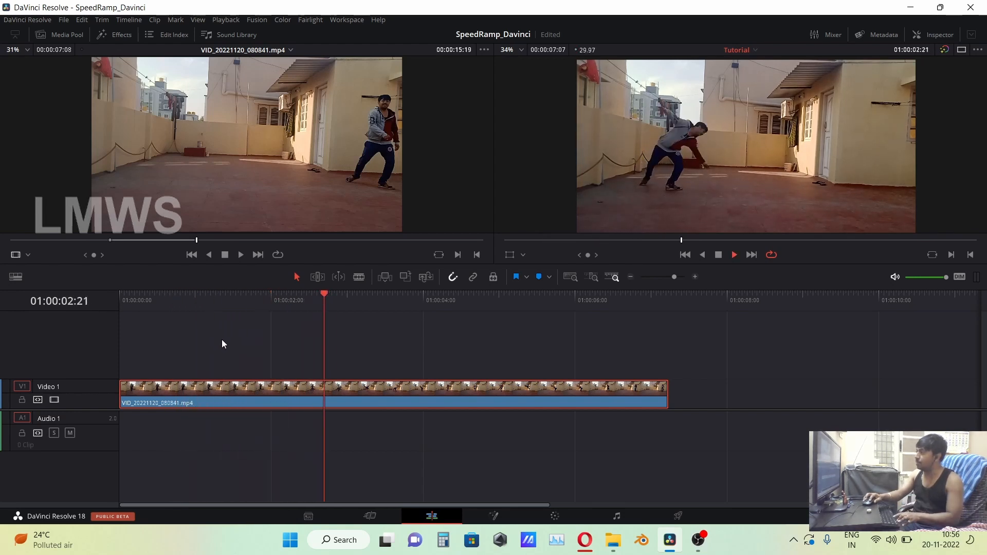
pyautogui.press('space')
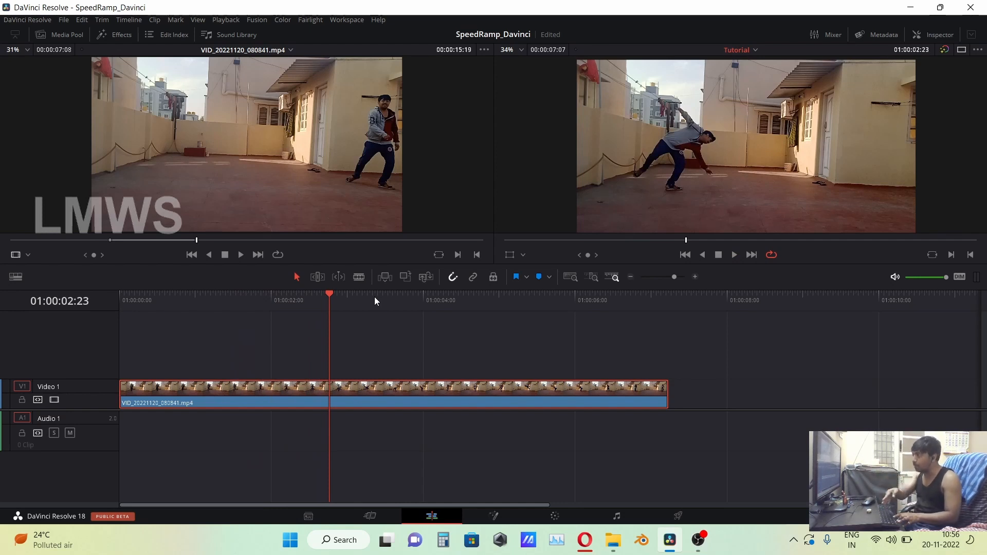
pyautogui.press('space')
pyautogui.press('space')
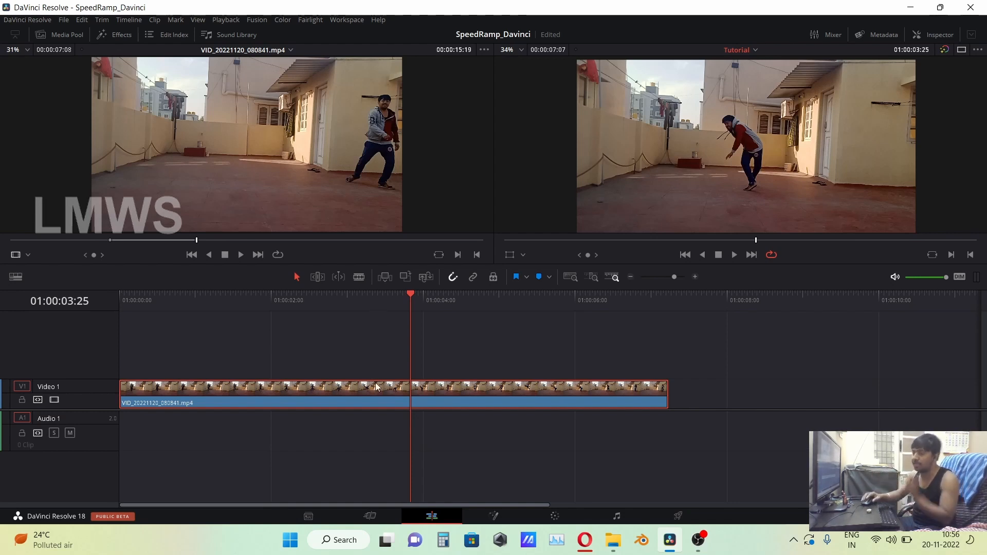
# Step: Show the Retime Controls on the video clip and increase the height of the Video 1 track
pyautogui.rightClick(332, 390)
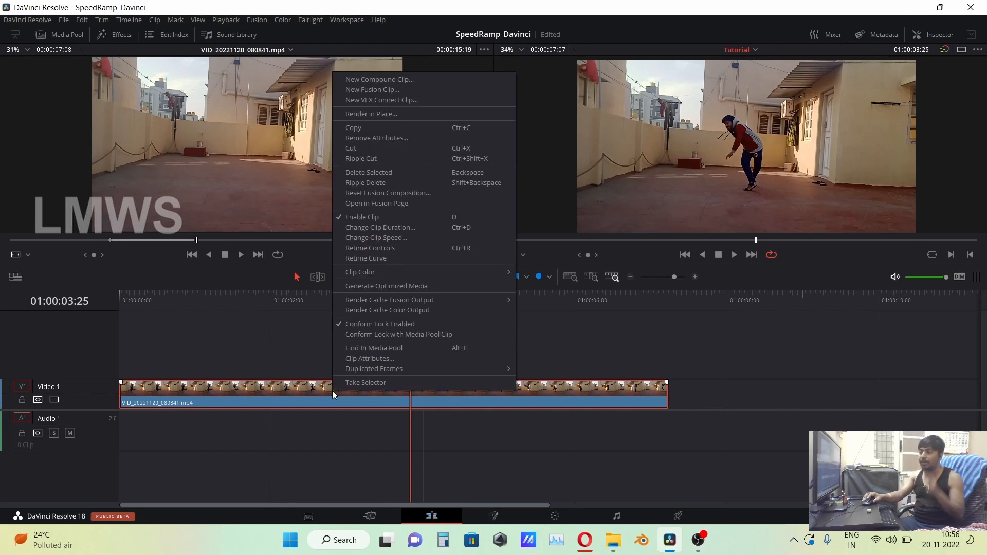
pyautogui.click(393, 248)
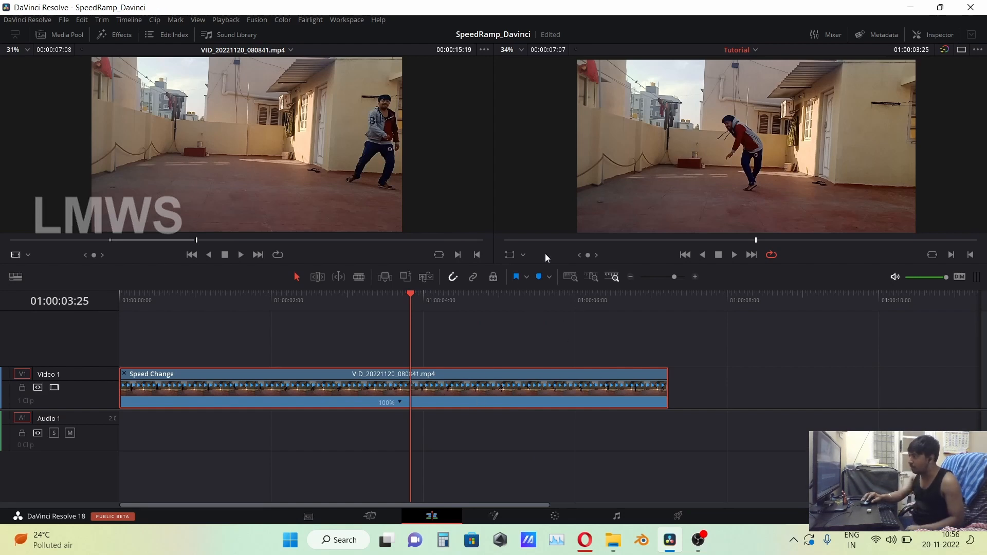
pyautogui.scroll(1, 473, 349)
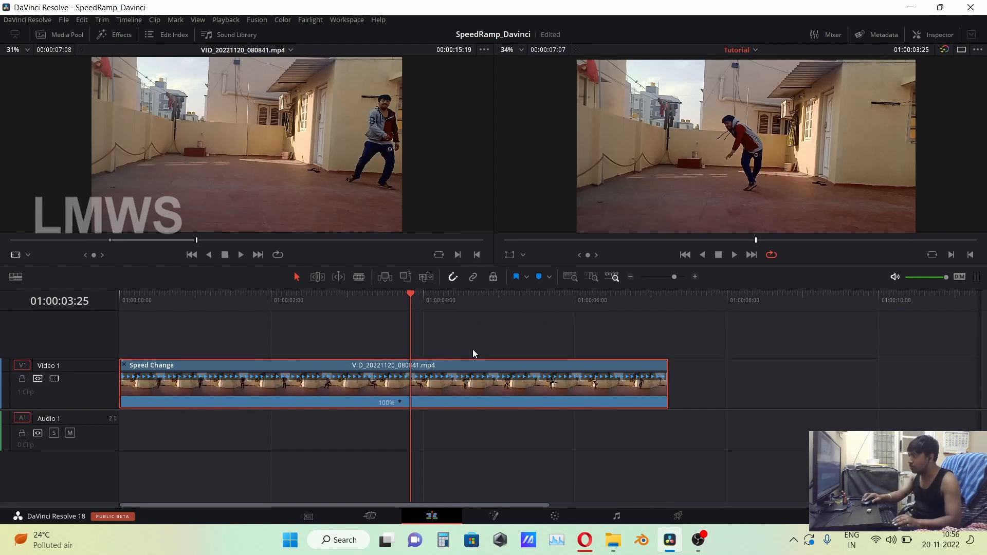
pyautogui.scroll(1, 473, 350)
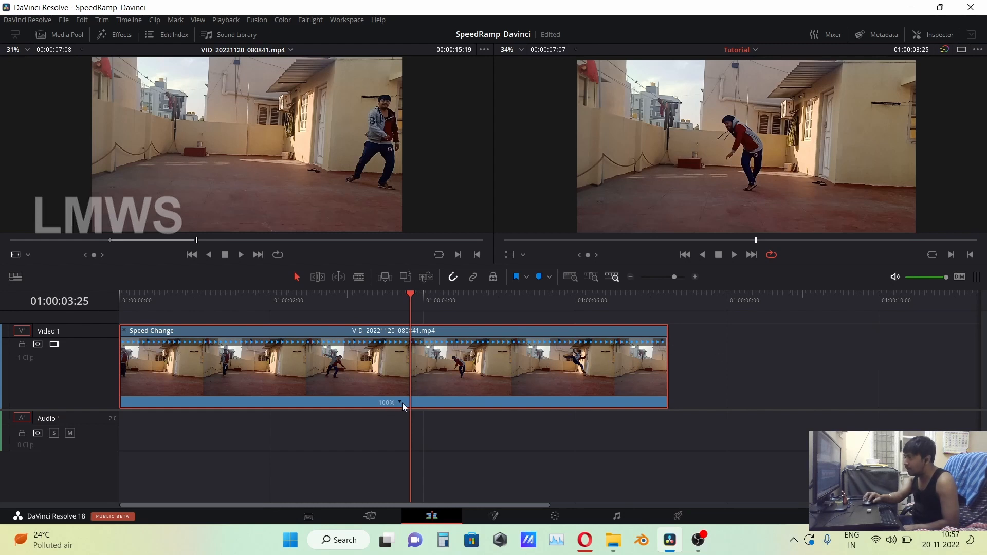
# Step: Play the clip, try the whole clip at 200% speed, and undo the speed change
pyautogui.moveTo(339, 300); pyautogui.dragTo(249, 301)
pyautogui.press('space')
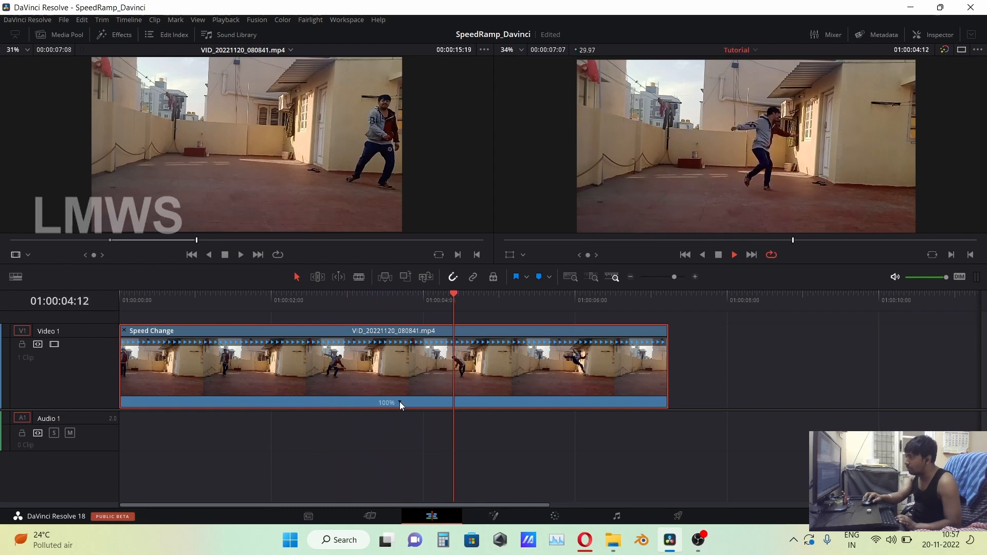
pyautogui.click(399, 402)
pyautogui.moveTo(458, 442)
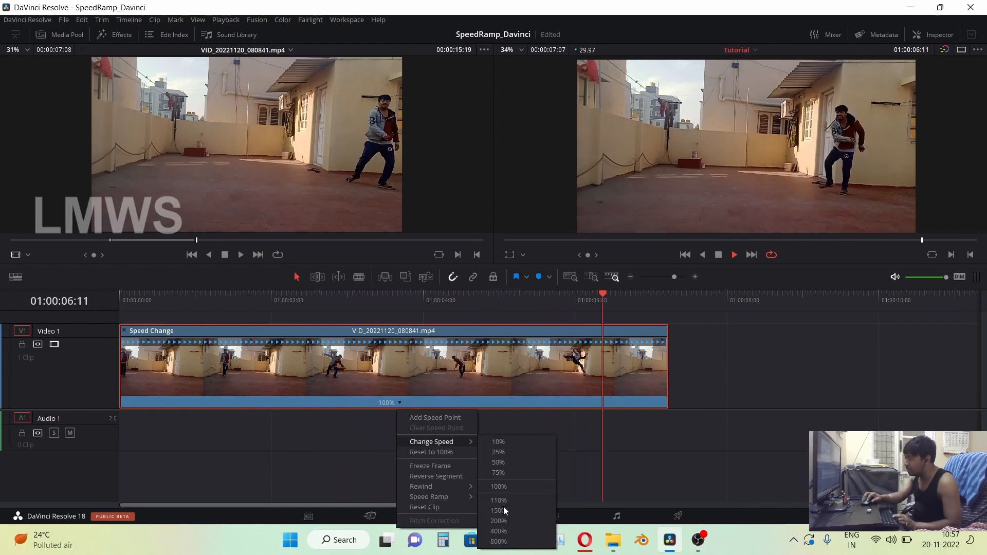
pyautogui.click(498, 520)
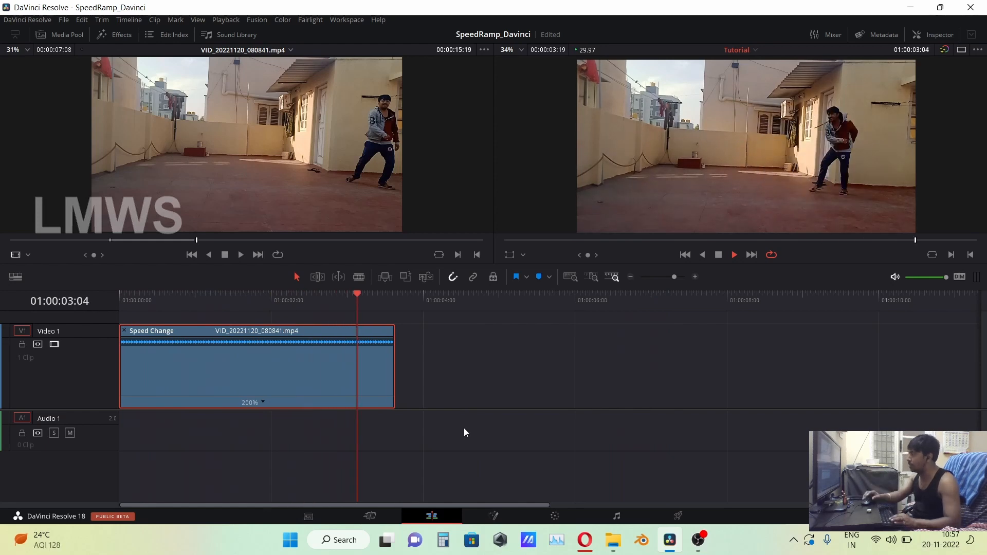
pyautogui.hotkey('ctrl', 'z')
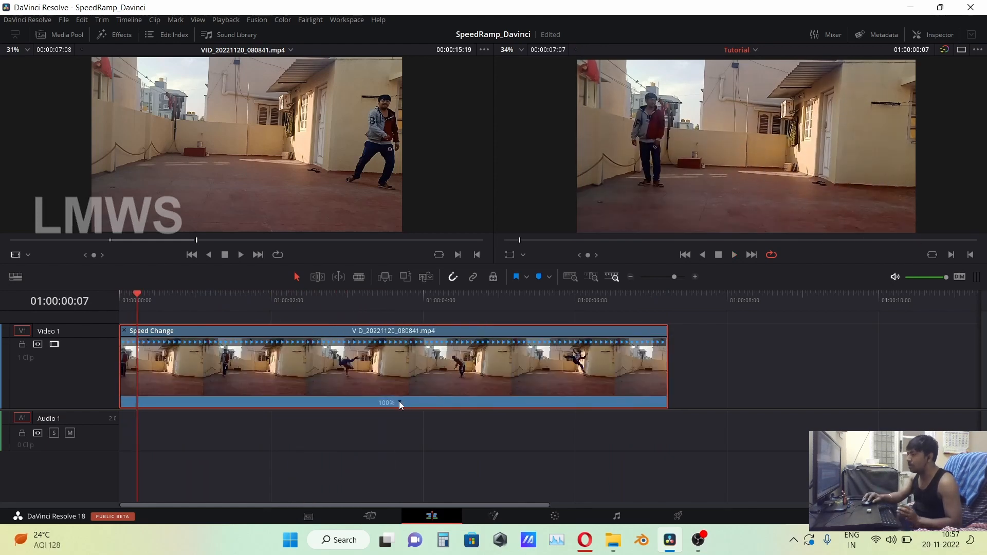
# Step: Try the whole clip at 50% speed, play it, and undo the speed change
pyautogui.click(398, 401)
pyautogui.moveTo(461, 445)
pyautogui.click(527, 461)
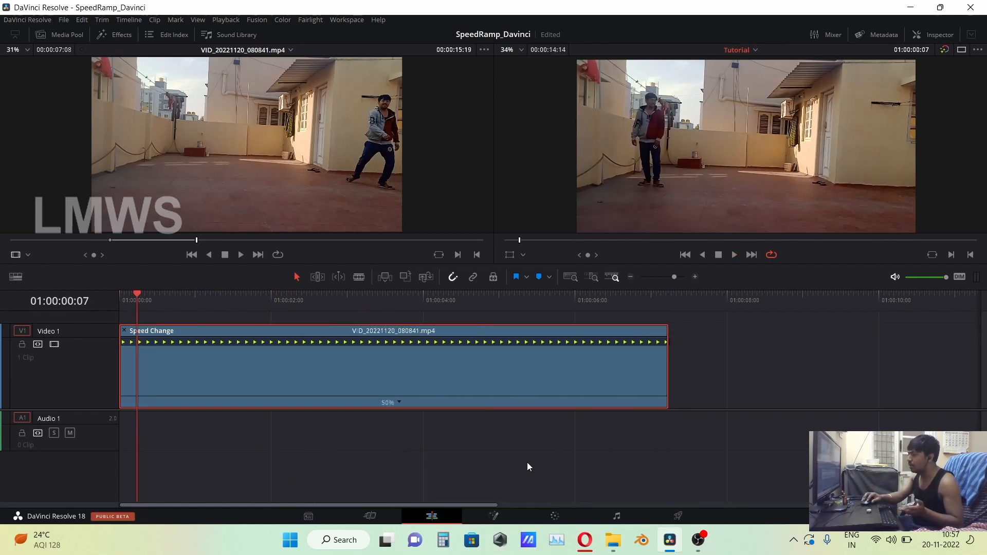
pyautogui.press('space')
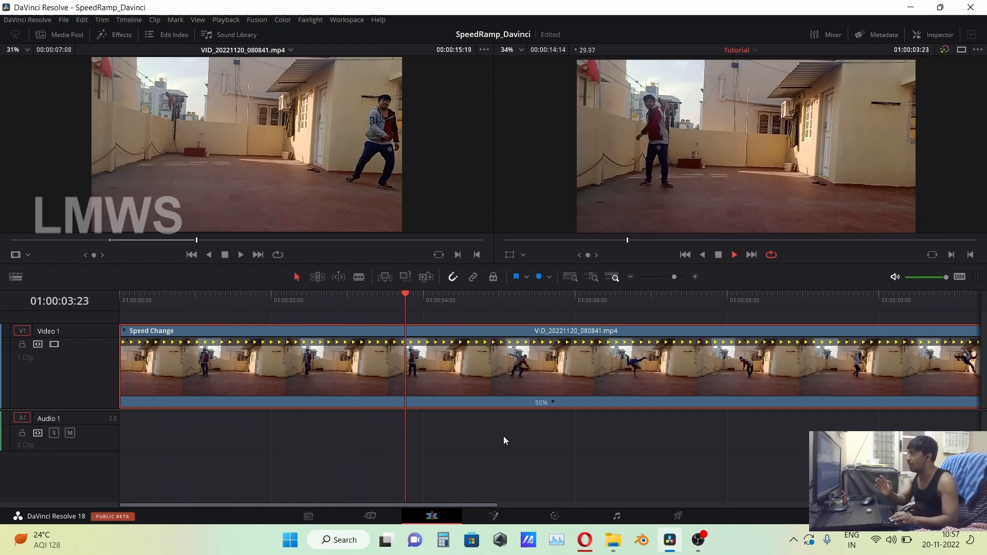
pyautogui.hotkey('ctrl', 'z')
pyautogui.press('space')
# Step: Find the moment the flip begins and add a speed point to the clip at 01:00:02:28
pyautogui.click(276, 303)
pyautogui.moveTo(276, 302); pyautogui.dragTo(269, 303)
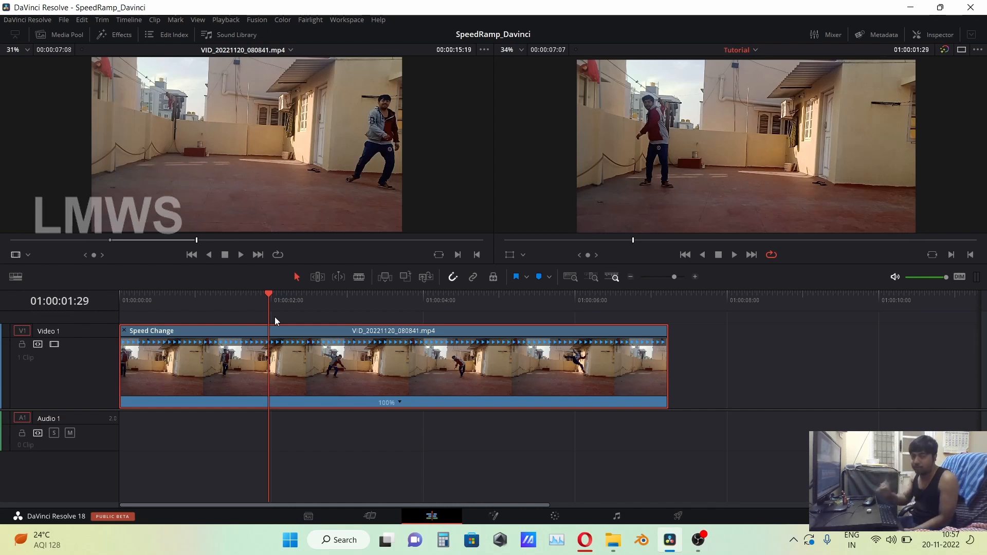
pyautogui.moveTo(269, 300); pyautogui.dragTo(332, 311)
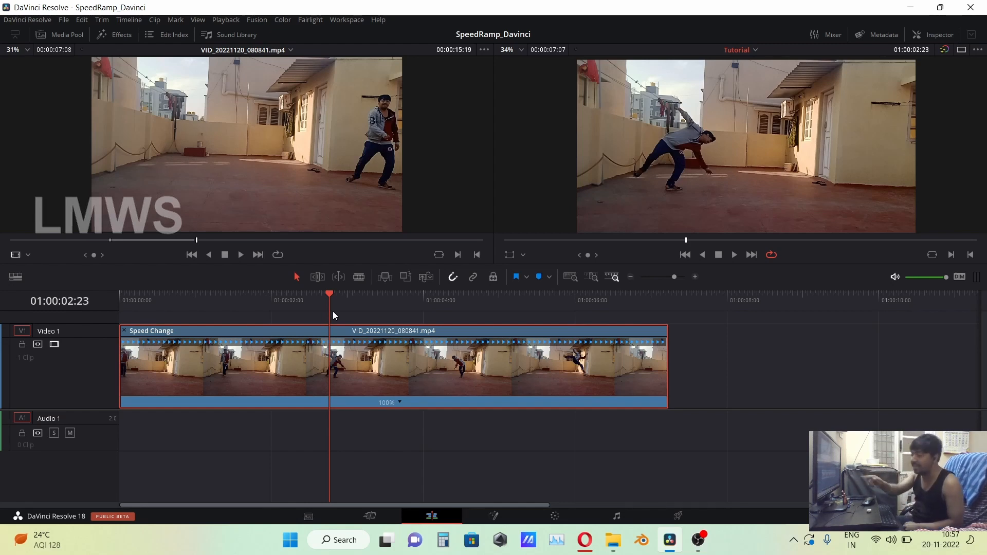
pyautogui.moveTo(326, 302); pyautogui.dragTo(203, 301)
pyautogui.press('space')
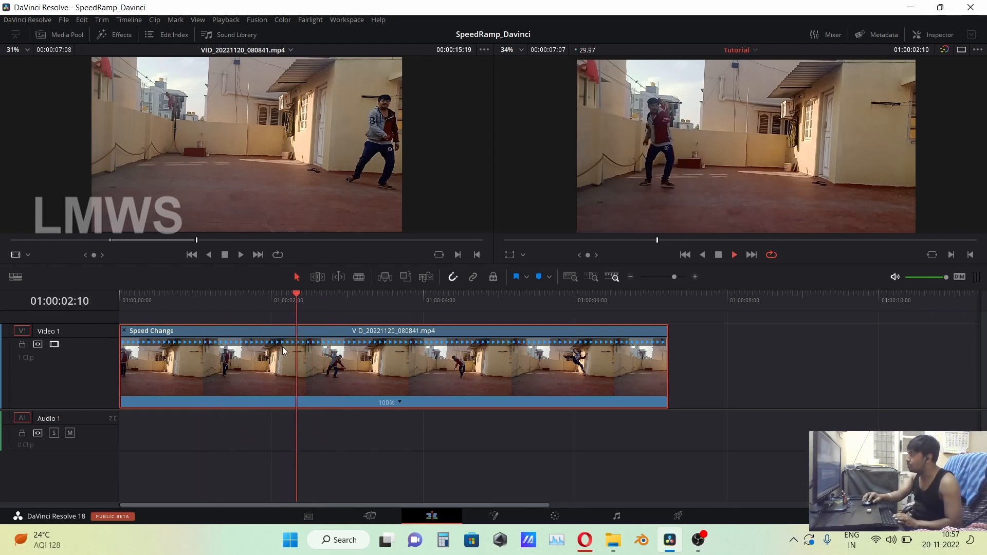
pyautogui.moveTo(328, 300); pyautogui.dragTo(343, 303)
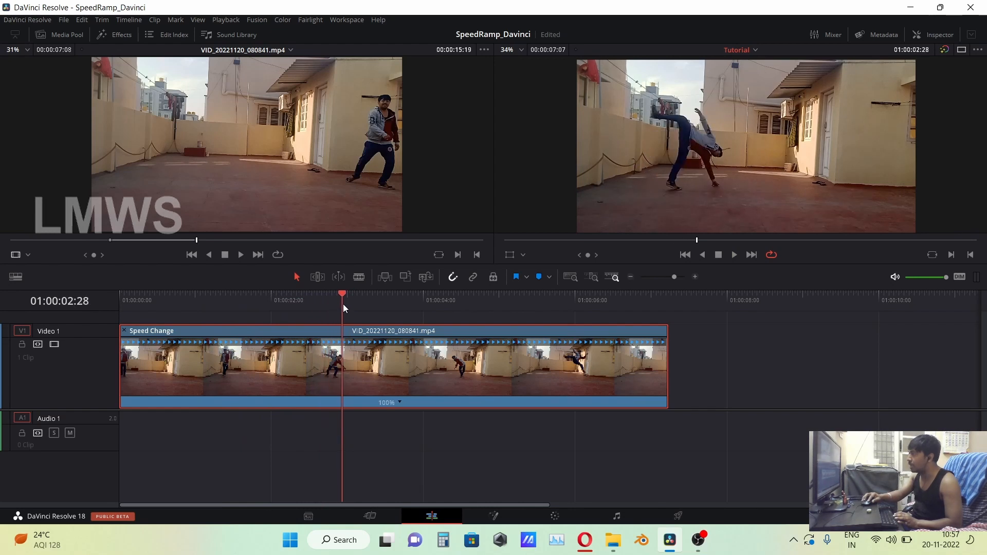
pyautogui.click(400, 402)
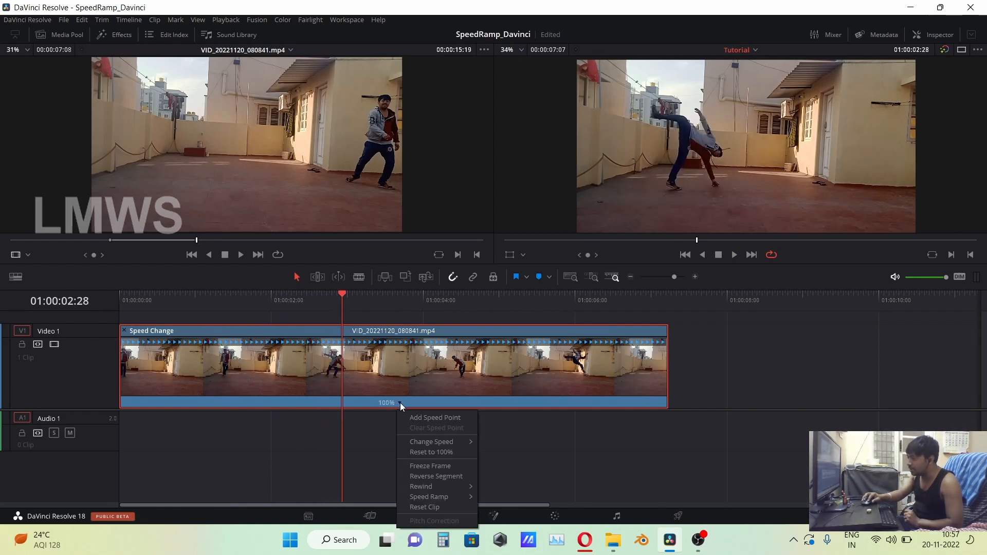
pyautogui.click(424, 417)
pyautogui.click(383, 442)
# Step: Add a second speed point at 01:00:03:19, as the performer lands from the flip
pyautogui.press('space')
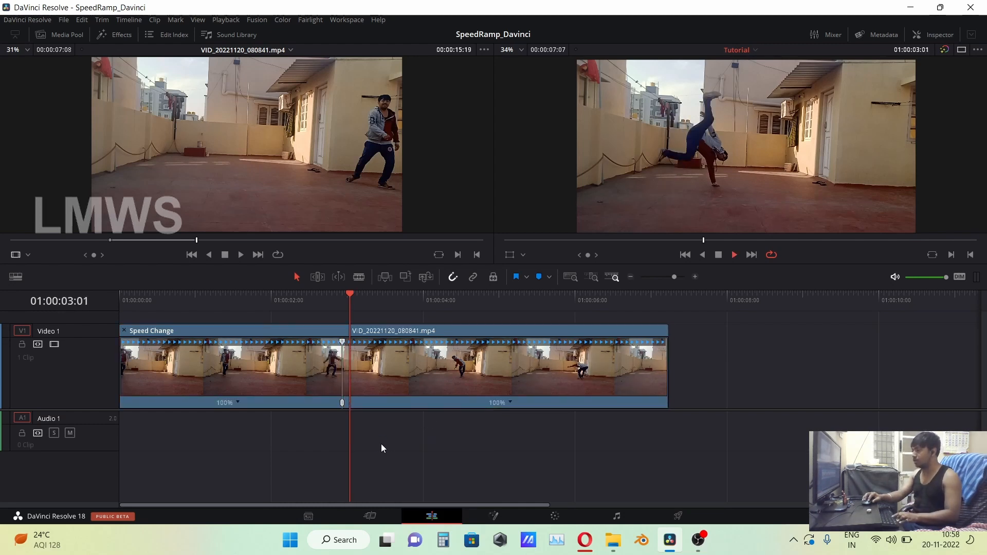
pyautogui.press('space')
pyautogui.click(398, 297)
pyautogui.moveTo(399, 298); pyautogui.dragTo(395, 298)
pyautogui.click(511, 404)
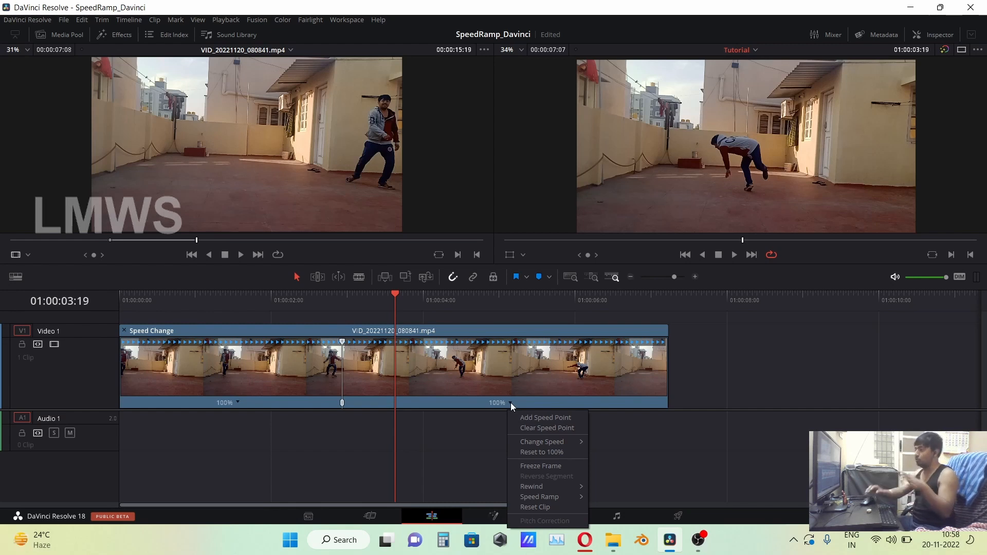
pyautogui.click(532, 420)
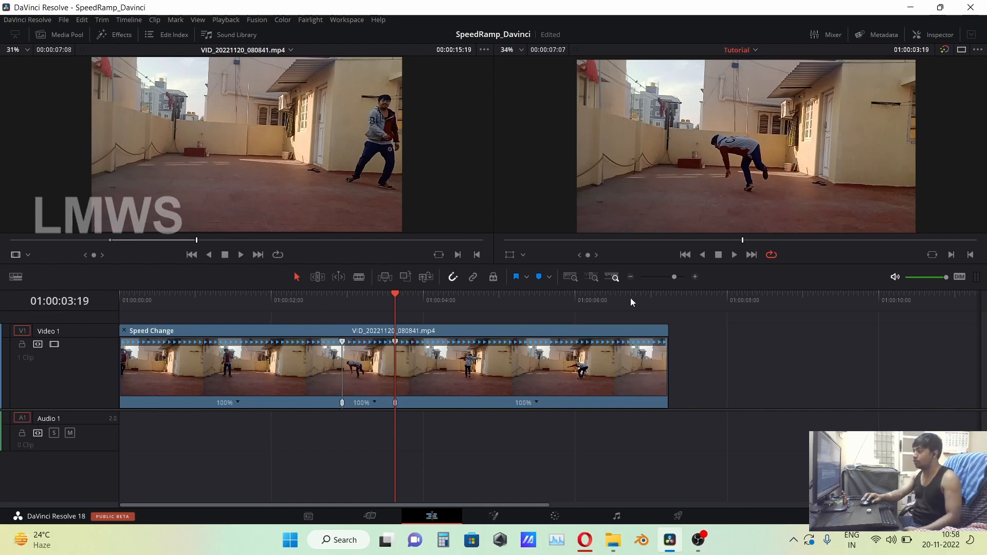
# Step: Change the speed of the segment between the two speed points to 25%
pyautogui.click(698, 297)
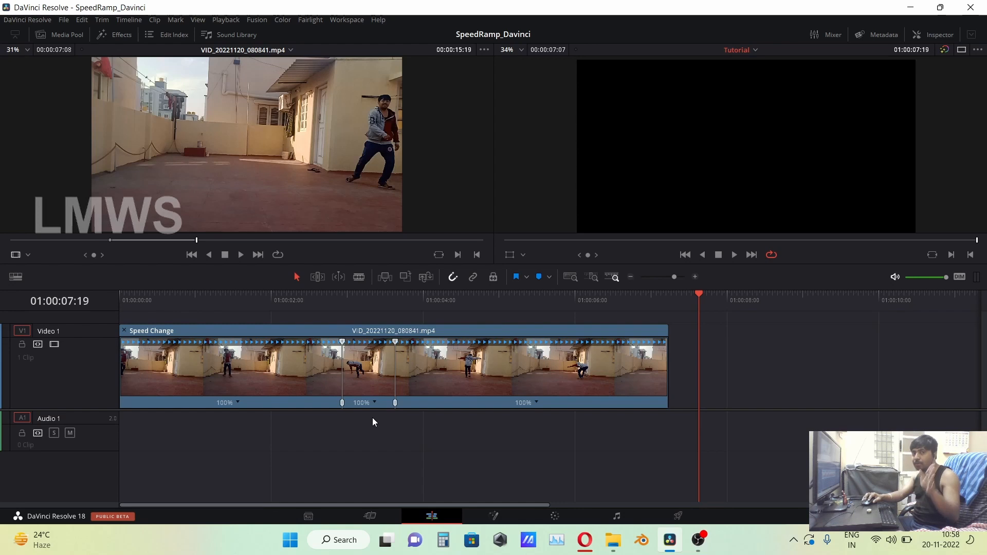
pyautogui.click(375, 403)
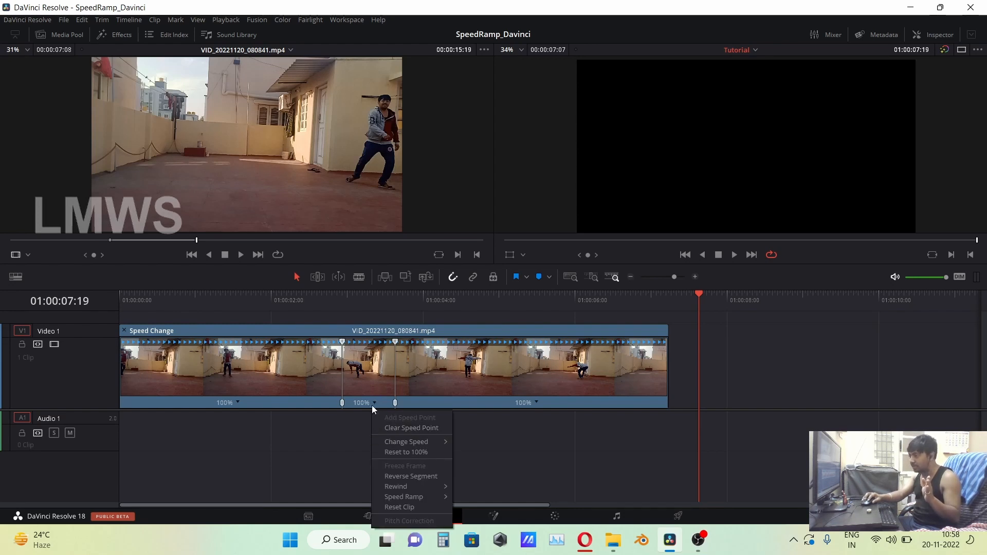
pyautogui.moveTo(431, 442)
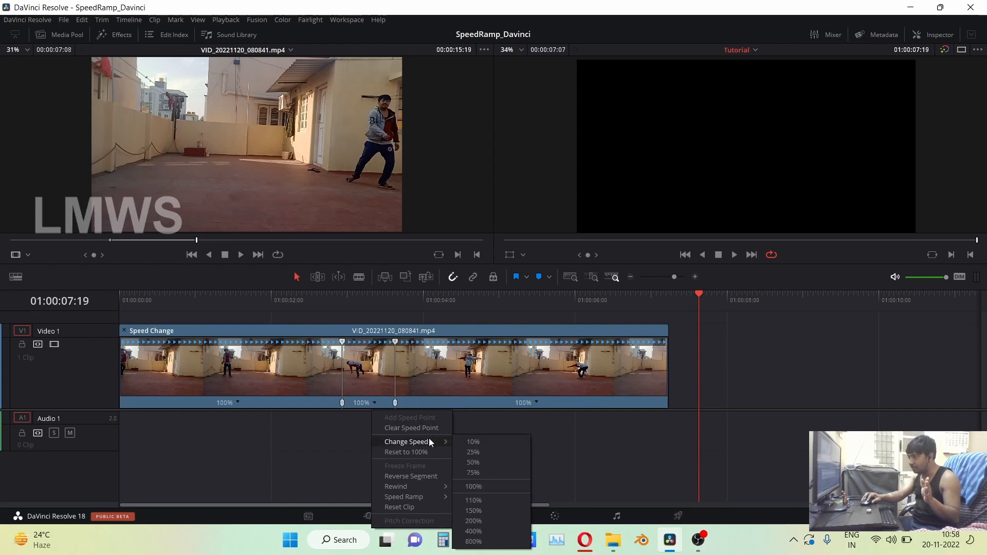
pyautogui.click(500, 452)
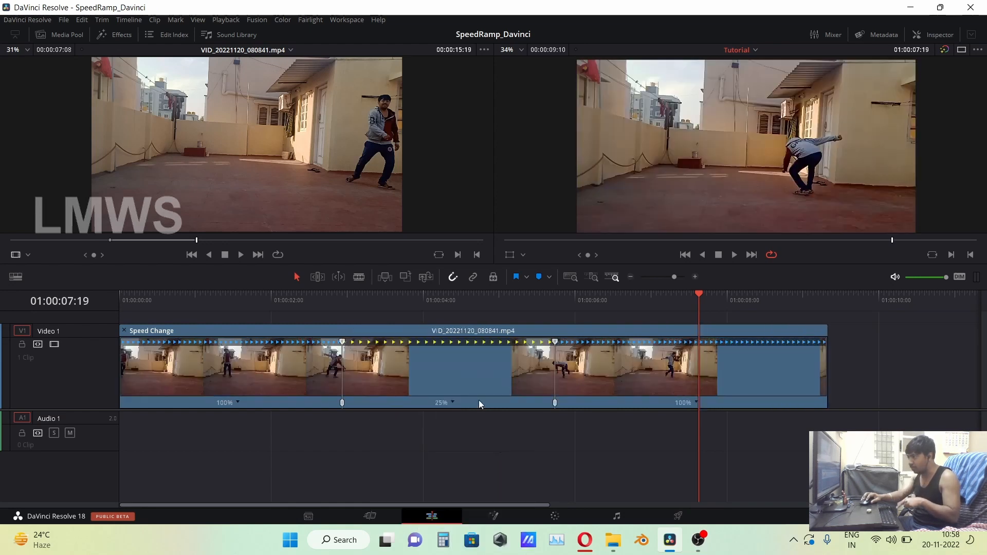
# Step: Set the middle segment's speed to 50% and play the timeline through the flip
pyautogui.click(452, 403)
pyautogui.moveTo(512, 442)
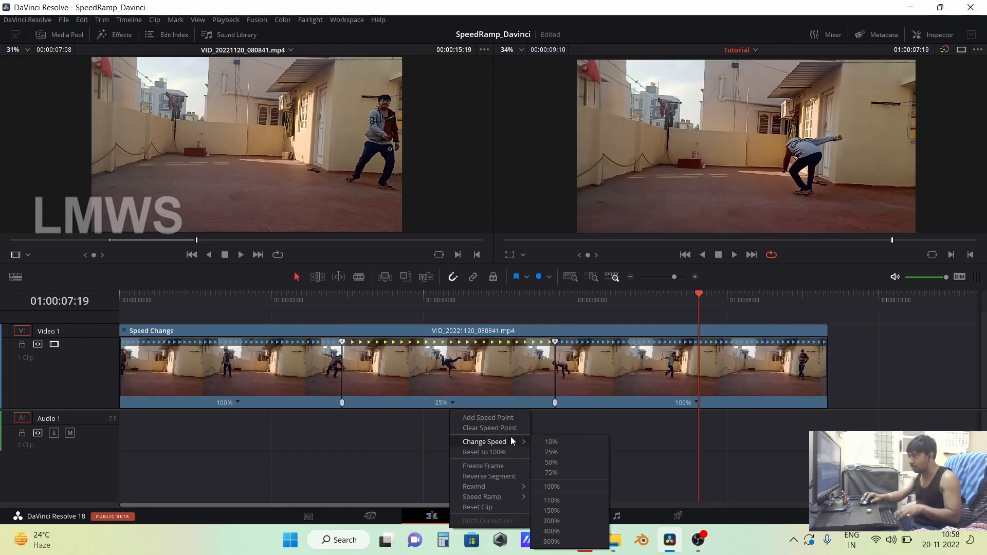
pyautogui.click(552, 462)
pyautogui.click(325, 300)
pyautogui.press('space')
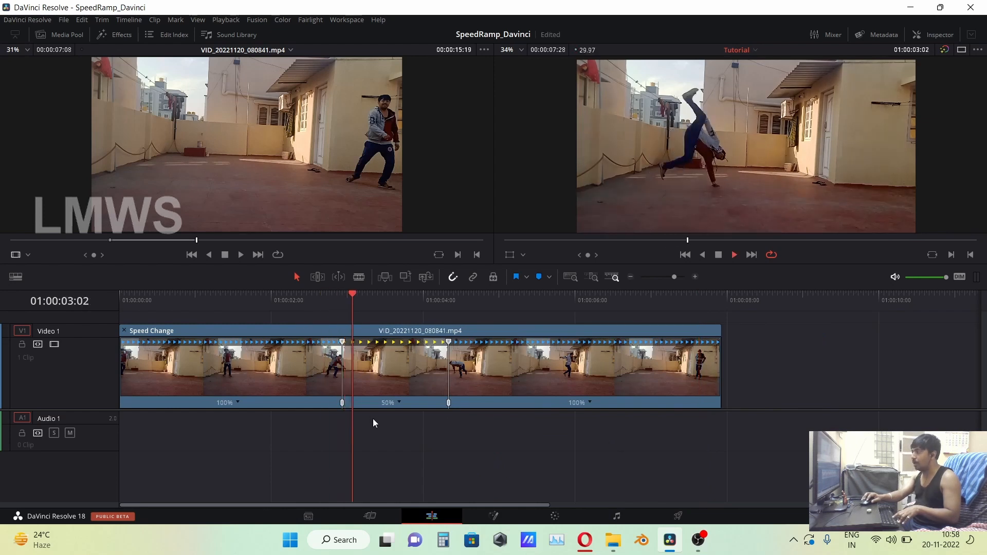
pyautogui.moveTo(288, 297); pyautogui.dragTo(236, 298)
pyautogui.press('space')
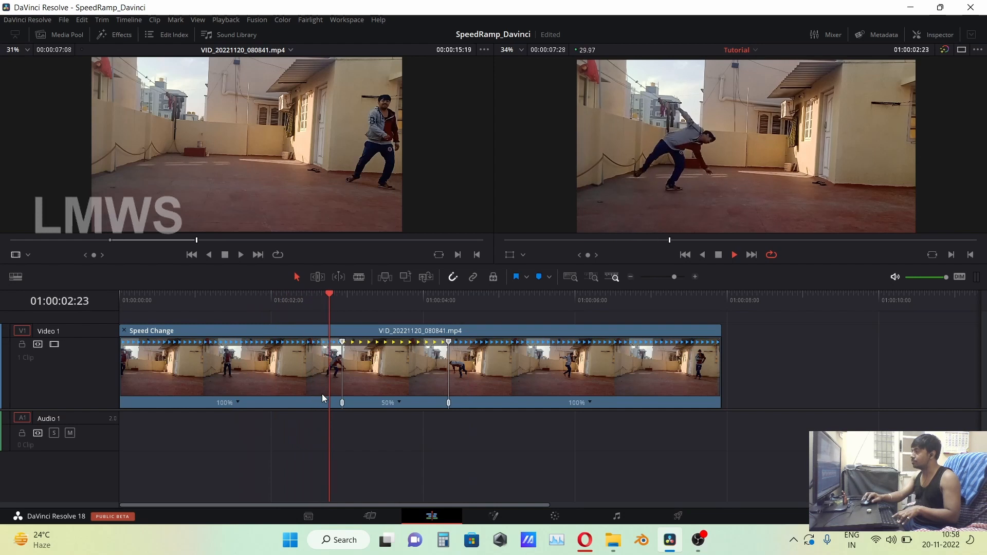
pyautogui.press('space')
# Step: Set the middle segment's speed to 25% and play the timeline from the start through the slowed flip
pyautogui.click(400, 401)
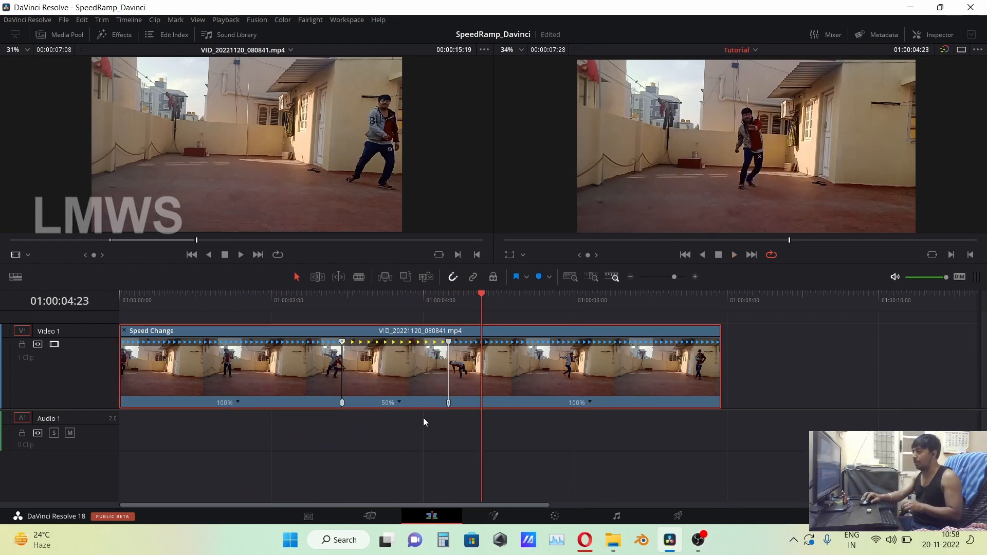
pyautogui.click(398, 402)
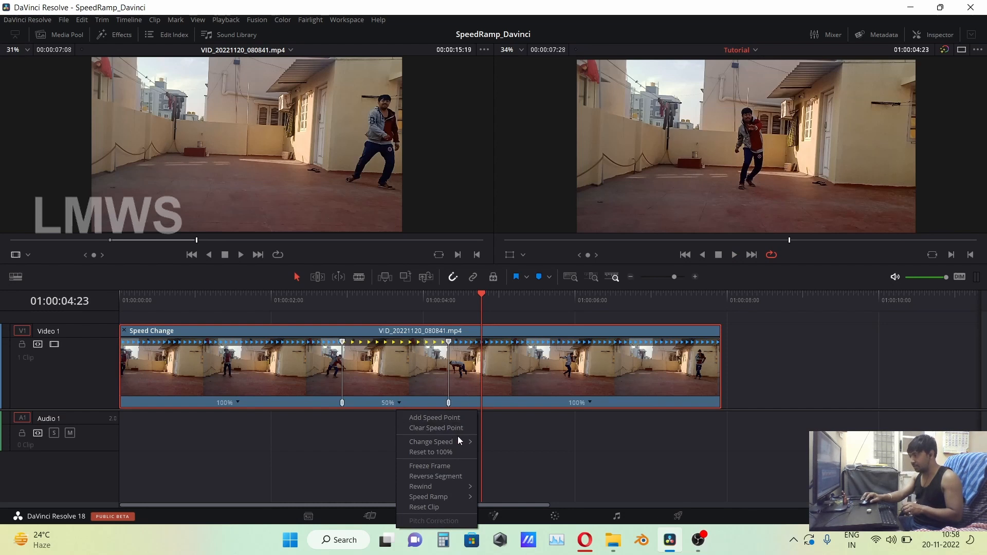
pyautogui.press('Escape')
pyautogui.click(400, 402)
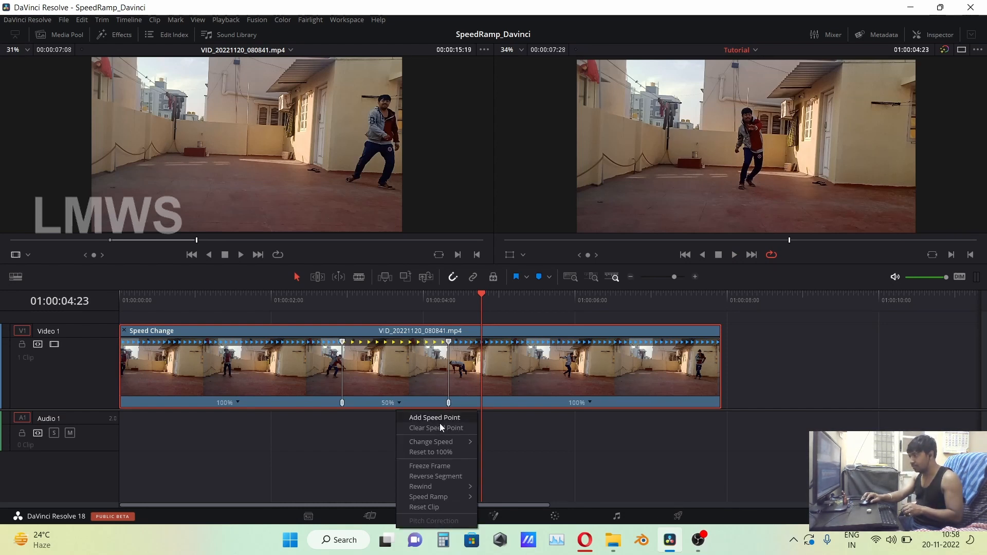
pyautogui.moveTo(453, 441)
pyautogui.click(508, 452)
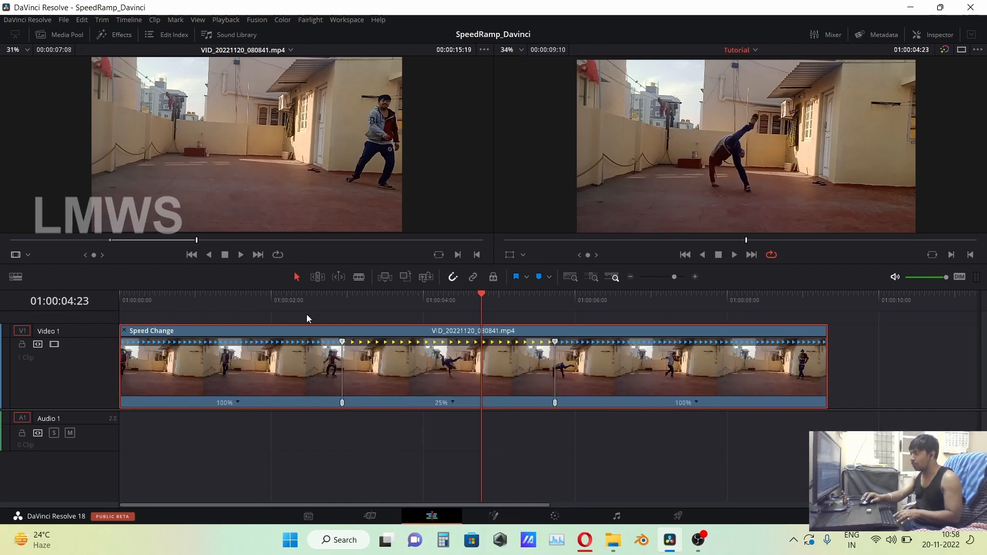
pyautogui.moveTo(307, 314); pyautogui.dragTo(112, 303)
pyautogui.press('space')
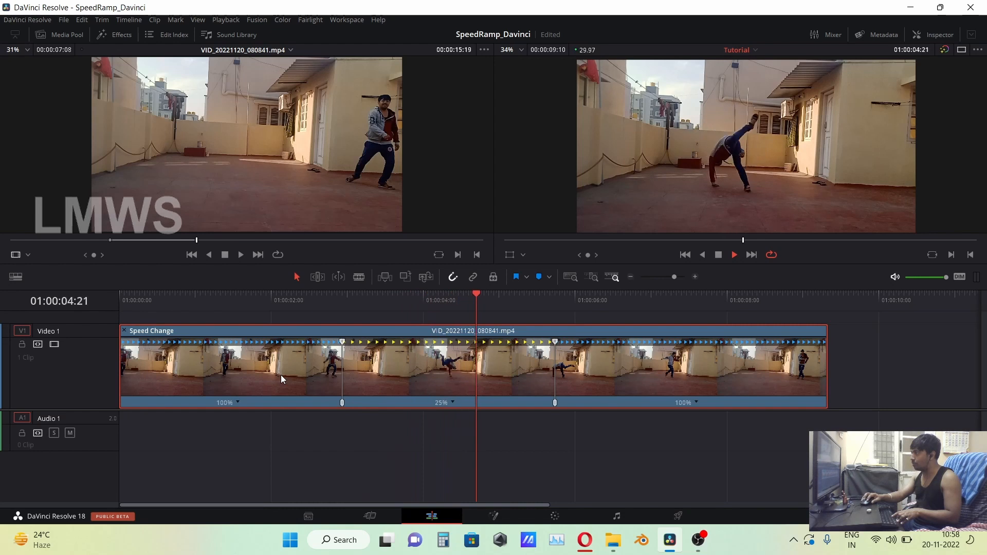
pyautogui.press('space')
# Step: Add another speed point at 01:00:04:29 within the 25% segment
pyautogui.moveTo(517, 308); pyautogui.dragTo(496, 307)
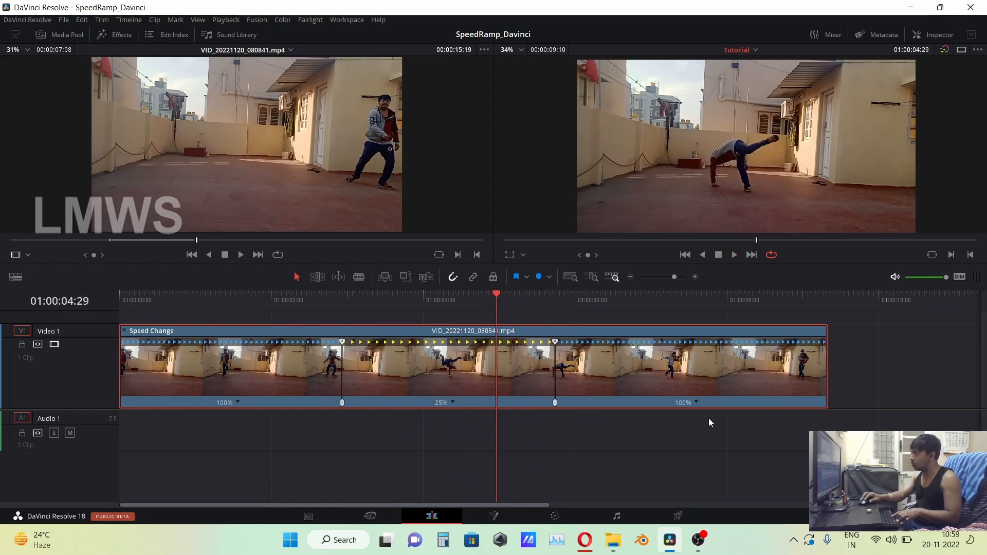
pyautogui.press('space')
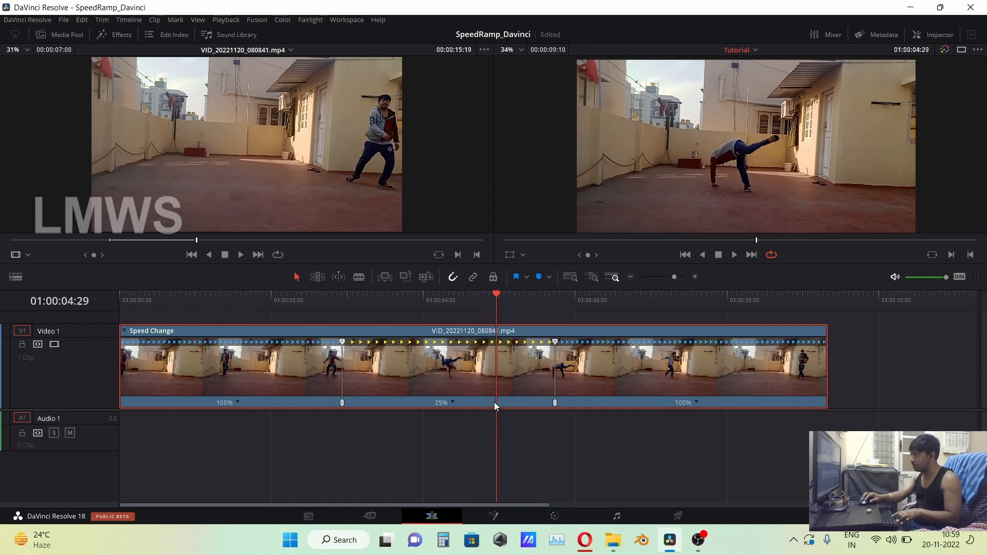
pyautogui.click(453, 403)
pyautogui.click(474, 416)
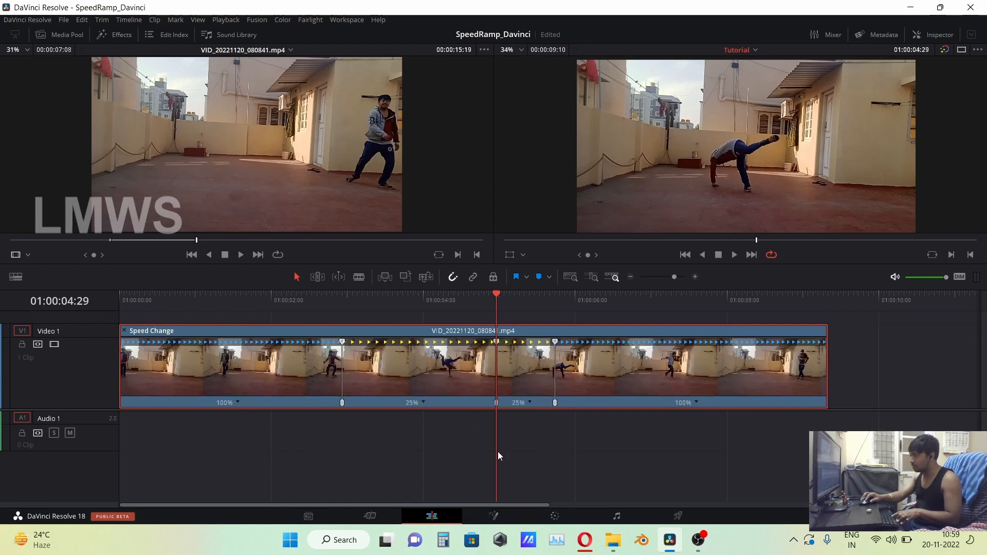
# Step: Set the short segment after the 01:00:04:29 speed point to 100% speed and play through the transition
pyautogui.click(529, 402)
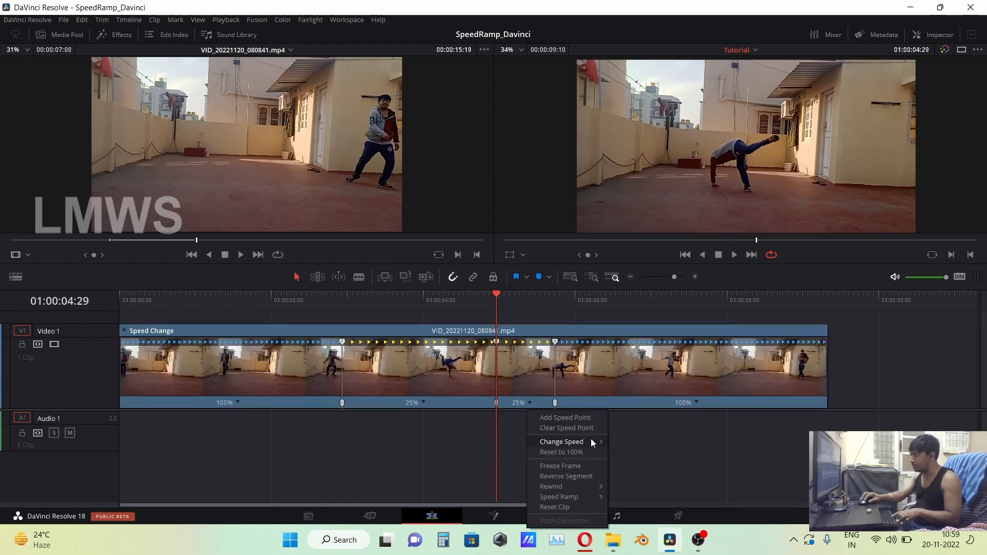
pyautogui.moveTo(593, 443)
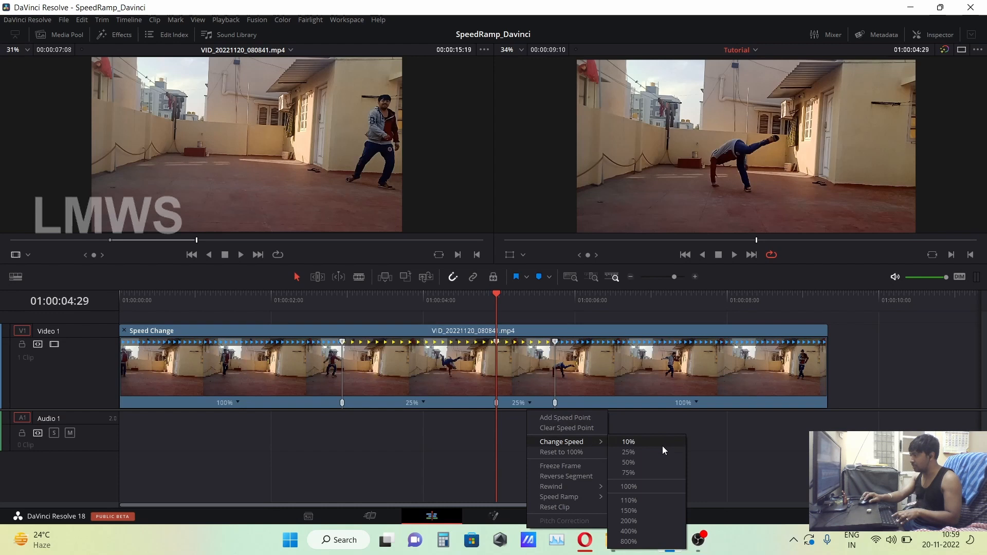
pyautogui.click(635, 486)
pyautogui.click(435, 310)
pyautogui.press('space')
pyautogui.press('space')
pyautogui.press('space')
pyautogui.press('space')
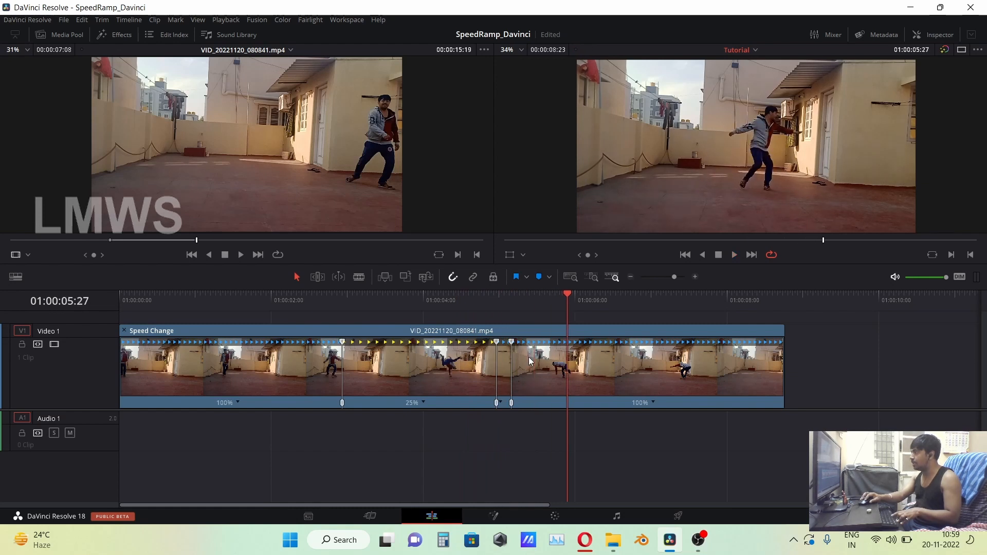
# Step: Add a speed point at 01:00:06:08 in the last segment and play the timeline through the slowed flip
pyautogui.click(574, 305)
pyautogui.moveTo(575, 304); pyautogui.dragTo(596, 307)
pyautogui.click(653, 402)
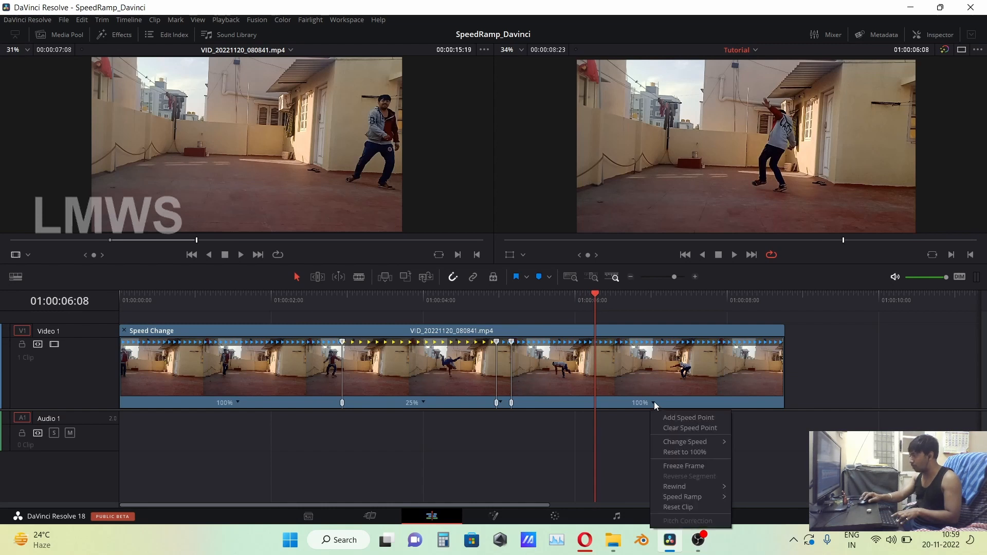
pyautogui.click(690, 420)
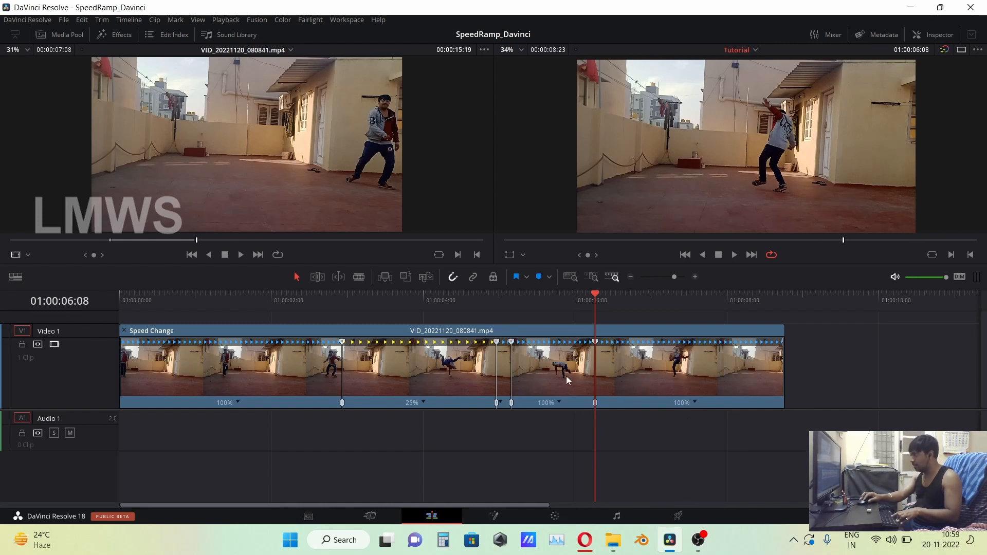
pyautogui.click(395, 304)
pyautogui.press('space')
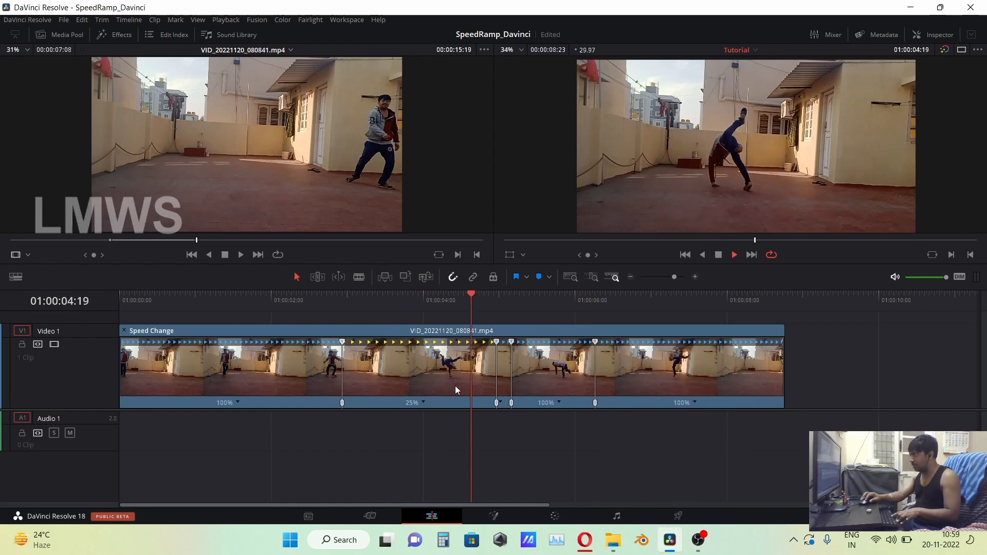
# Step: Set the 100% segment before the last speed point to 200% speed and play the timeline through it
pyautogui.press('space')
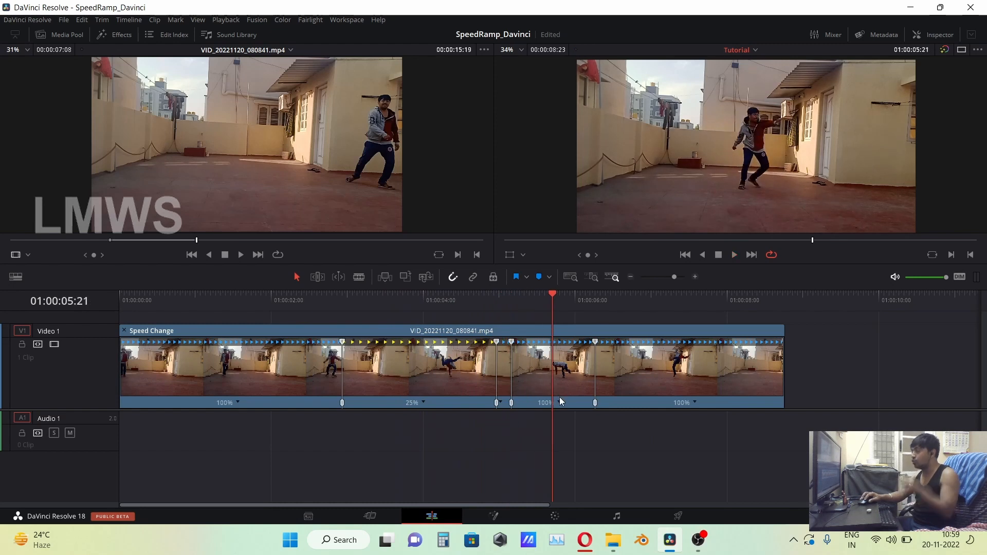
pyautogui.click(559, 402)
pyautogui.moveTo(608, 445)
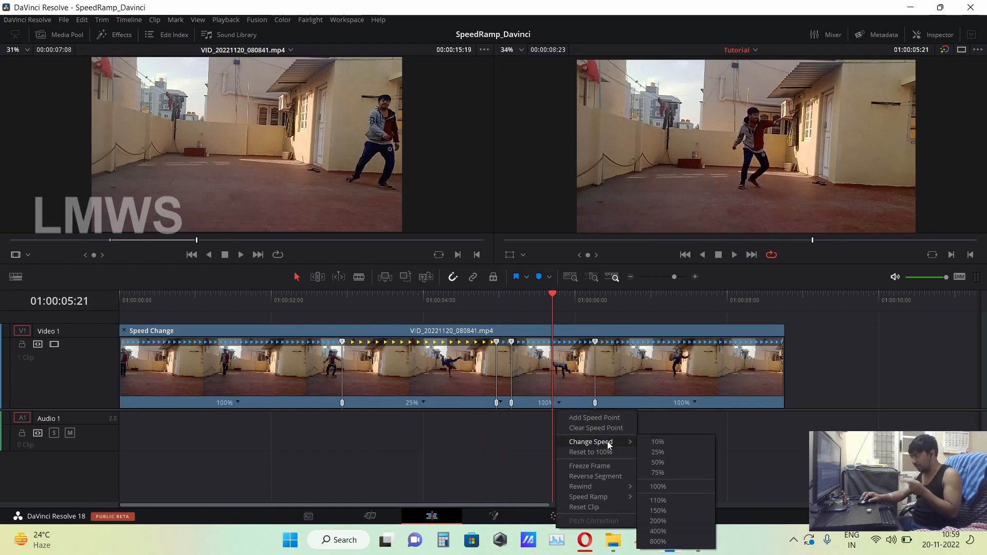
pyautogui.click(669, 522)
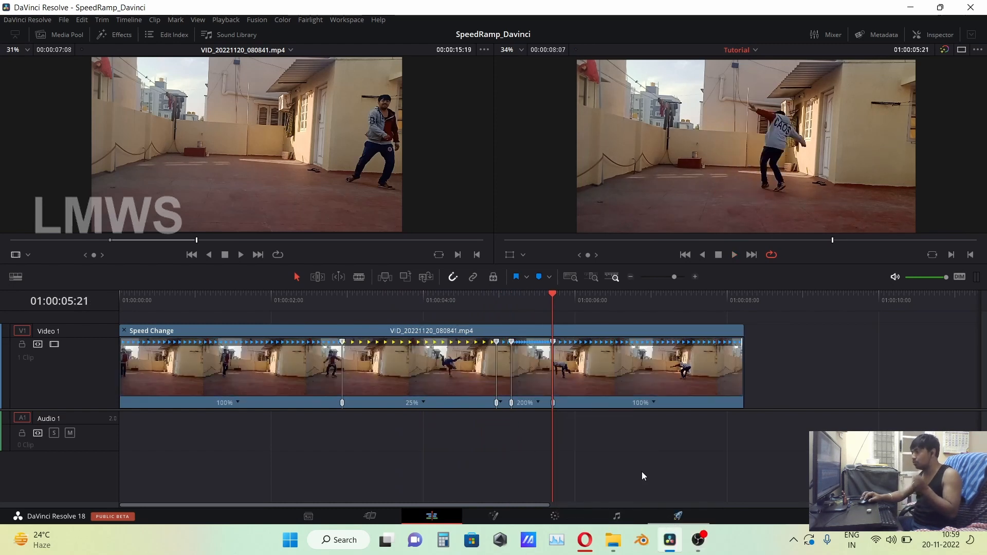
pyautogui.click(470, 300)
pyautogui.press('space')
pyautogui.press('space')
pyautogui.click(550, 304)
pyautogui.press('space')
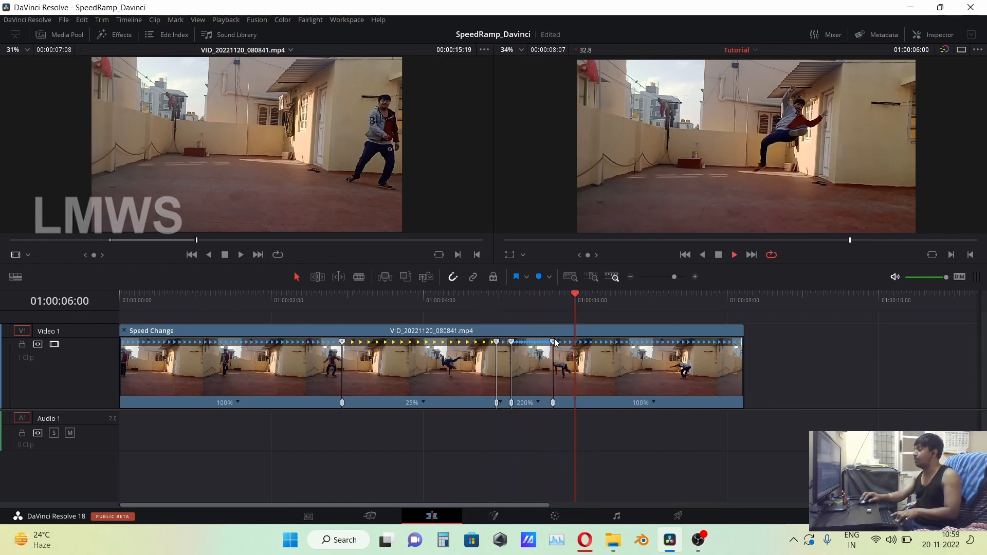
pyautogui.press('space')
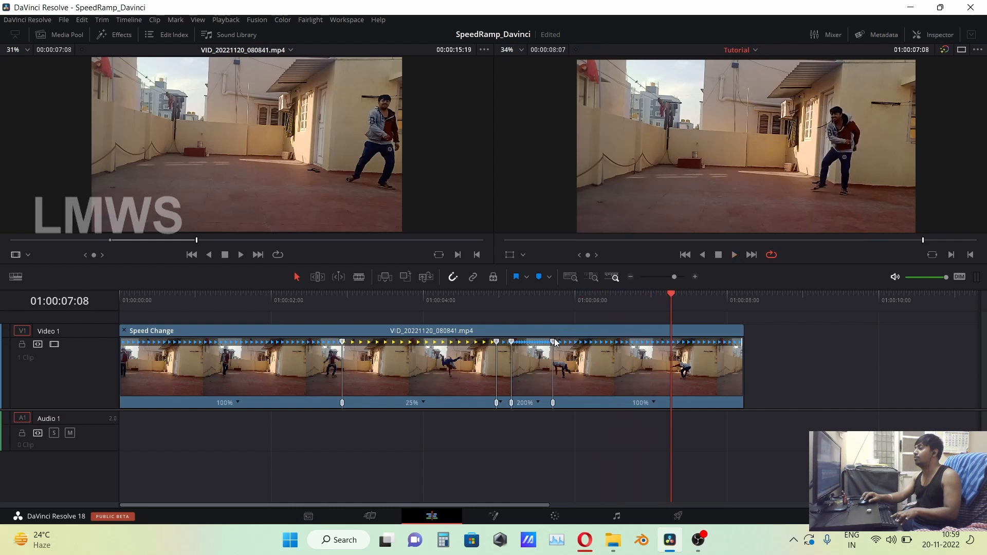
# Step: Add a speed point at 01:00:06:08 in the last segment, at the raised-leg kick
pyautogui.click(565, 303)
pyautogui.click(595, 301)
pyautogui.click(587, 303)
pyautogui.moveTo(587, 302); pyautogui.dragTo(595, 302)
pyautogui.click(653, 403)
pyautogui.click(653, 403)
pyautogui.click(669, 417)
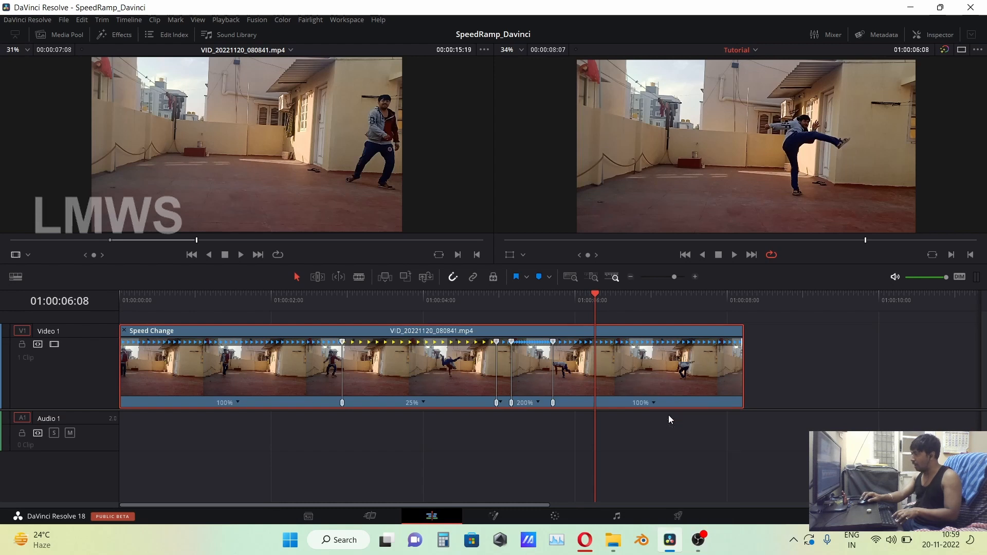
# Step: Set the segment between the 200% section and the 01:00:06:08 speed point to 25% speed and play the timeline through it
pyautogui.click(581, 401)
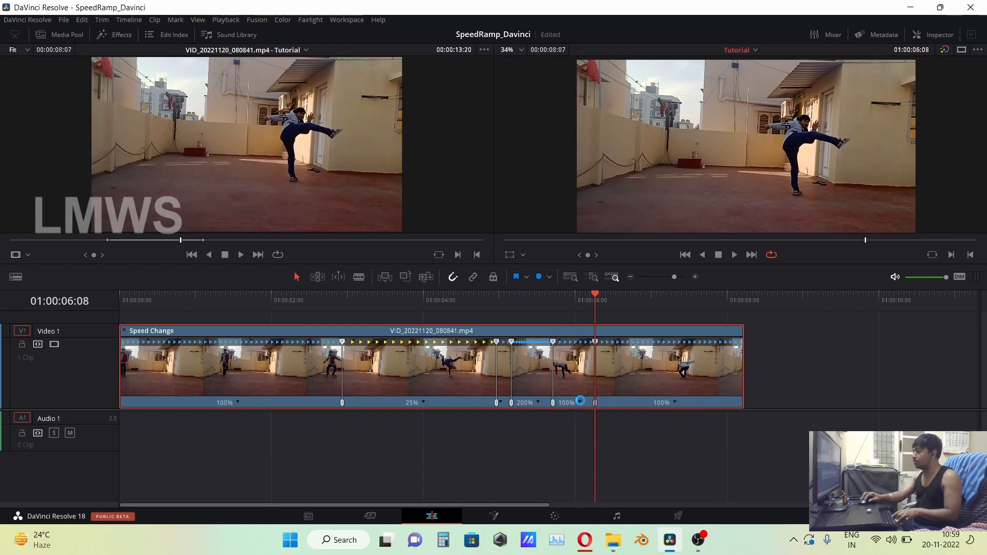
pyautogui.moveTo(637, 442)
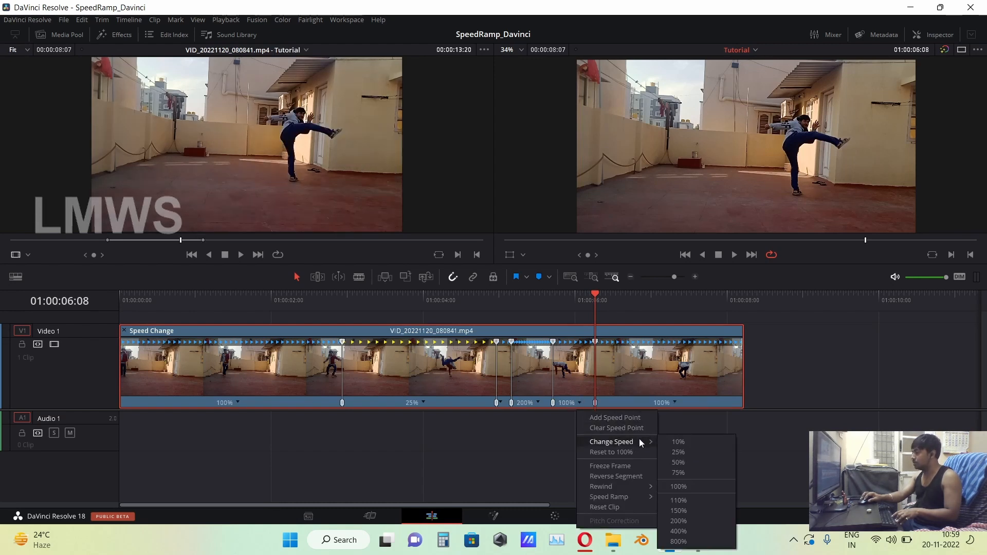
pyautogui.click(687, 452)
pyautogui.click(412, 308)
pyautogui.press('space')
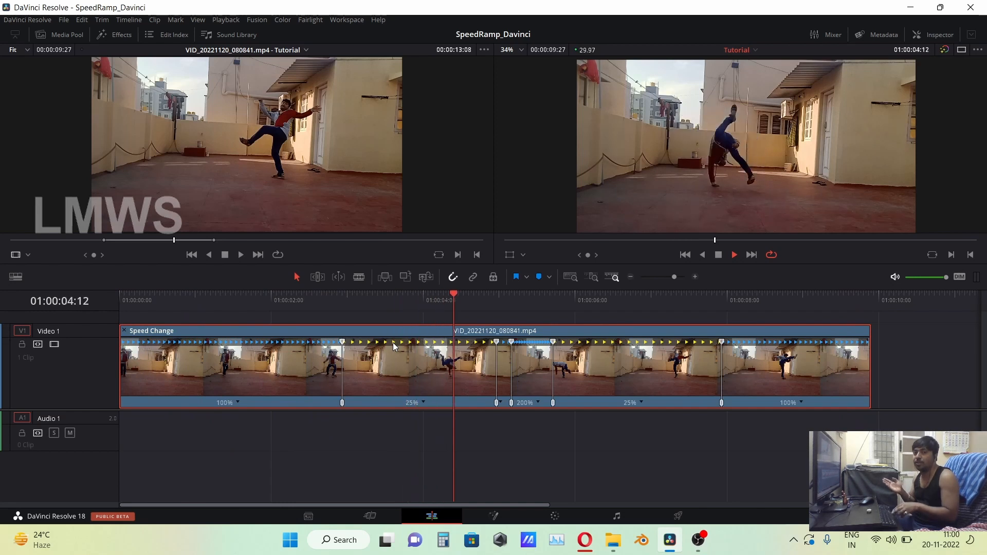
pyautogui.press('space')
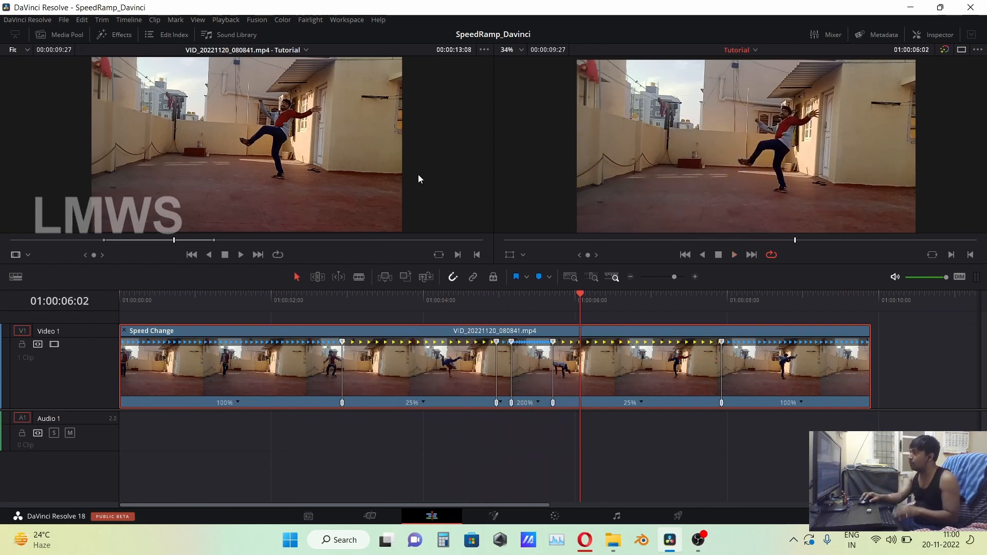
# Step: Preview the source clips VID_20221120_080432.mp4 and VID_20221120_080737.mp4 from the media pool
pyautogui.click(179, 163)
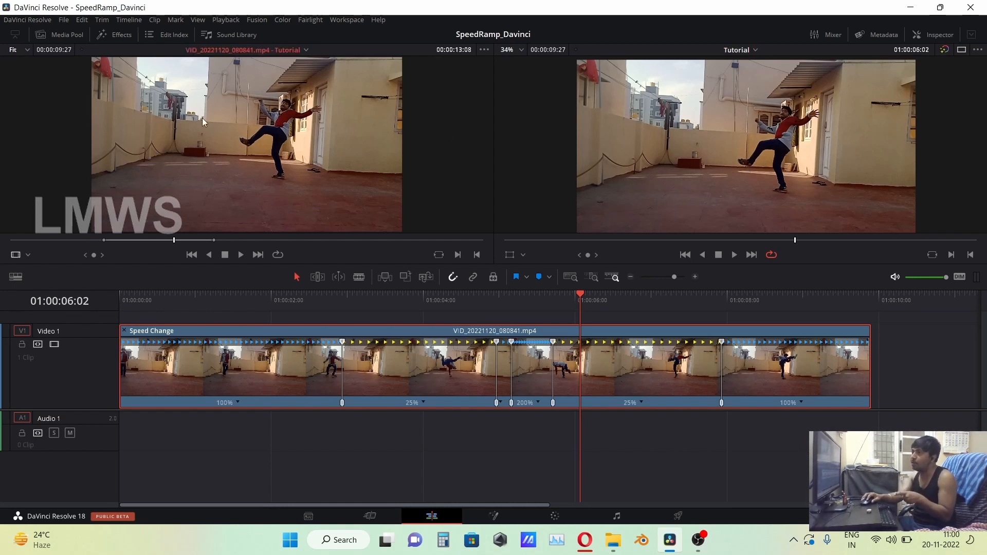
pyautogui.click(63, 39)
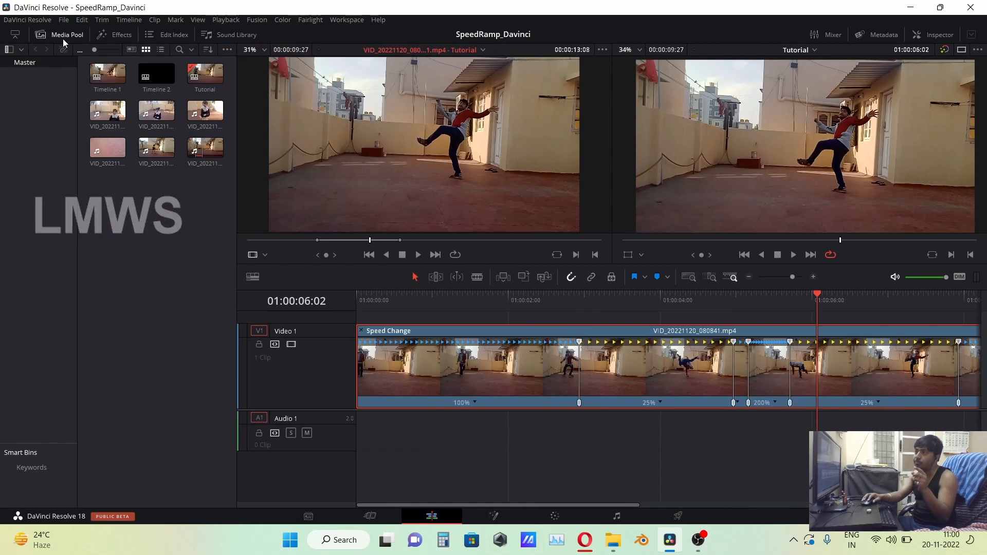
pyautogui.click(159, 106)
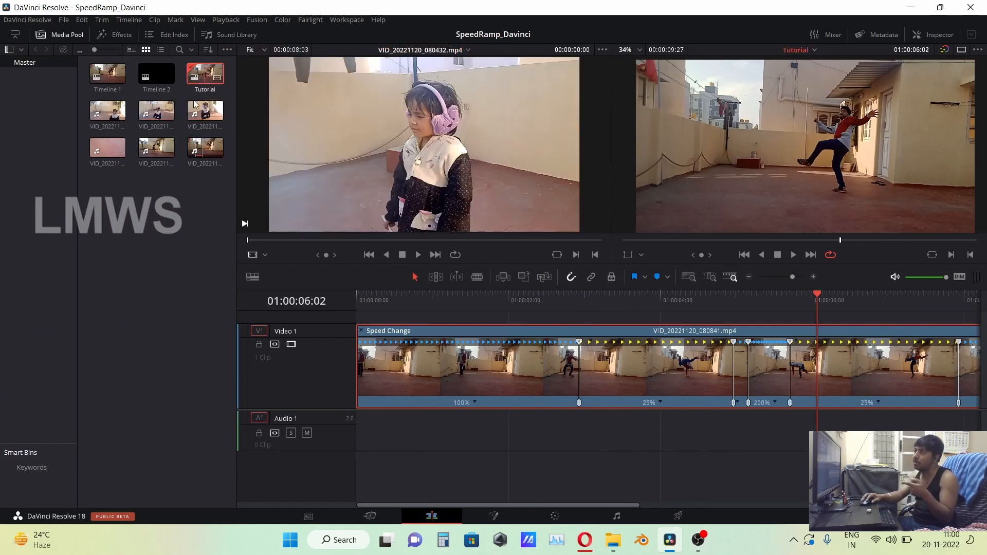
pyautogui.click(157, 148)
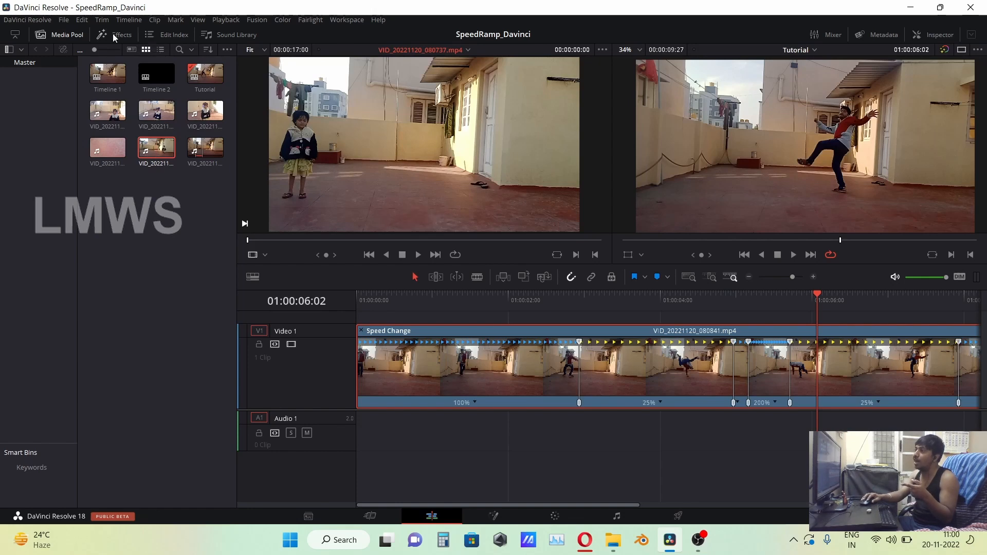
pyautogui.click(64, 35)
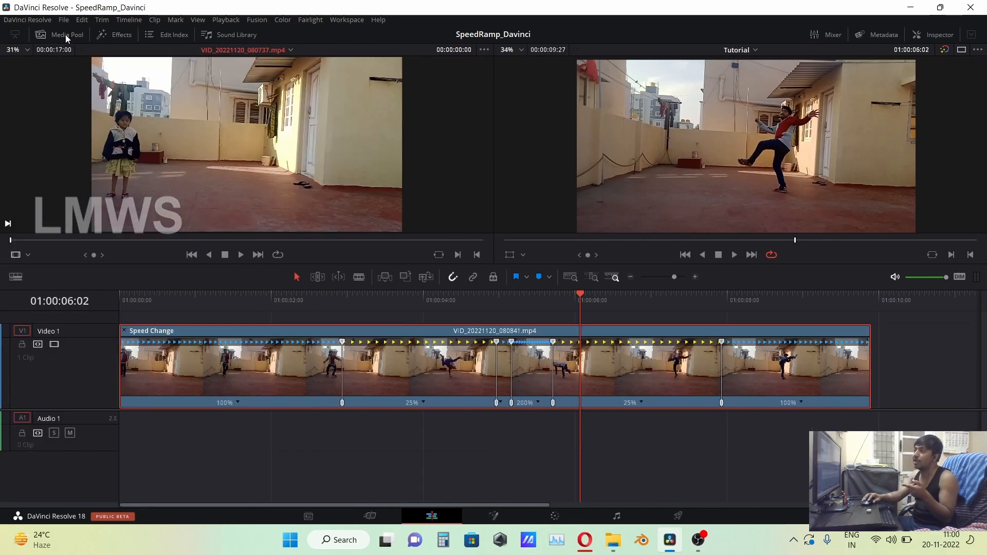
# Step: Open Timeline 1 from the media pool and return to the Tutorial timeline
pyautogui.click(66, 34)
pyautogui.click(206, 74)
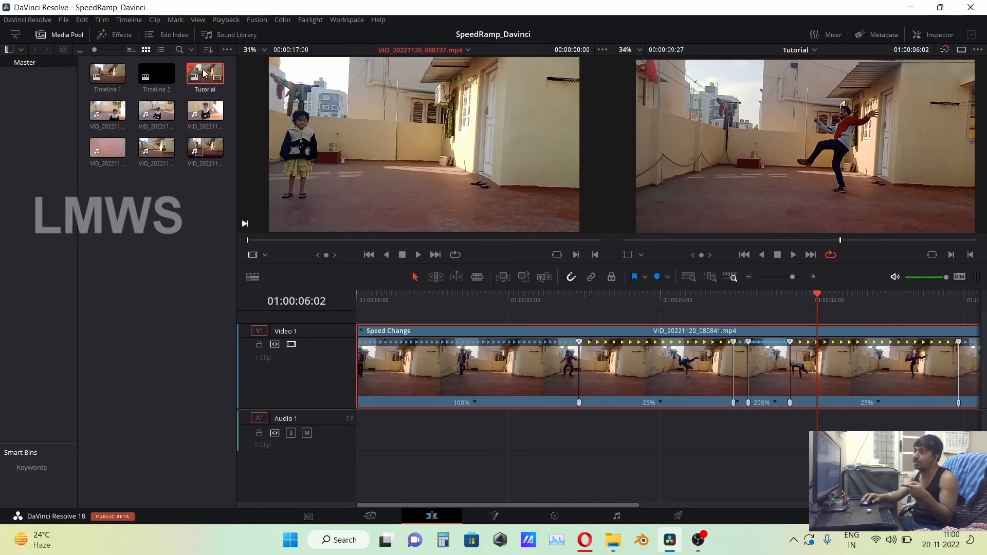
pyautogui.doubleClick(108, 73)
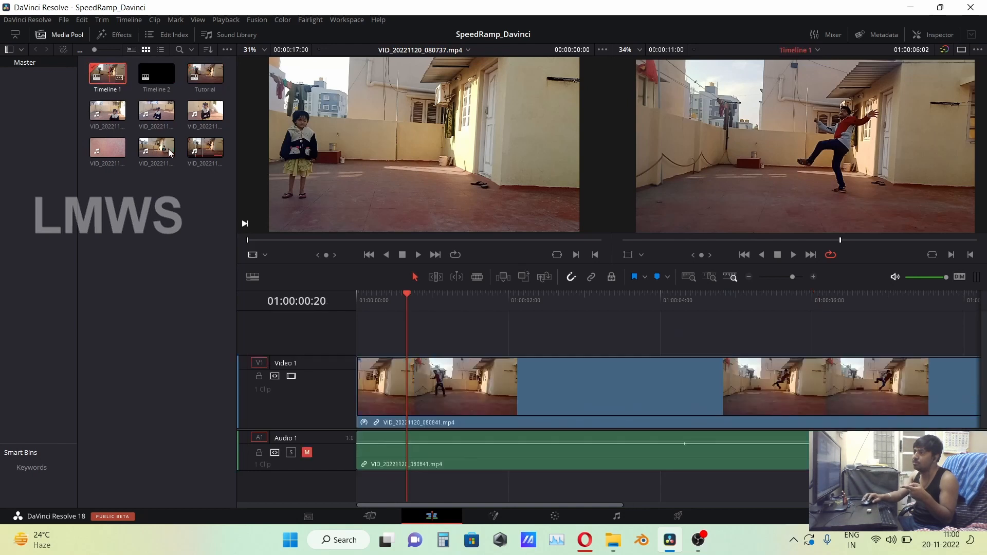
pyautogui.click(165, 150)
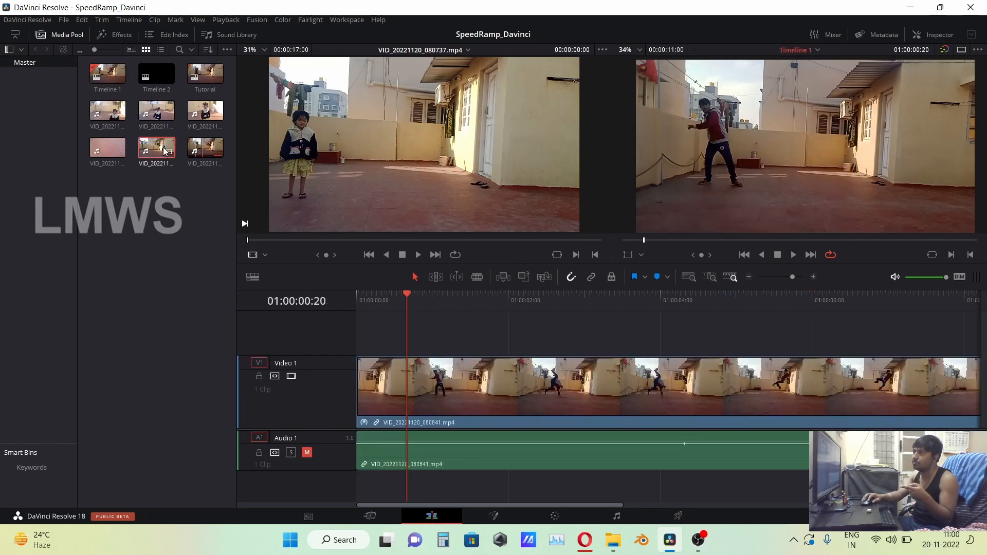
pyautogui.click(210, 75)
pyautogui.doubleClick(211, 75)
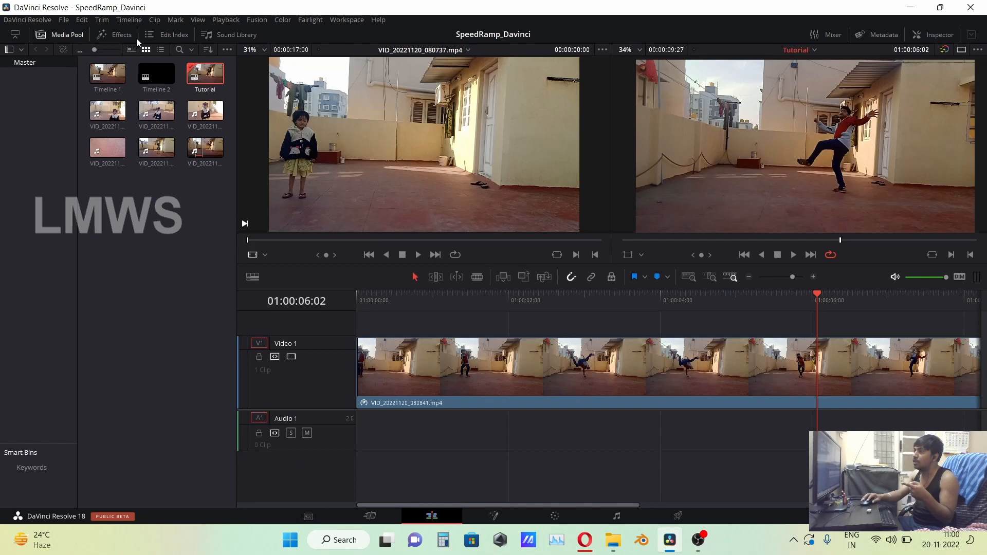
# Step: Load the clip VID_20221120_080841.mp4 from the media pool into the source viewer
pyautogui.click(70, 33)
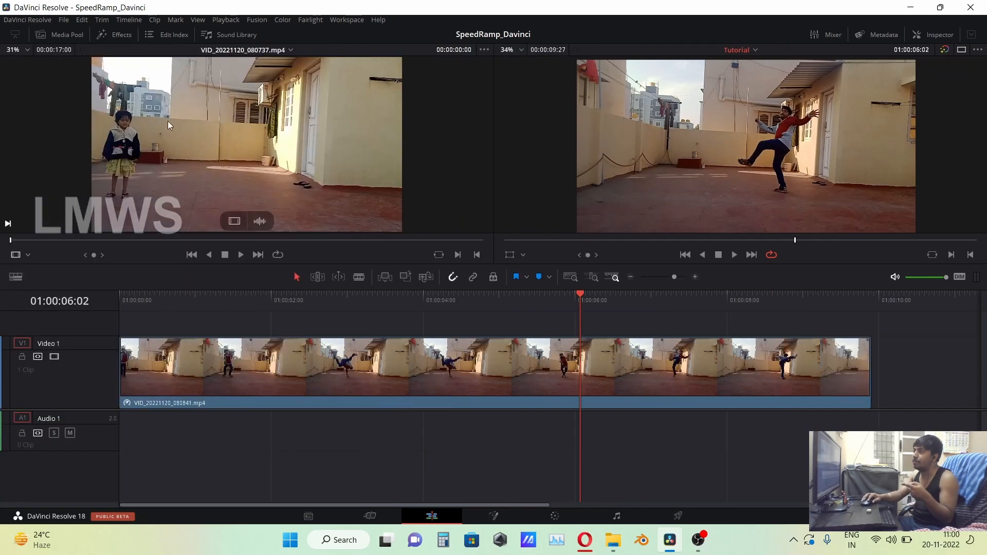
pyautogui.click(73, 35)
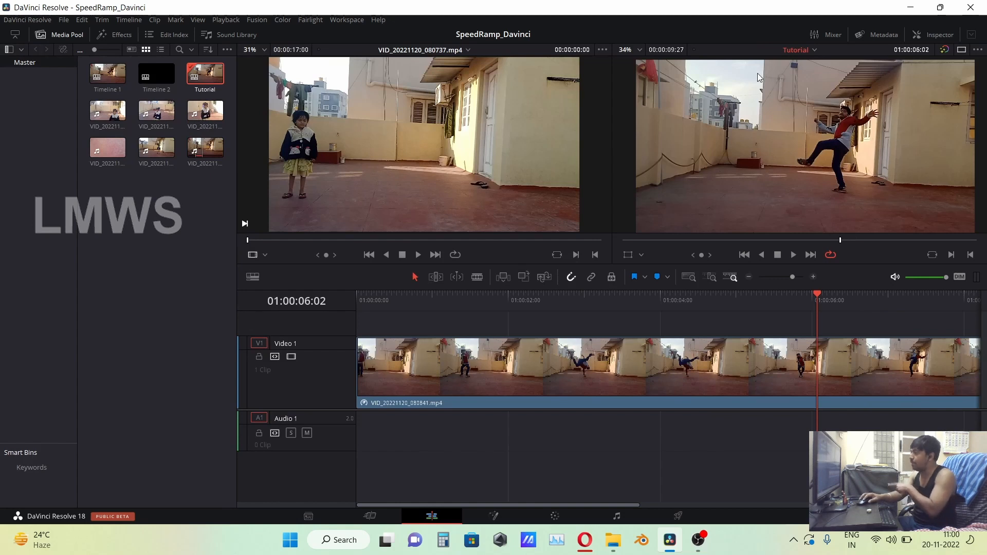
pyautogui.click(213, 147)
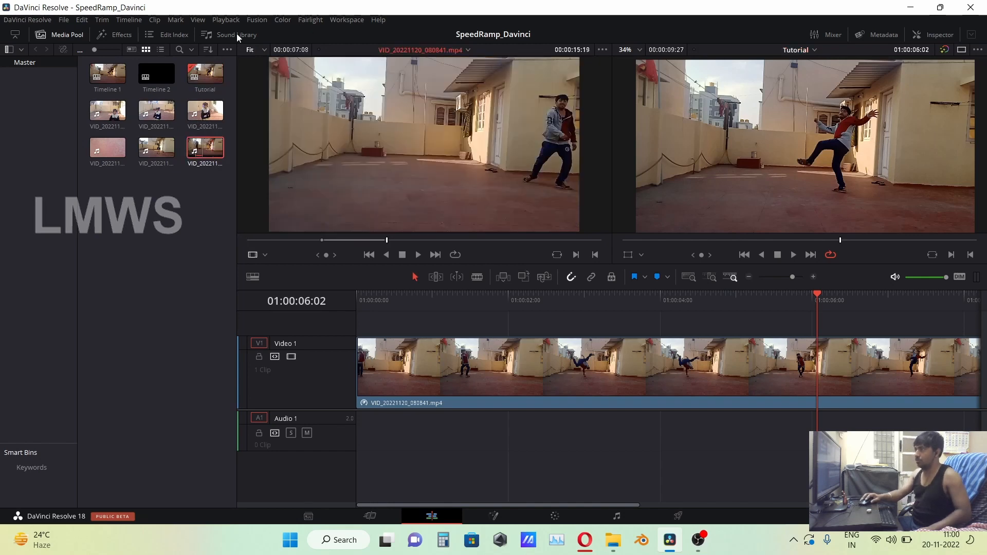
pyautogui.click(55, 39)
# Step: Show the Retime Controls on the timeline clip and move the playhead to 01:00:02:26
pyautogui.click(400, 363)
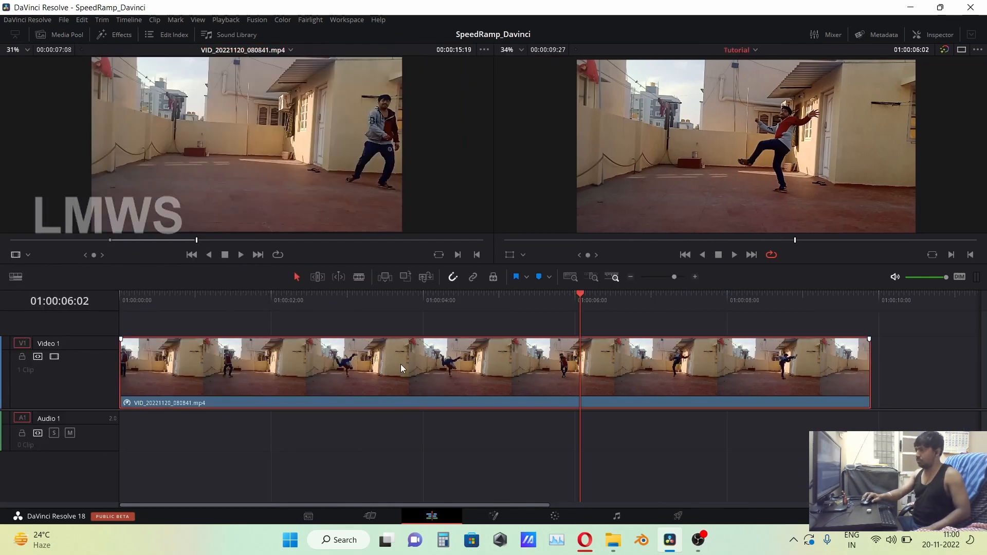
pyautogui.rightClick(470, 362)
pyautogui.click(530, 234)
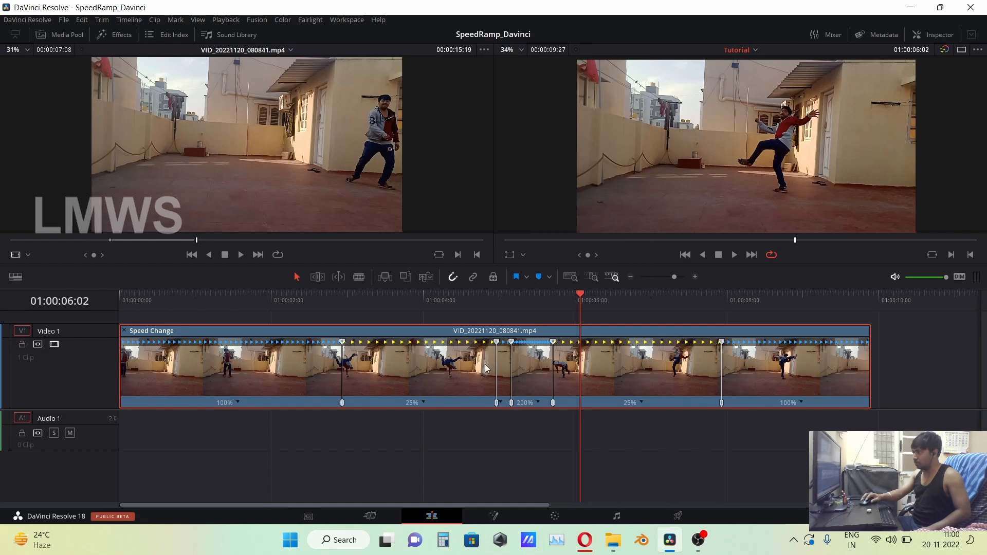
pyautogui.moveTo(418, 302); pyautogui.dragTo(337, 311)
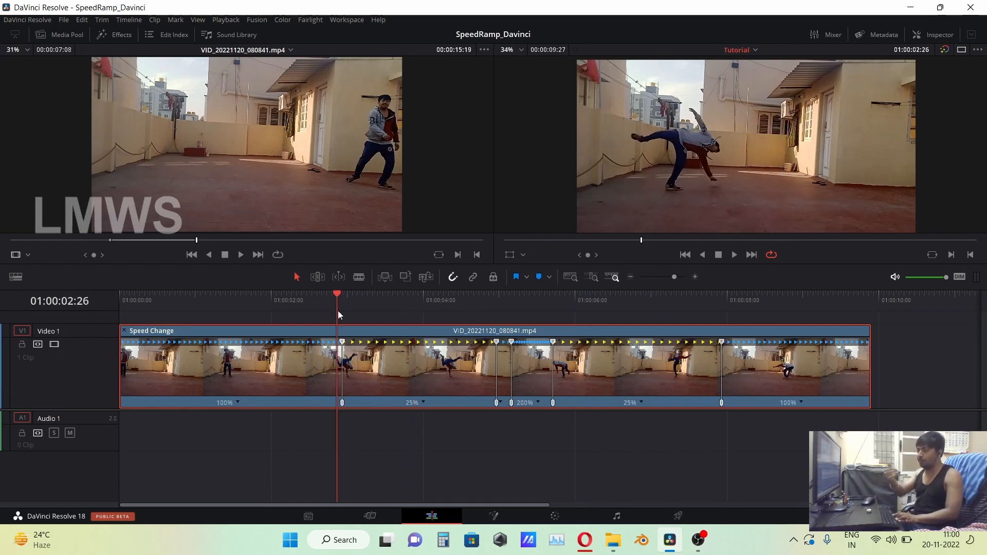
pyautogui.rightClick(452, 360)
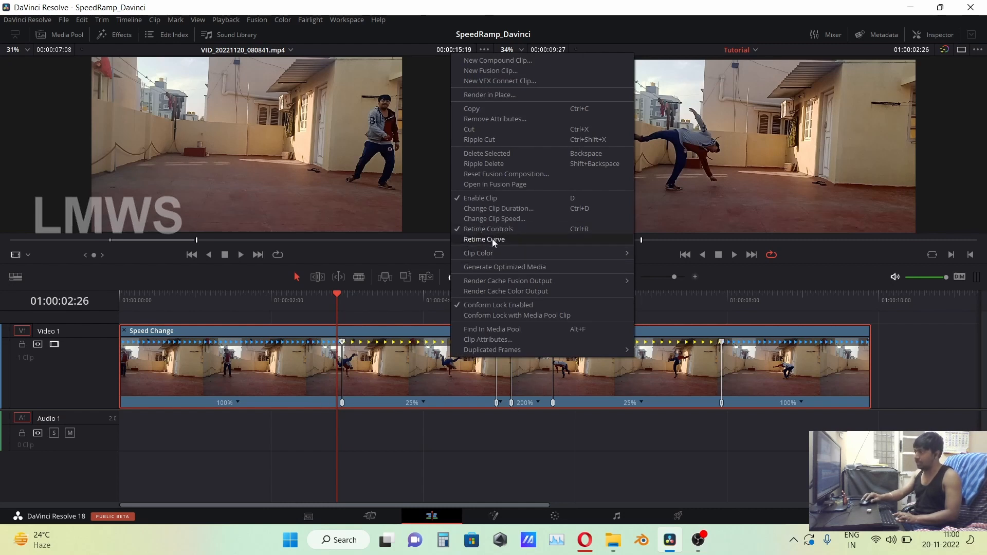
pyautogui.click(382, 454)
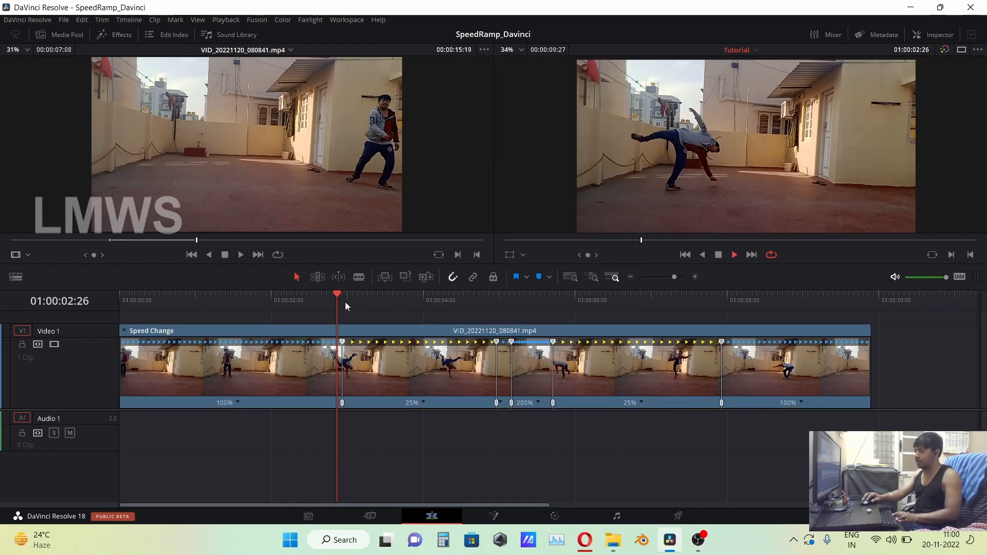
# Step: Add a speed point at 01:00:03:22 within the first 25% segment and play the timeline through the handstand
pyautogui.press('space')
pyautogui.press('space')
pyautogui.moveTo(422, 298); pyautogui.dragTo(330, 301)
pyautogui.press('space')
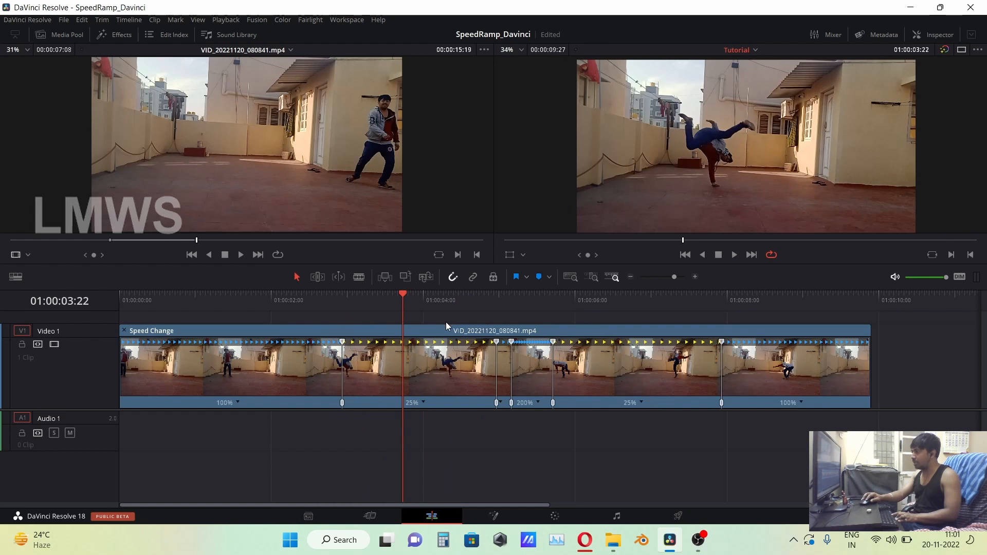
pyautogui.click(424, 403)
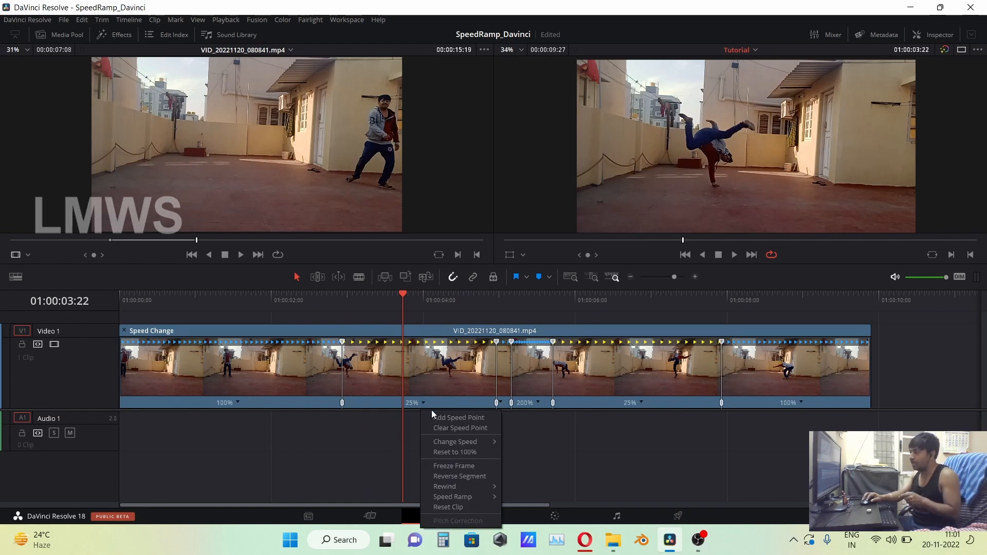
pyautogui.click(464, 418)
pyautogui.click(336, 300)
pyautogui.press('space')
pyautogui.press('space')
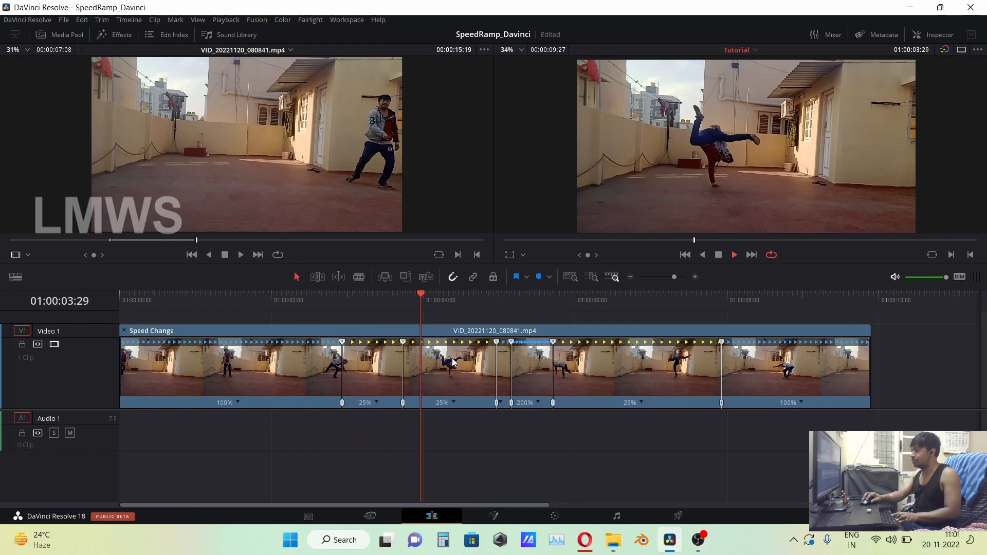
pyautogui.press('space')
# Step: Reverse the 25% segment that starts at the 01:00:03:22 speed point and play the timeline through it
pyautogui.click(453, 402)
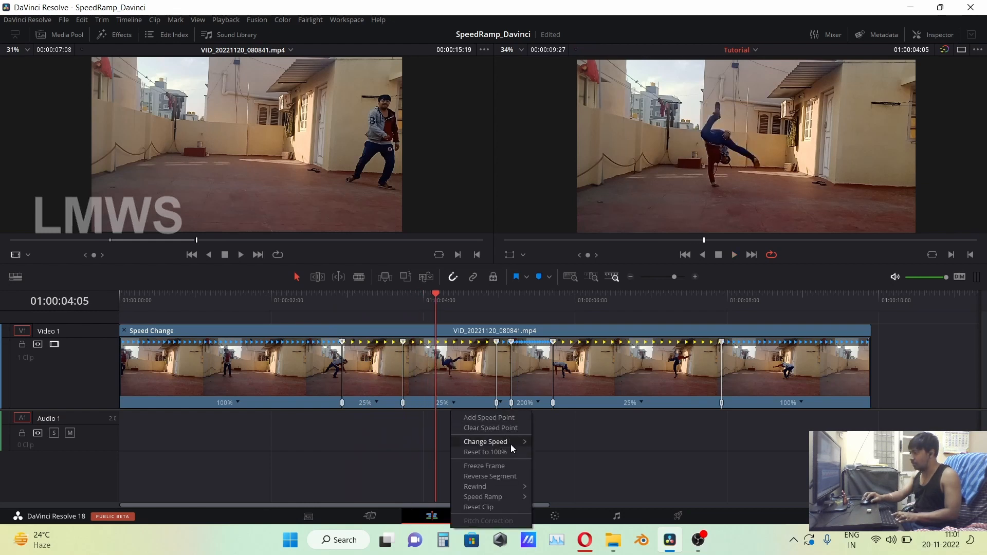
pyautogui.moveTo(515, 444)
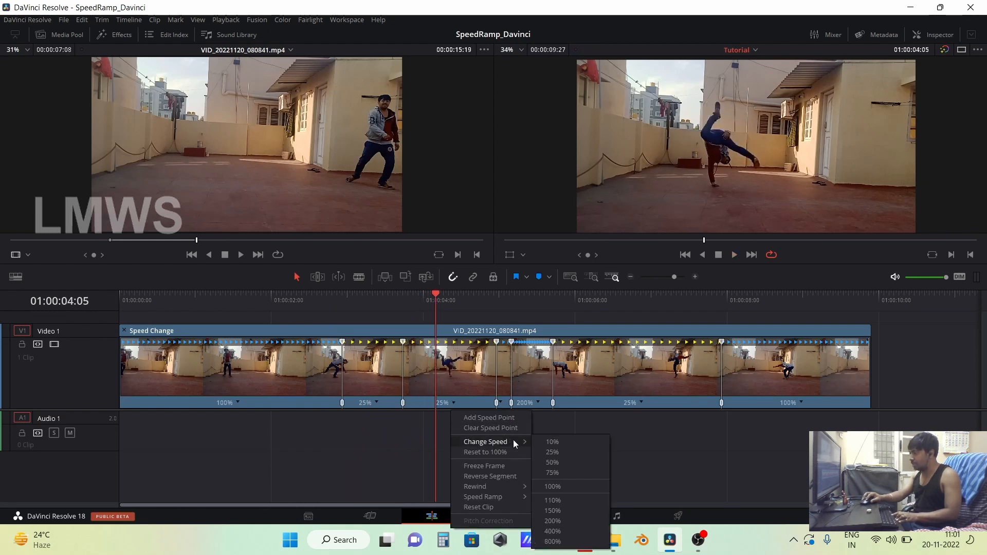
pyautogui.click(498, 476)
pyautogui.click(314, 301)
pyautogui.press('space')
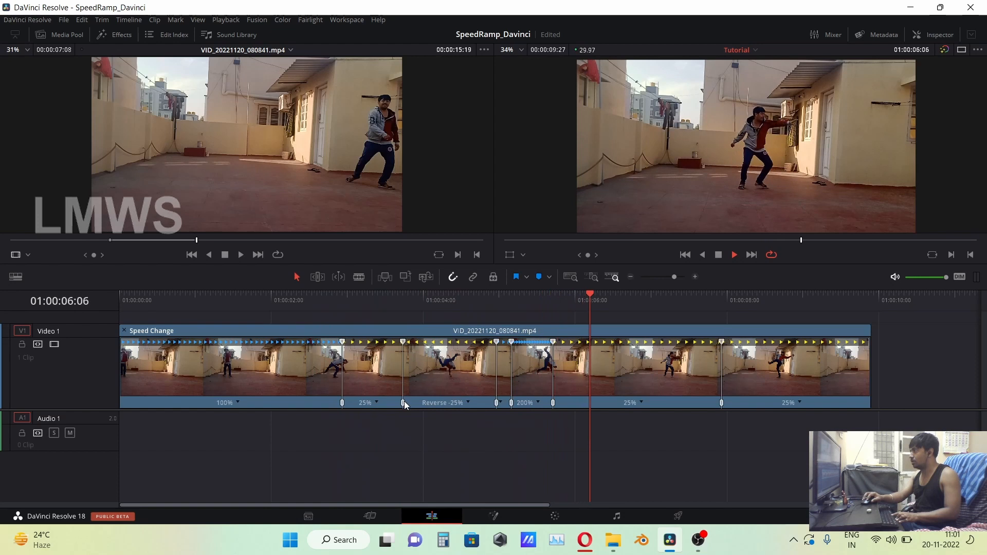
pyautogui.press('space')
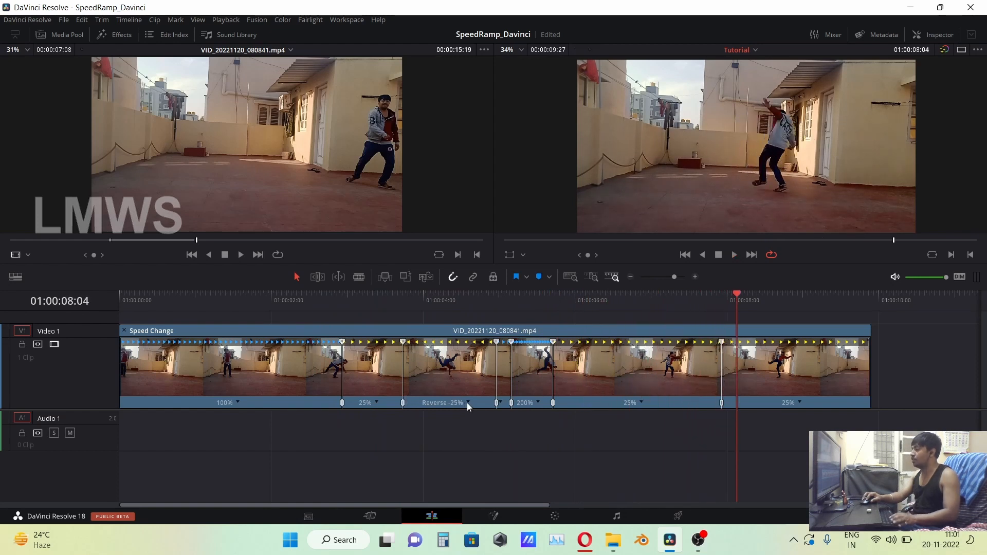
# Step: Undo the reversal of the 25% segment that starts at 01:00:03:22 and play the timeline through the handstand
pyautogui.click(467, 403)
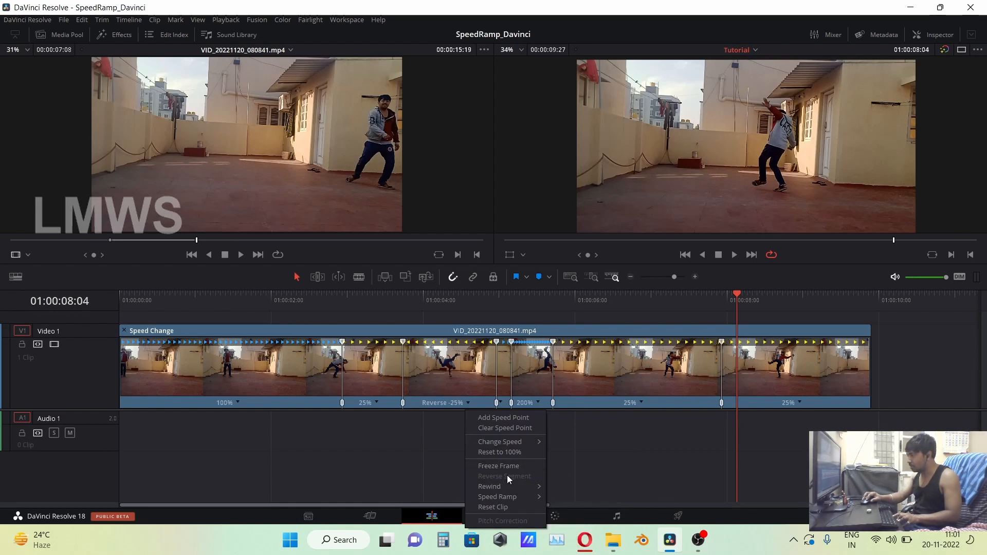
pyautogui.click(507, 475)
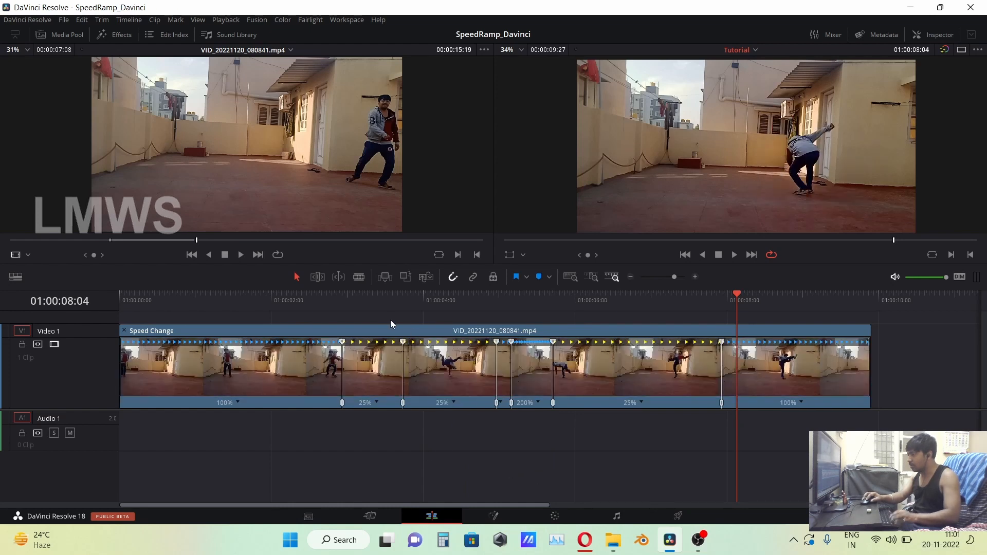
pyautogui.click(318, 300)
pyautogui.press('space')
pyautogui.press('space')
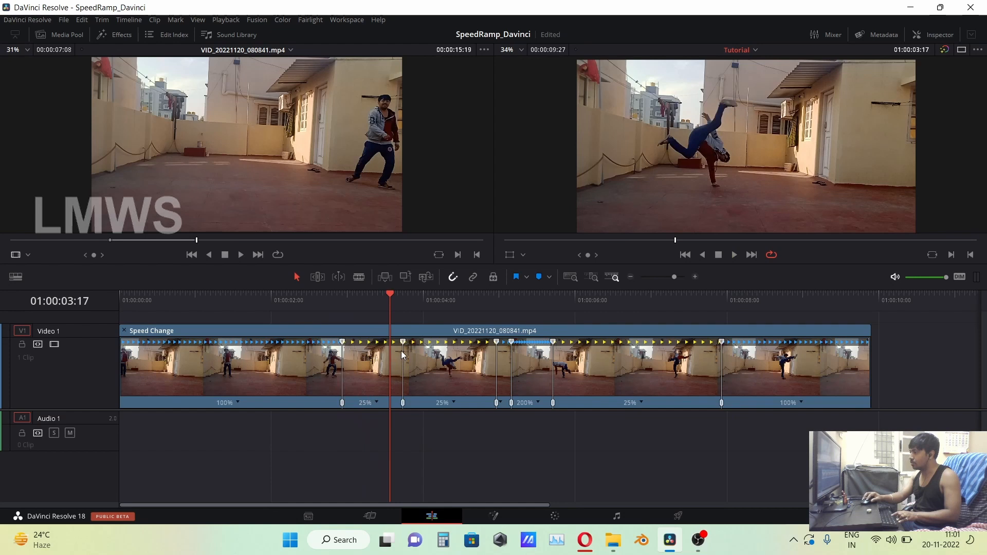
pyautogui.press('space')
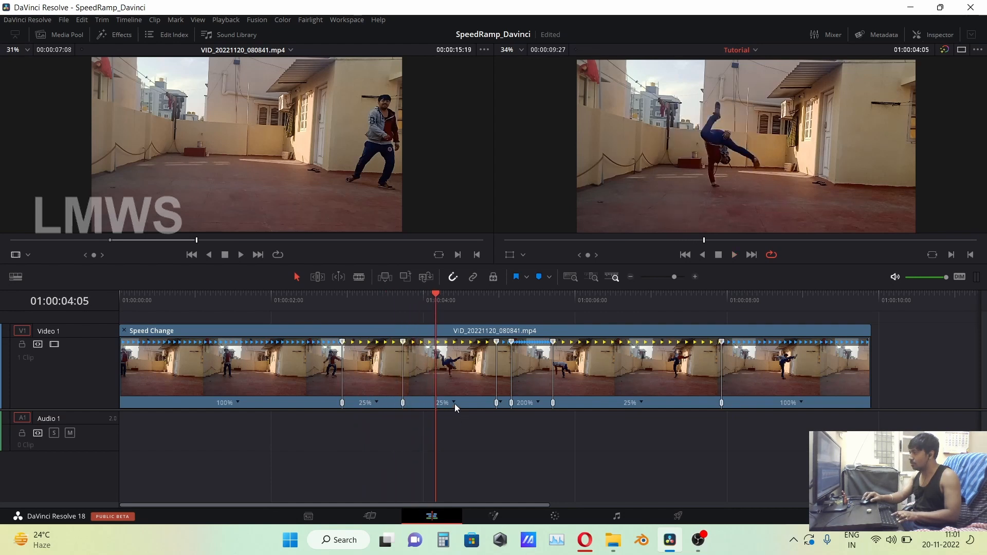
# Step: Add a speed point at 01:00:03:07 within the first 25% segment
pyautogui.click(454, 403)
pyautogui.click(364, 308)
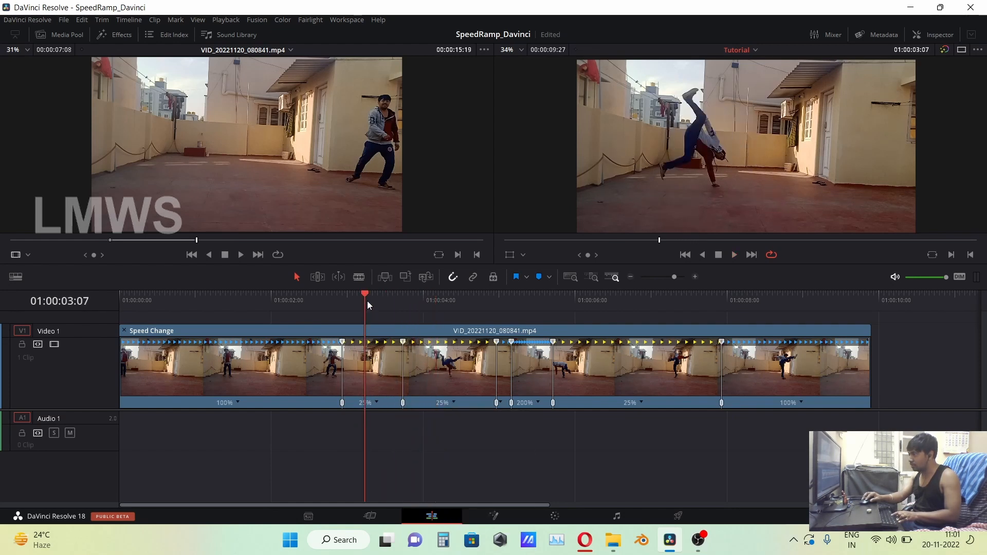
pyautogui.click(379, 402)
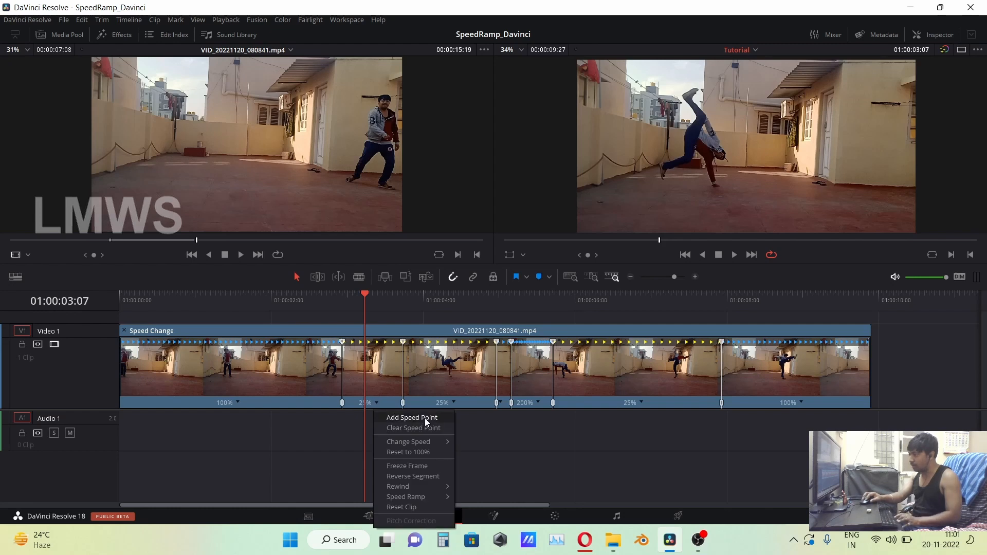
pyautogui.click(424, 420)
# Step: Try a 100% rewind on the 25% segment between 01:00:03:07 and 01:00:03:22, play it and undo the rewind
pyautogui.moveTo(345, 301); pyautogui.dragTo(373, 304)
pyautogui.doubleClick(390, 401)
pyautogui.click(388, 402)
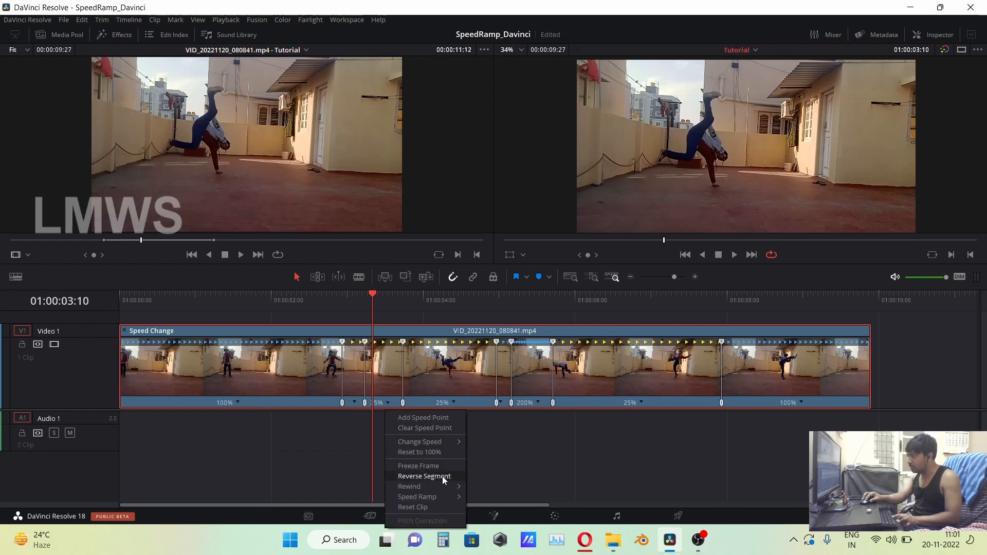
pyautogui.moveTo(444, 486)
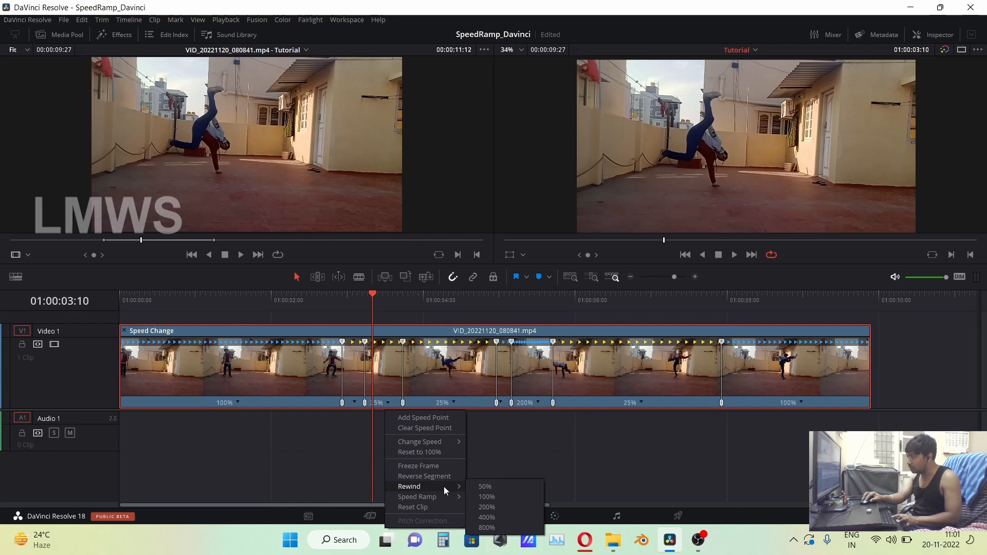
pyautogui.click(495, 496)
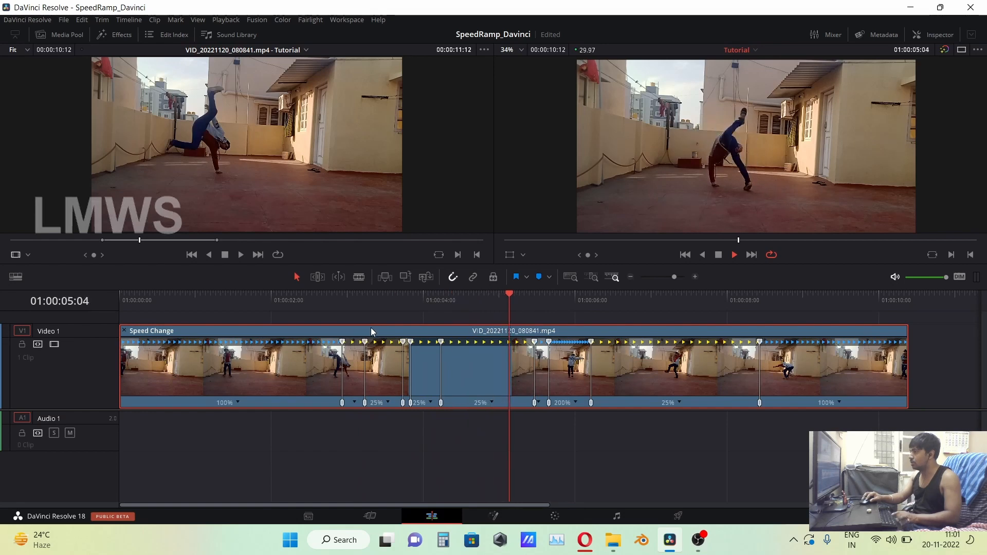
pyautogui.hotkey('ctrl', 'z')
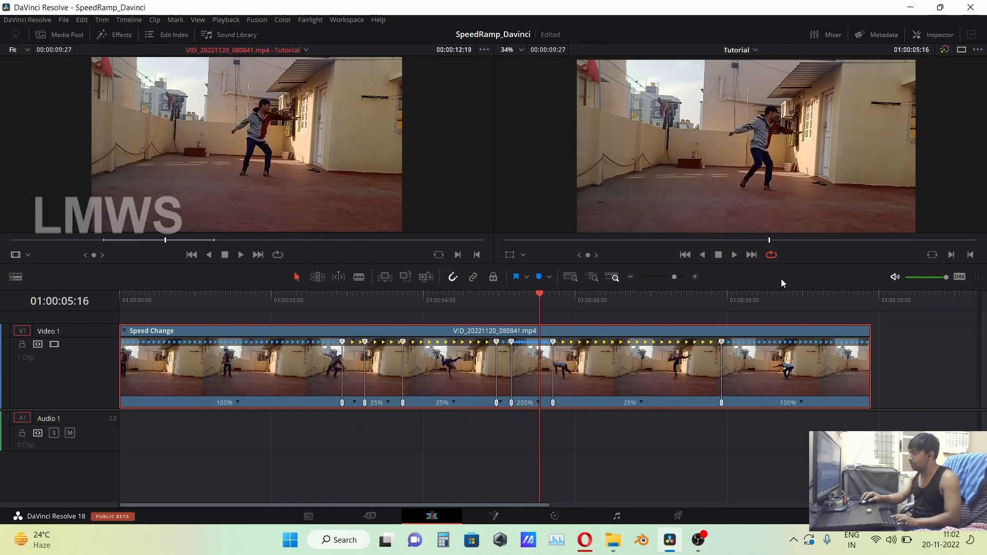
# Step: Play the enlarged timeline through the handstand from the 01:00:03:07 speed point
pyautogui.moveTo(674, 279); pyautogui.dragTo(676, 279)
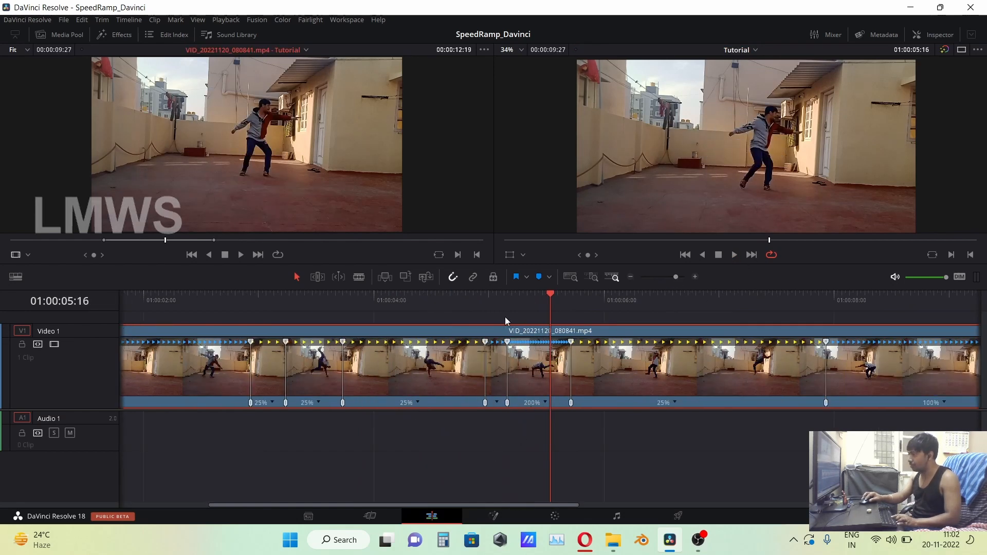
pyautogui.click(350, 297)
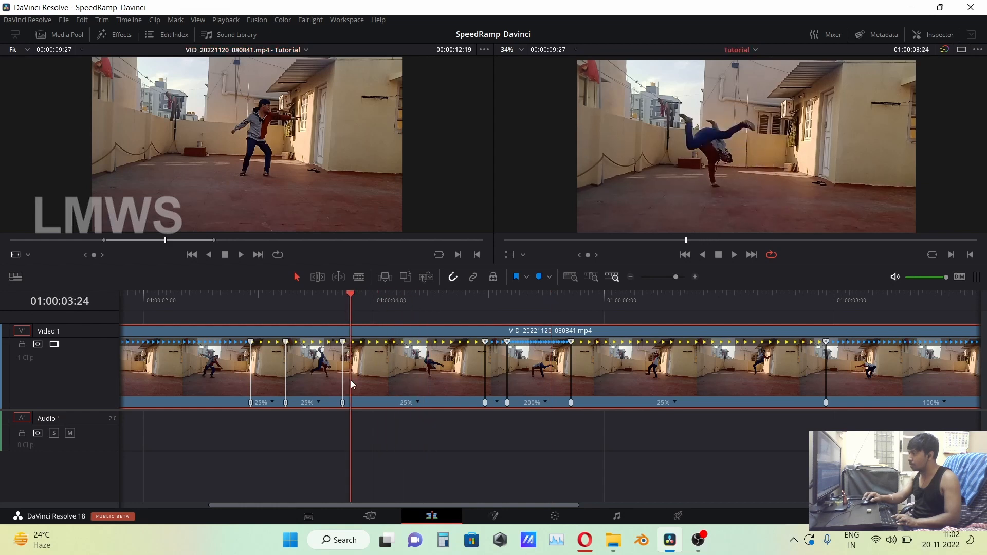
pyautogui.press('space')
pyautogui.press('space')
pyautogui.moveTo(337, 303); pyautogui.dragTo(288, 320)
pyautogui.press('space')
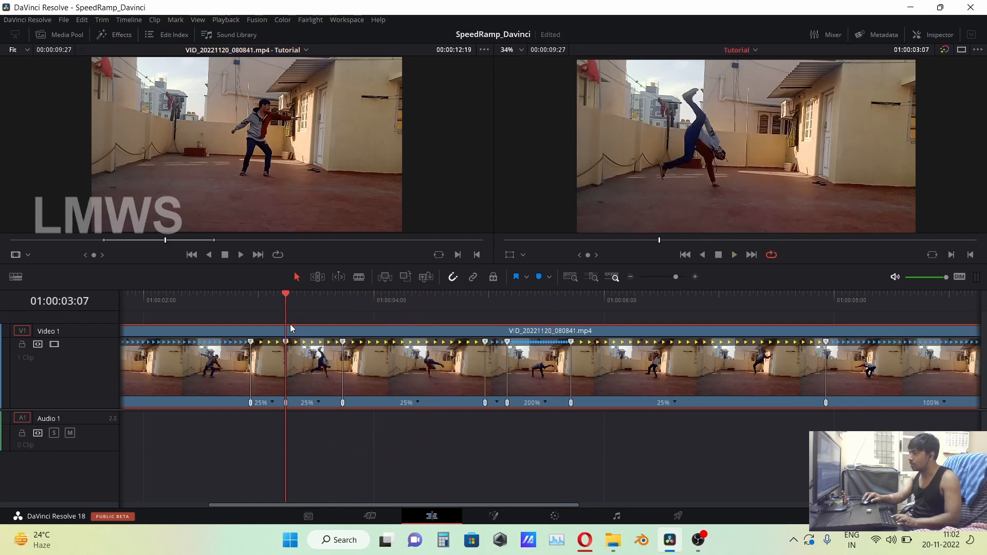
pyautogui.press('space')
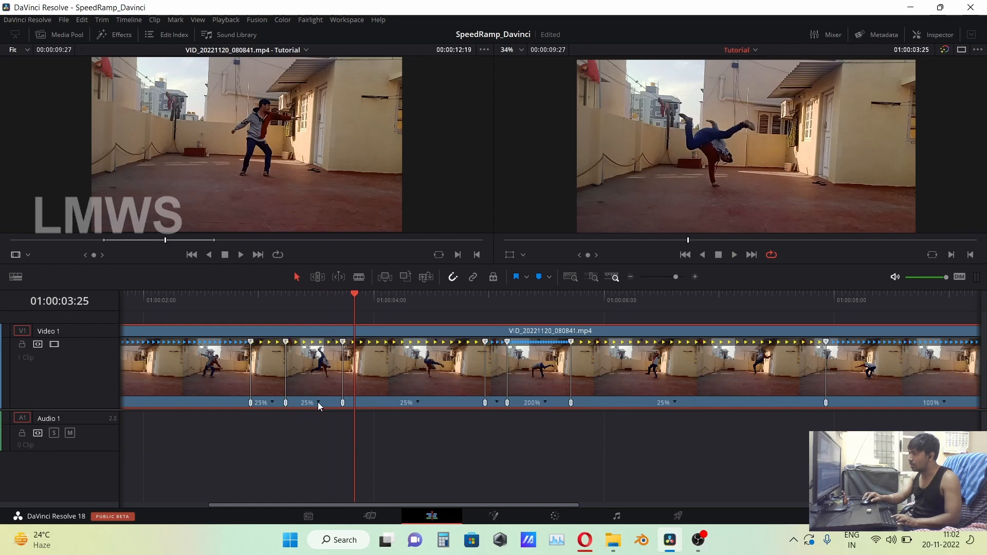
# Step: Try reversing the 25% segment between 01:00:03:07 and 01:00:03:22, play through it and undo the reversal
pyautogui.click(319, 403)
pyautogui.click(355, 476)
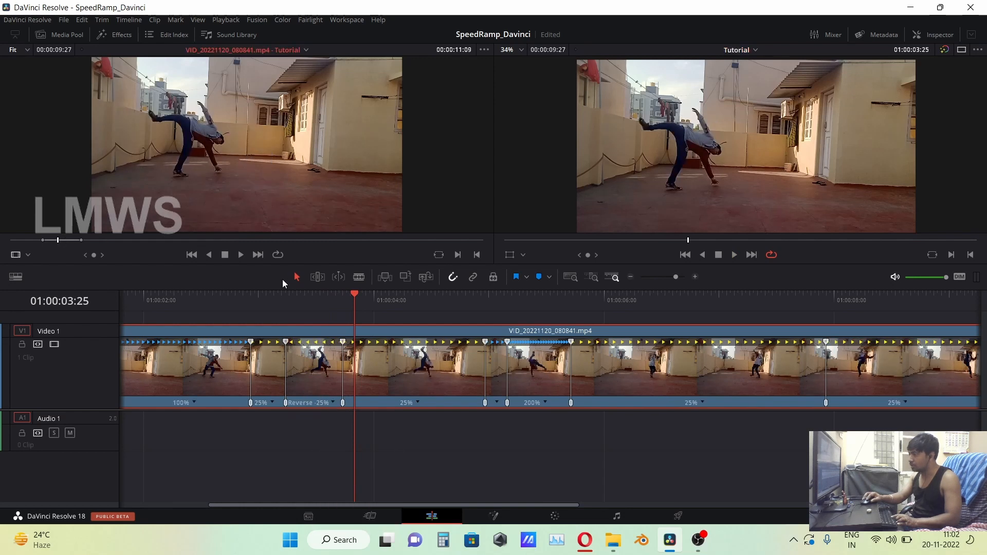
pyautogui.click(228, 297)
pyautogui.press('space')
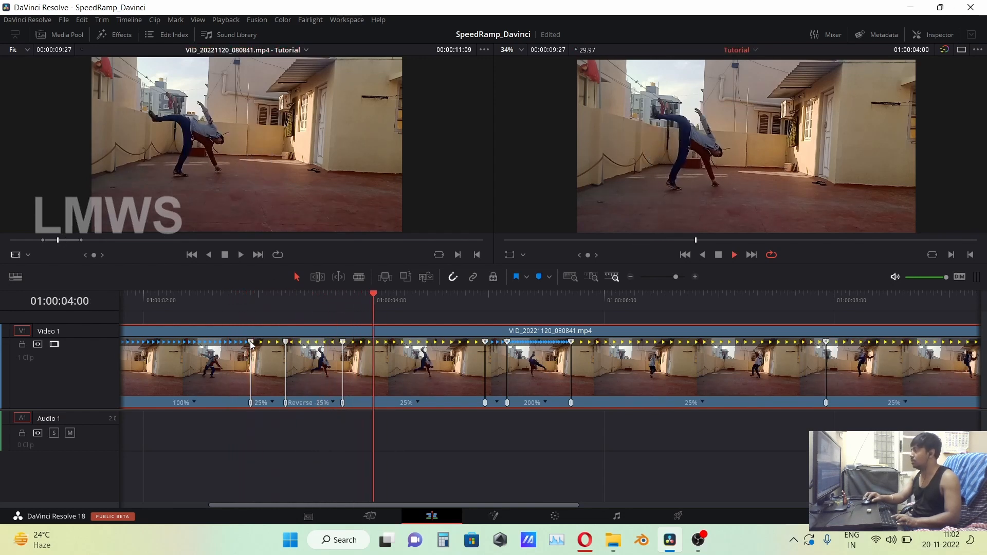
pyautogui.press('space')
pyautogui.hotkey('ctrl', 'z')
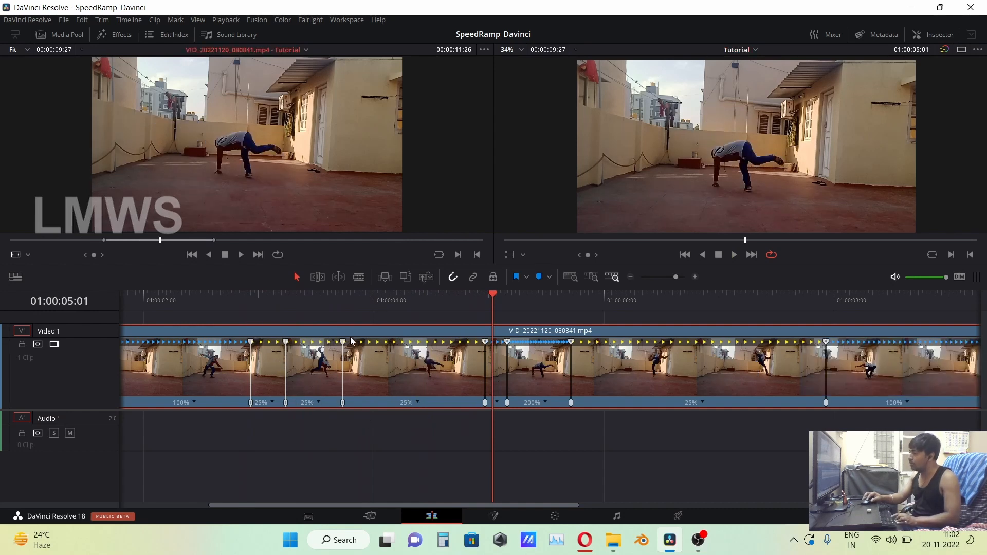
# Step: Try slowing the two segments before 01:00:03:22 by moving each one's end speed point further along, and undo both moves
pyautogui.moveTo(342, 343); pyautogui.dragTo(374, 349)
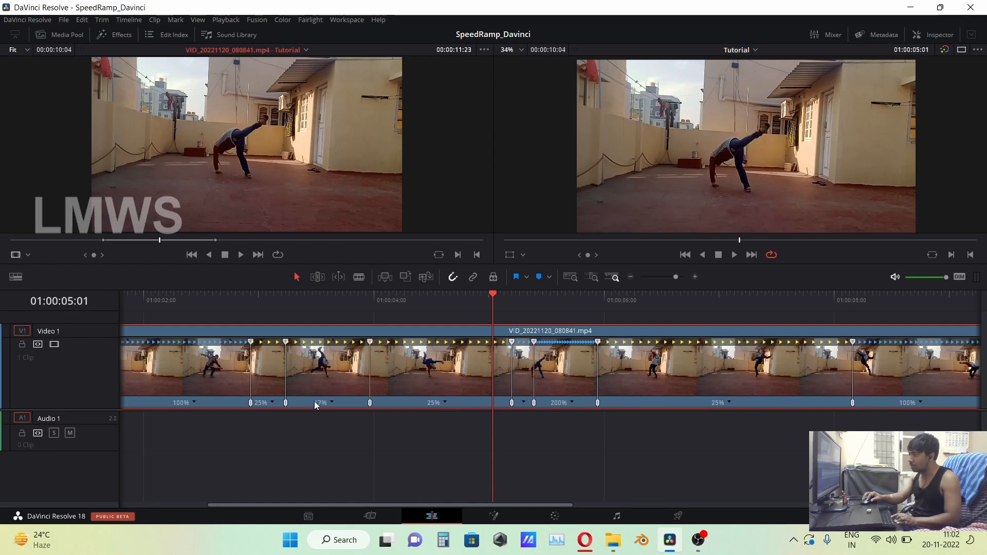
pyautogui.hotkey('ctrl', 'z')
pyautogui.moveTo(288, 345); pyautogui.dragTo(316, 345)
pyautogui.click(241, 298)
pyautogui.press('space')
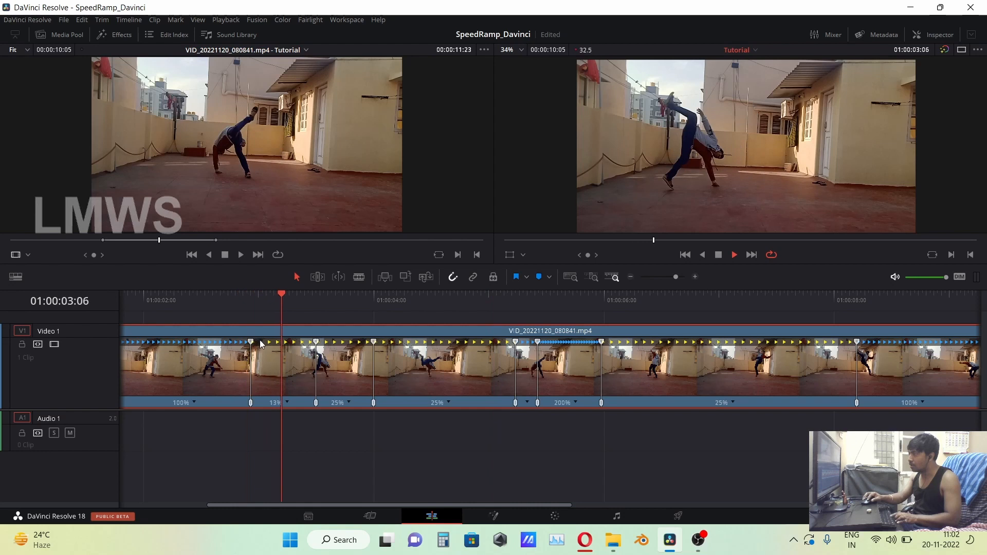
pyautogui.hotkey('ctrl', 'z')
# Step: Play through the handstand and add a speed point at 01:00:04:13 within the 25% segment that starts at 01:00:03:22
pyautogui.click(231, 302)
pyautogui.press('space')
pyautogui.press('space')
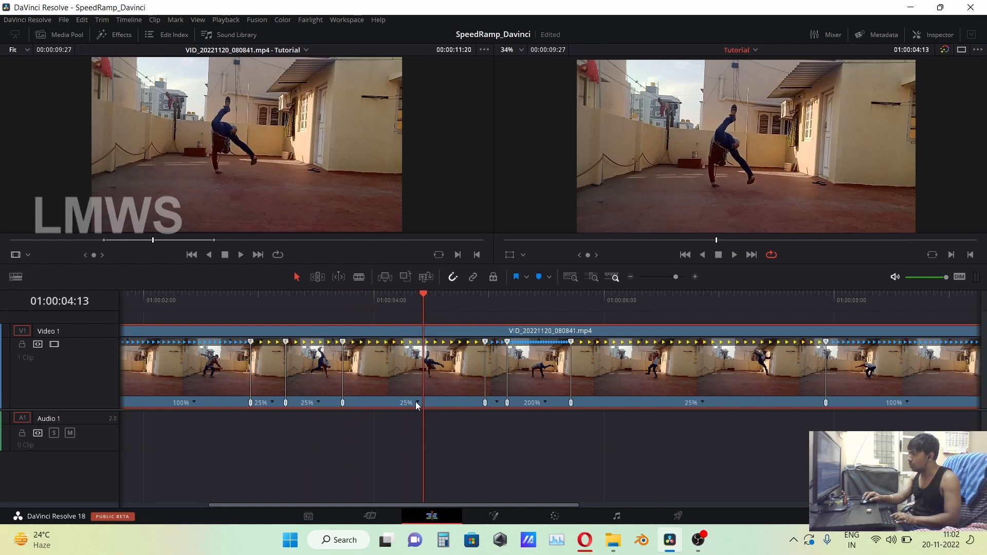
pyautogui.click(419, 404)
pyautogui.click(432, 416)
# Step: Try a freeze frame on the 25% segment between 01:00:03:22 and 01:00:04:13, play the result and undo it
pyautogui.click(388, 404)
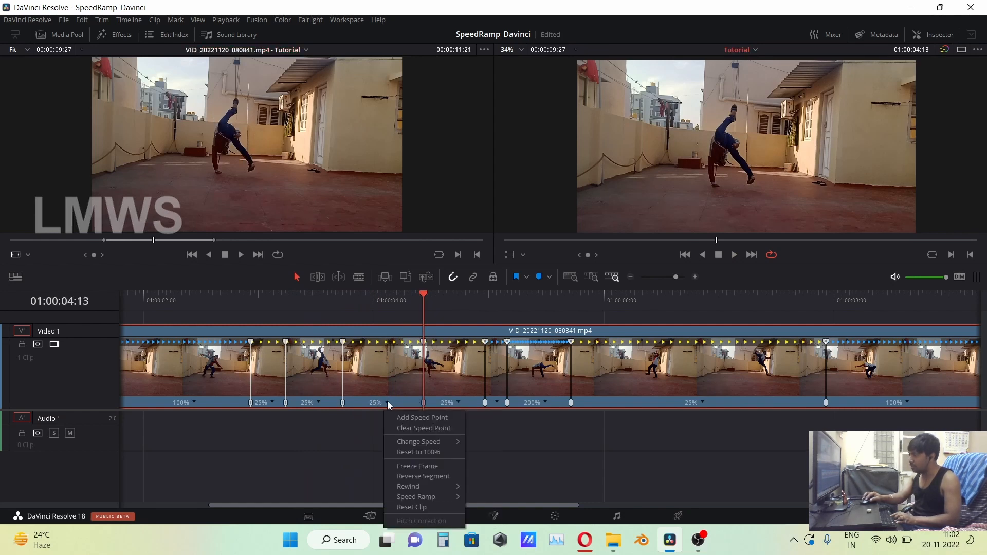
pyautogui.click(435, 465)
pyautogui.click(353, 299)
pyautogui.press('space')
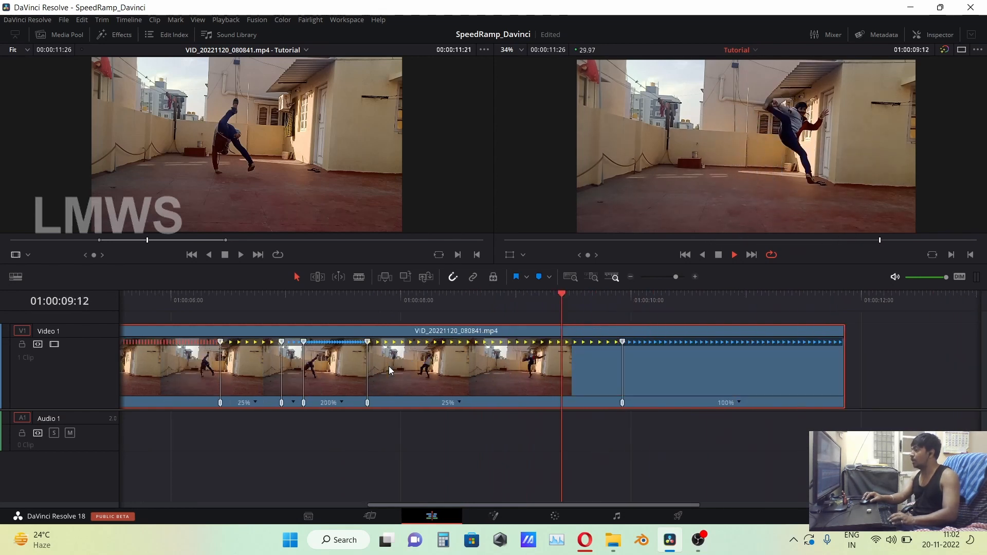
pyautogui.moveTo(447, 505); pyautogui.dragTo(305, 504)
pyautogui.click(398, 306)
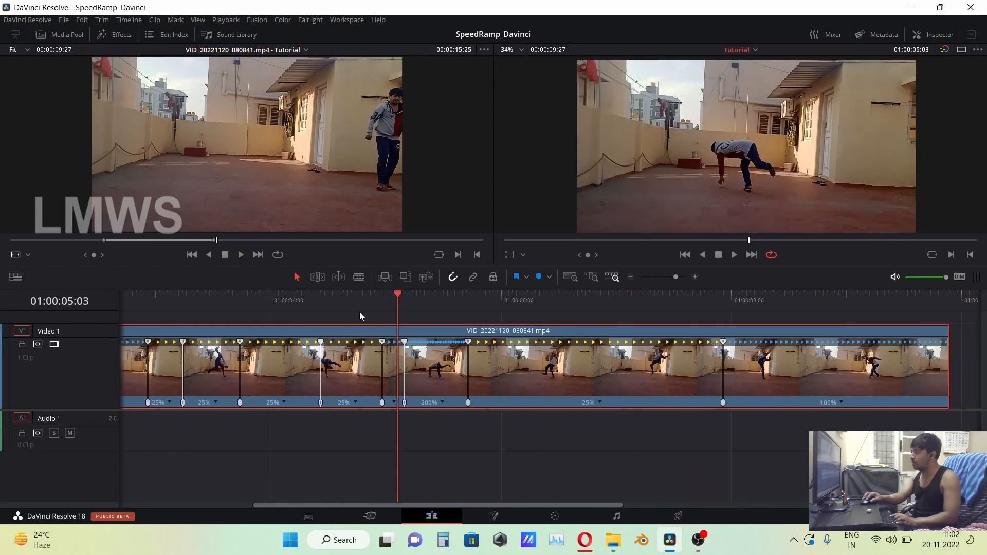
# Step: Play the timeline through the handstand segments from just before 01:00:03:22 and again from 01:00:03:05
pyautogui.click(677, 277)
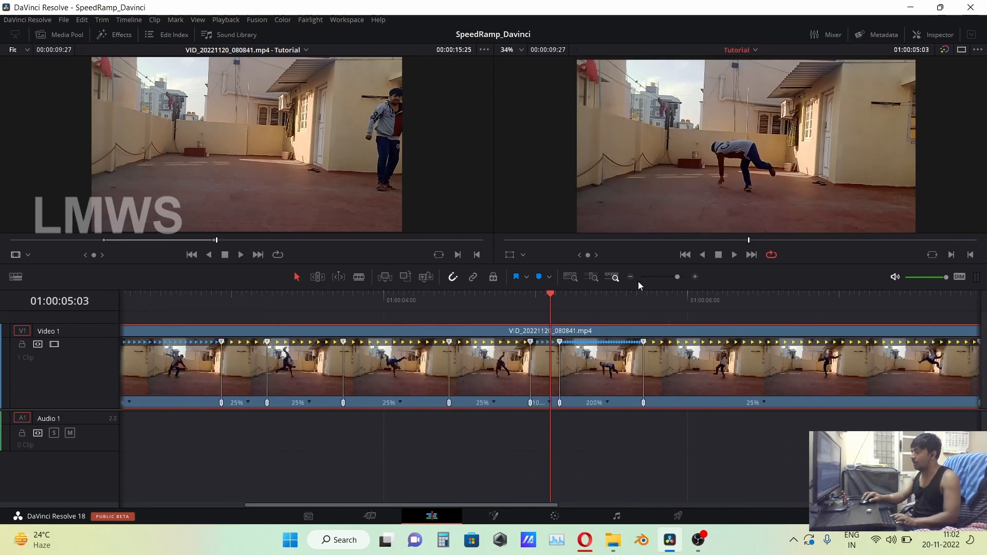
pyautogui.click(350, 299)
pyautogui.click(335, 306)
pyautogui.press('space')
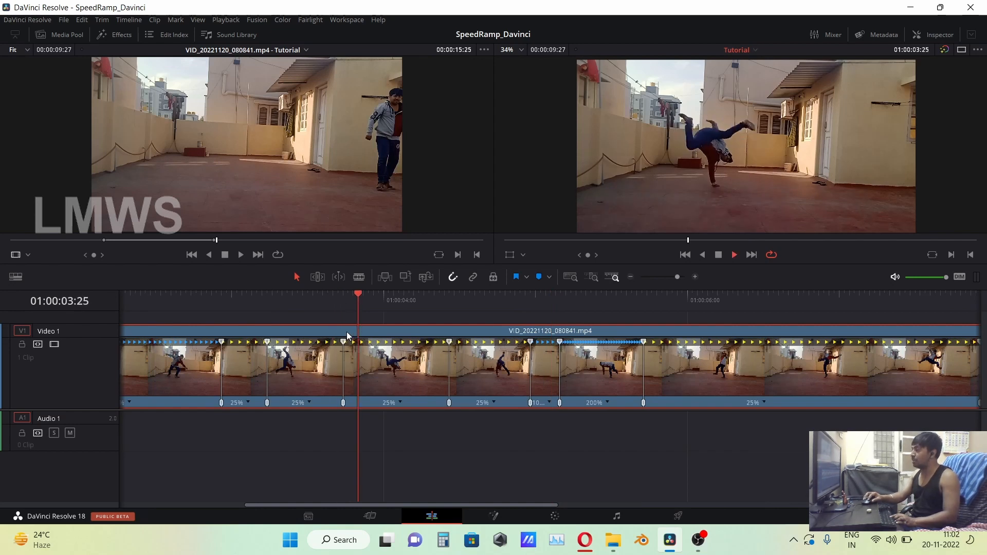
pyautogui.press('space')
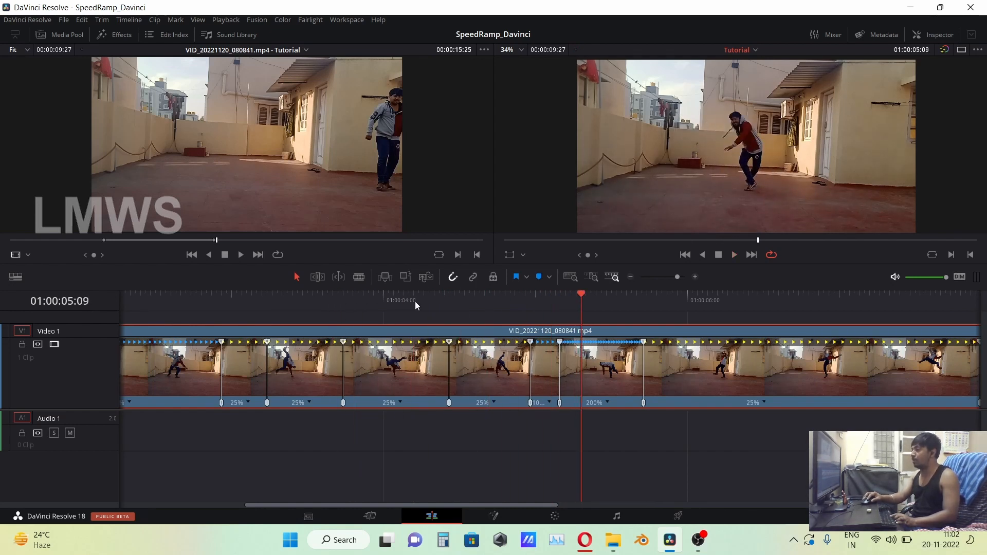
pyautogui.click(354, 302)
pyautogui.click(256, 304)
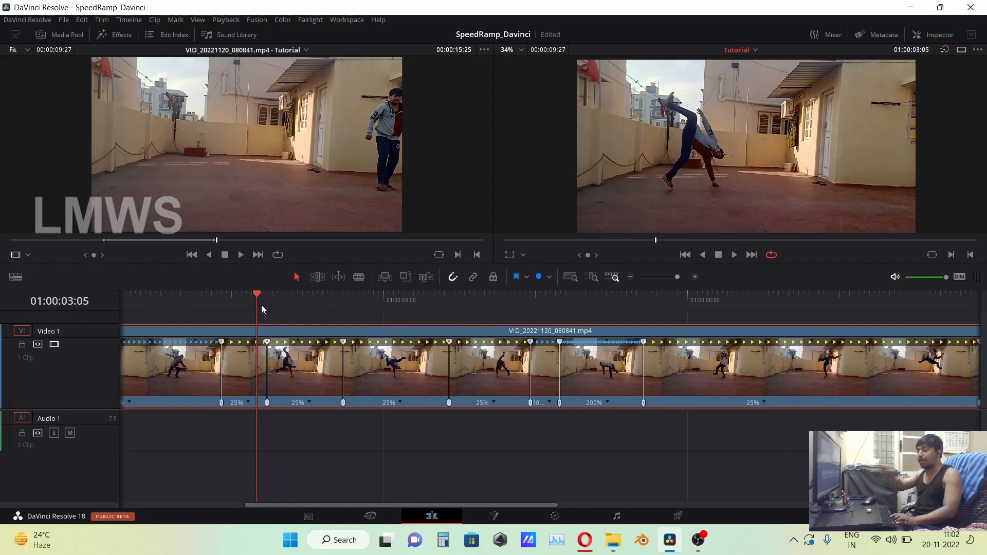
pyautogui.press('space')
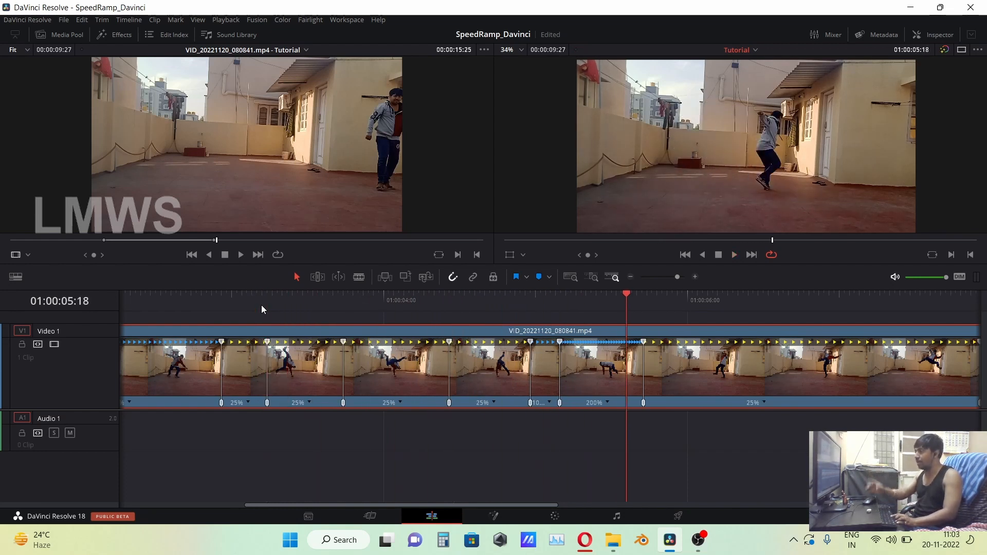
# Step: Reverse the 25% segment between 01:00:03:22 and 01:00:04:13 and play the timeline from its start
pyautogui.moveTo(365, 299); pyautogui.dragTo(359, 298)
pyautogui.click(402, 402)
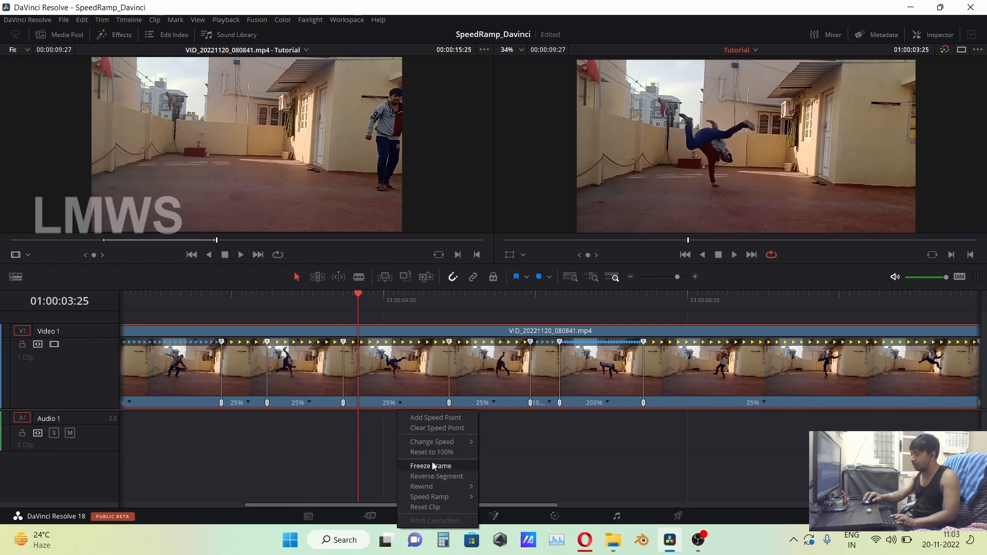
pyautogui.click(434, 475)
pyautogui.click(343, 300)
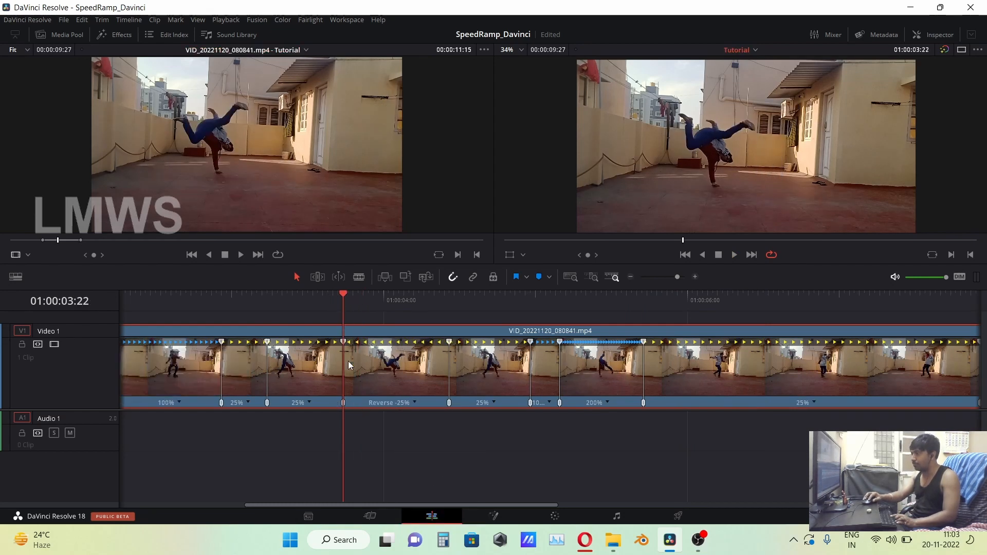
pyautogui.press('space')
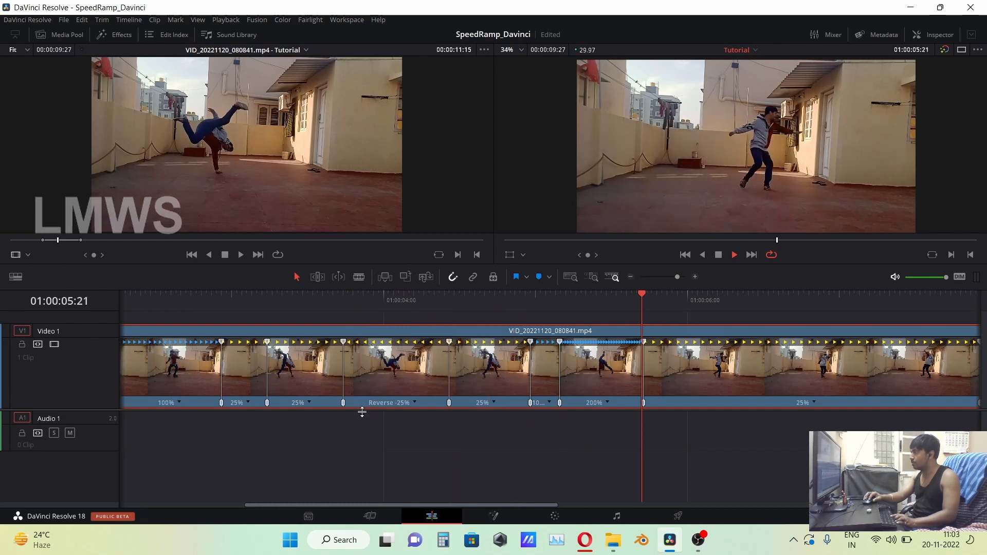
# Step: Play the speed-ramped clip from near its beginning with the whole clip fitted in the timeline view
pyautogui.click(210, 301)
pyautogui.hscroll(-5, 207, 304)
pyautogui.click(323, 303)
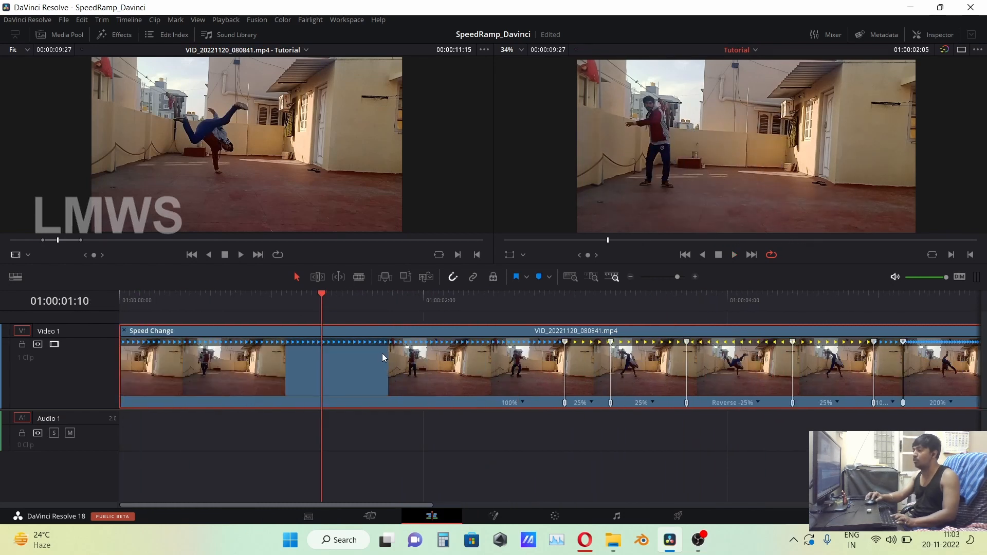
pyautogui.click(140, 305)
pyautogui.moveTo(664, 279); pyautogui.dragTo(674, 280)
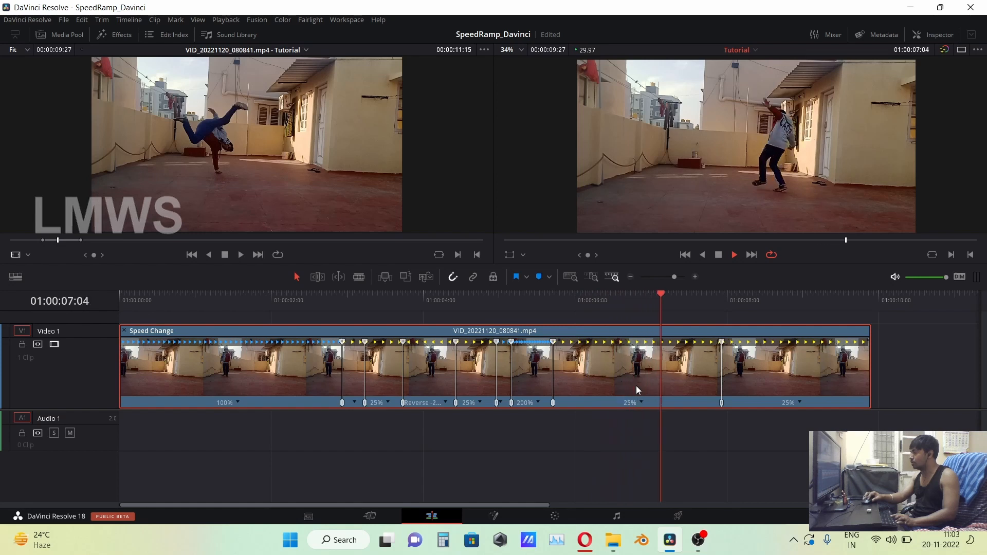
pyautogui.press('space')
# Step: Move the speed point ending the 200% segment to 01:00:06:15, slowing the segment to 82%, and play through it
pyautogui.moveTo(570, 306); pyautogui.dragTo(612, 311)
pyautogui.moveTo(555, 344); pyautogui.dragTo(615, 355)
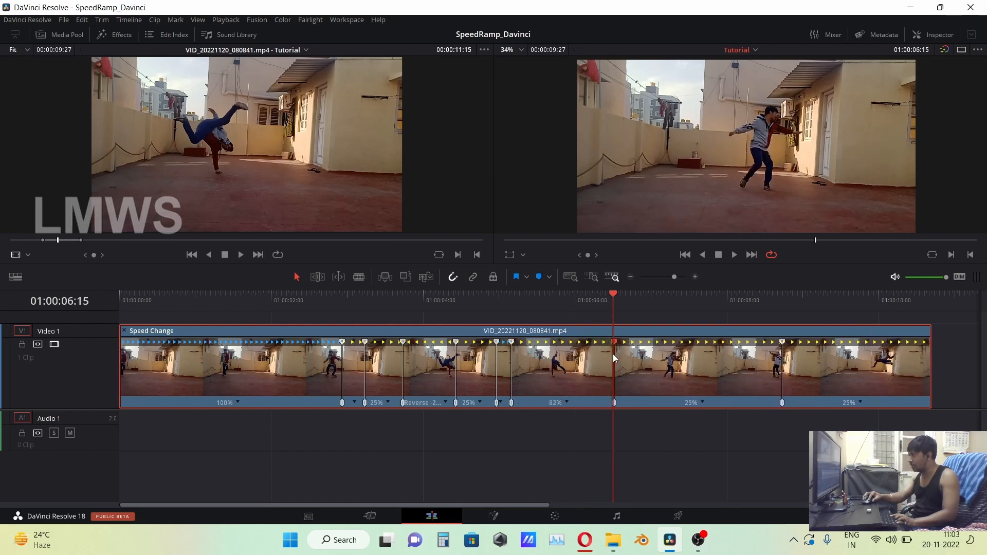
pyautogui.click(523, 298)
pyautogui.press('space')
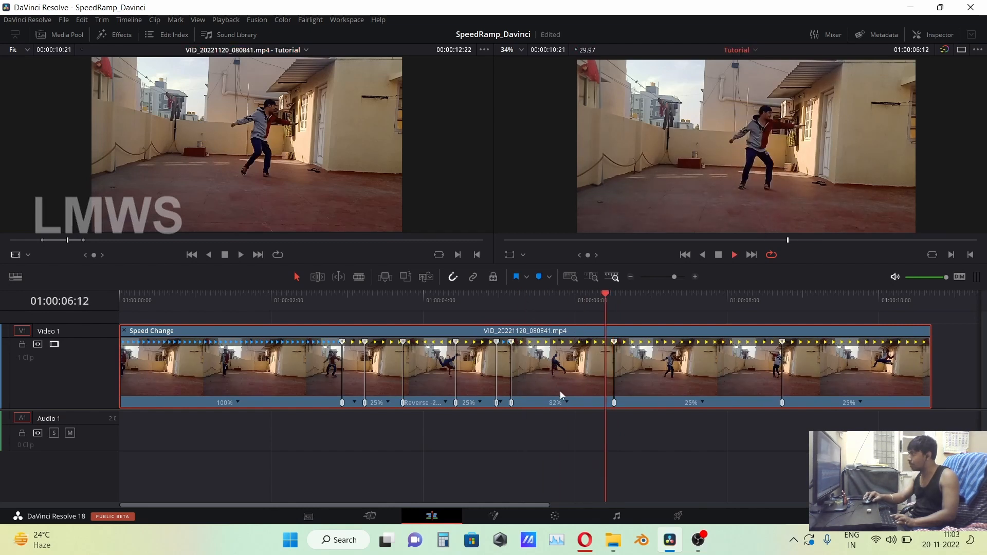
# Step: Move the speed point ending the 82% segment earlier in two stages, to 125% and 189%, playing the segment around each change
pyautogui.click(529, 301)
pyautogui.press('space')
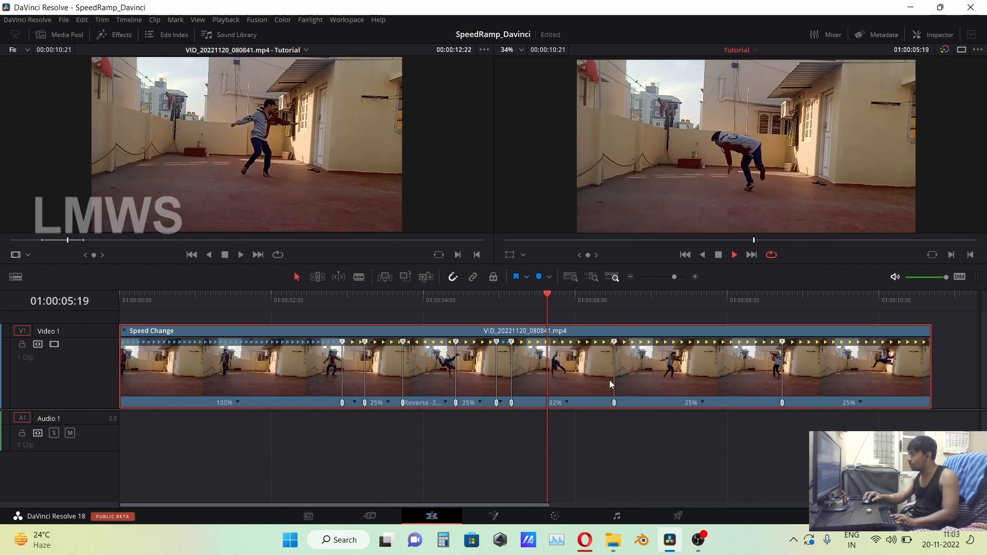
pyautogui.press('space')
pyautogui.moveTo(614, 342); pyautogui.dragTo(579, 344)
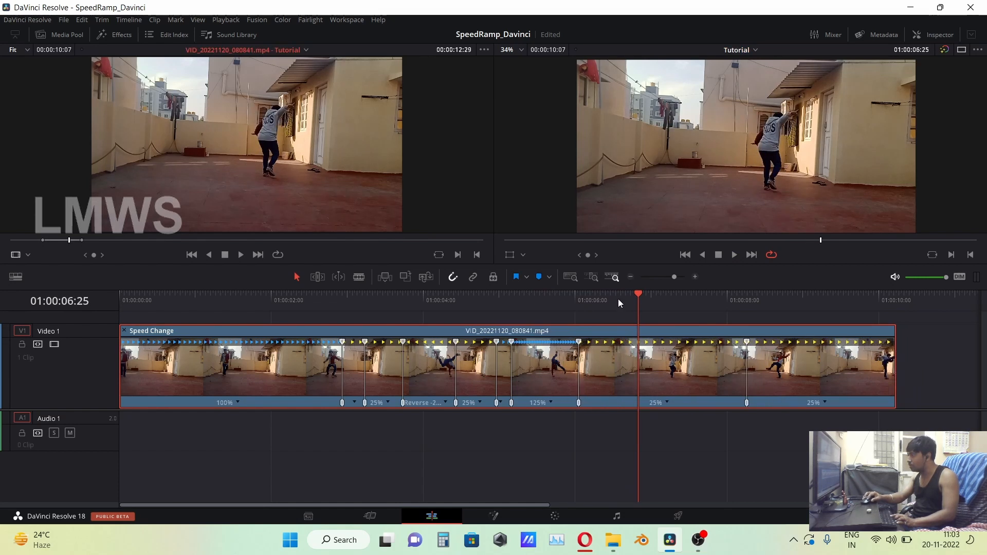
pyautogui.click(536, 303)
pyautogui.press('space')
pyautogui.click(501, 298)
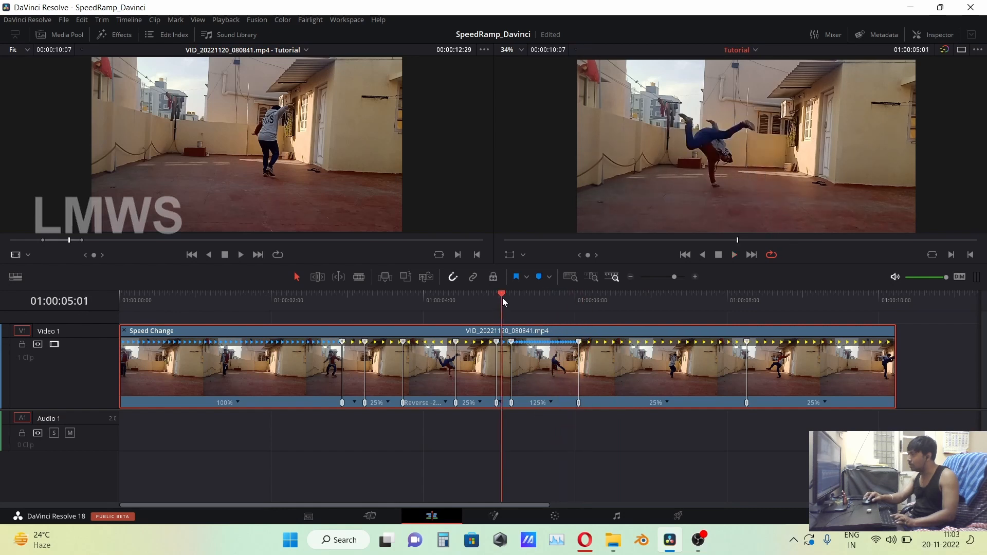
pyautogui.press('space')
pyautogui.moveTo(579, 344); pyautogui.dragTo(555, 345)
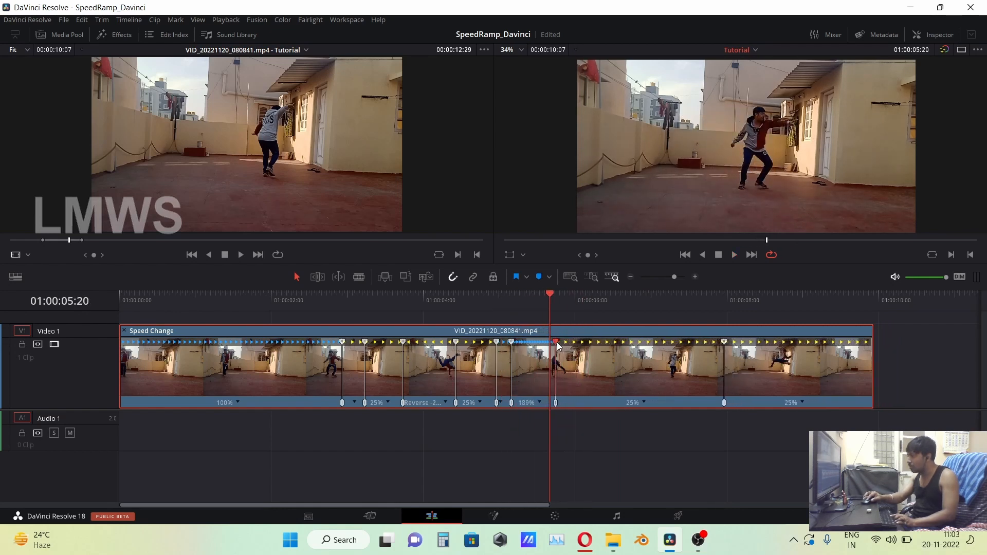
pyautogui.click(489, 304)
pyautogui.press('space')
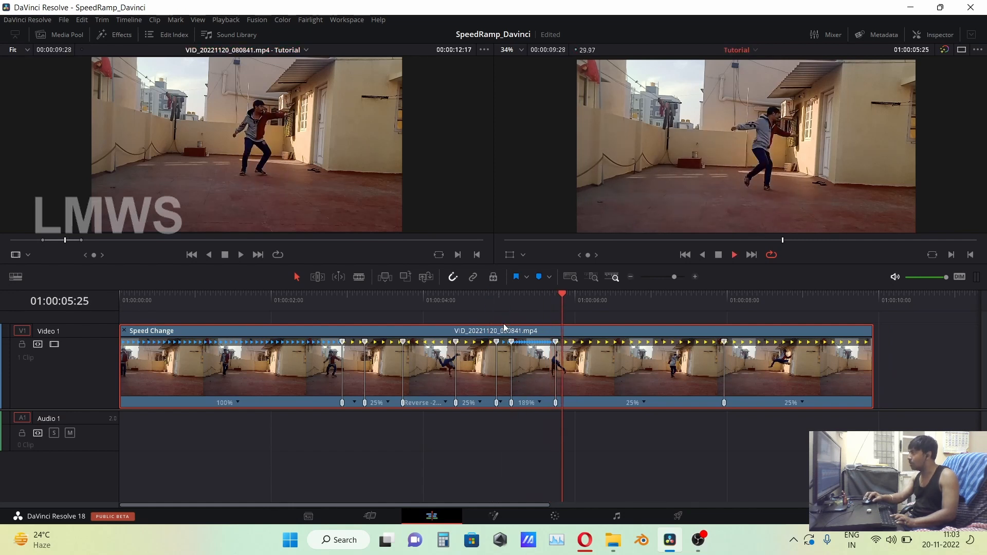
# Step: Add a speed point at 01:00:06:23 in the 25% segment that follows the 189% segment
pyautogui.rightClick(644, 403)
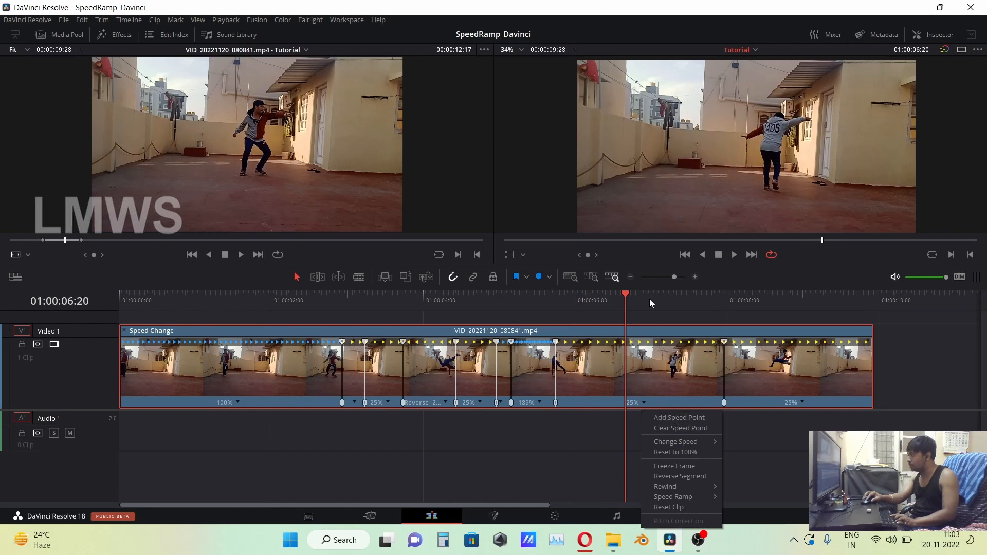
pyautogui.moveTo(628, 297); pyautogui.dragTo(634, 299)
pyautogui.rightClick(645, 403)
pyautogui.click(683, 418)
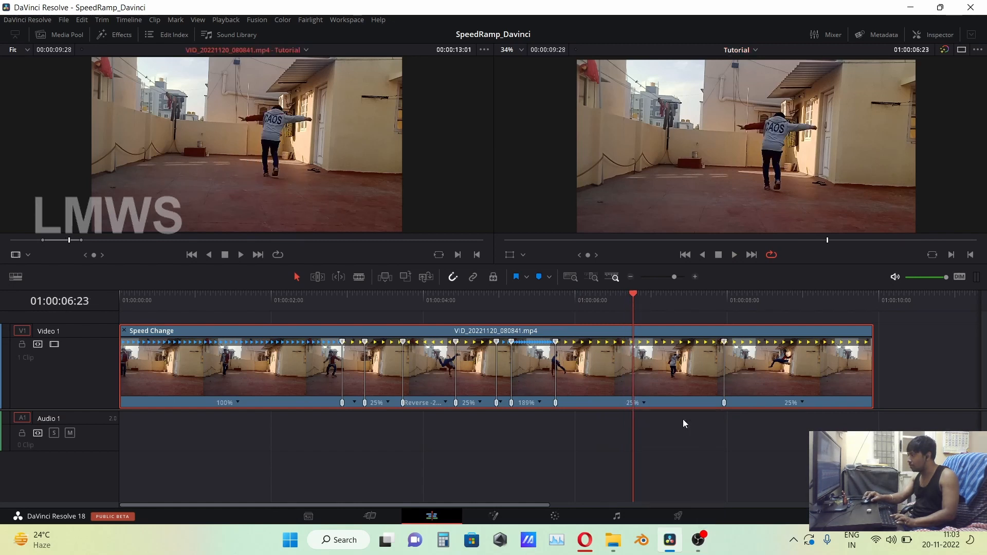
# Step: Apply a faster preset speed to the 25% segment ending at 01:00:06:23 and play through the change
pyautogui.click(599, 403)
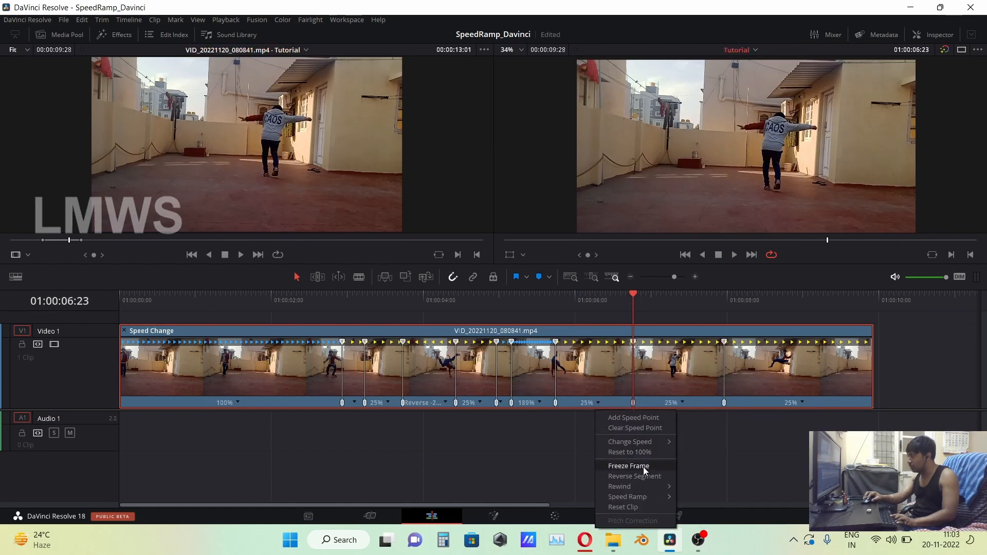
pyautogui.moveTo(663, 445)
pyautogui.click(697, 510)
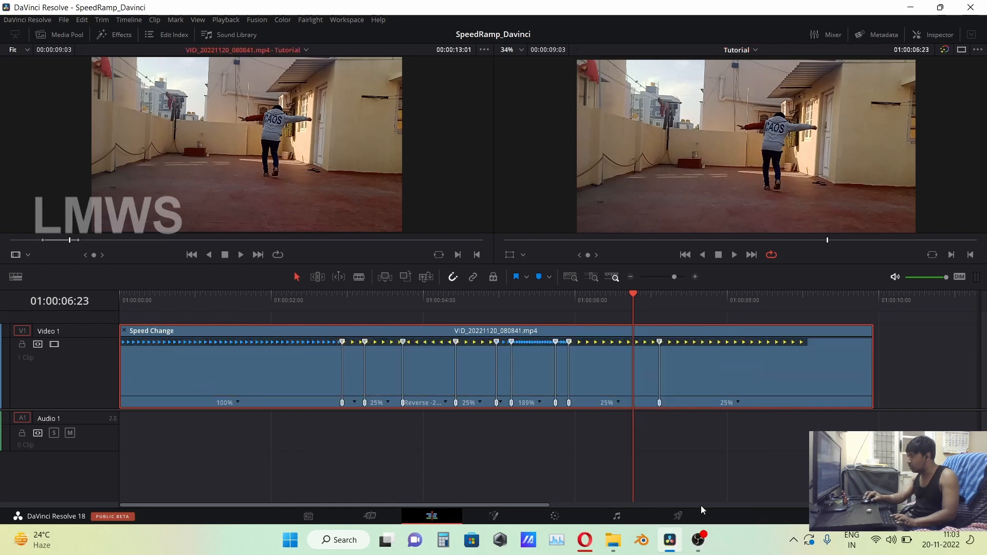
pyautogui.click(504, 311)
pyautogui.press('space')
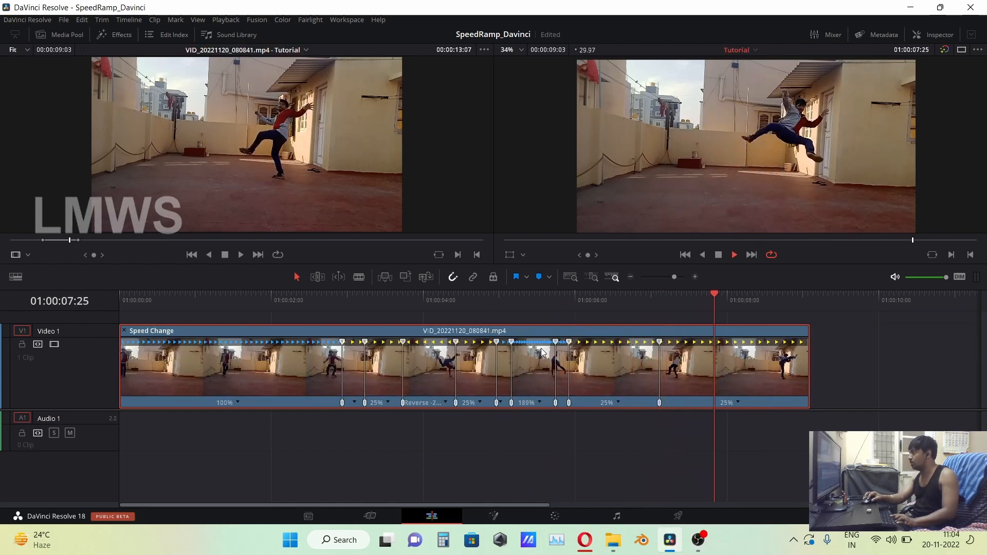
# Step: Add a speed point at 01:00:08:11 in the last 25% segment and play through the kick there
pyautogui.click(737, 403)
pyautogui.click(744, 414)
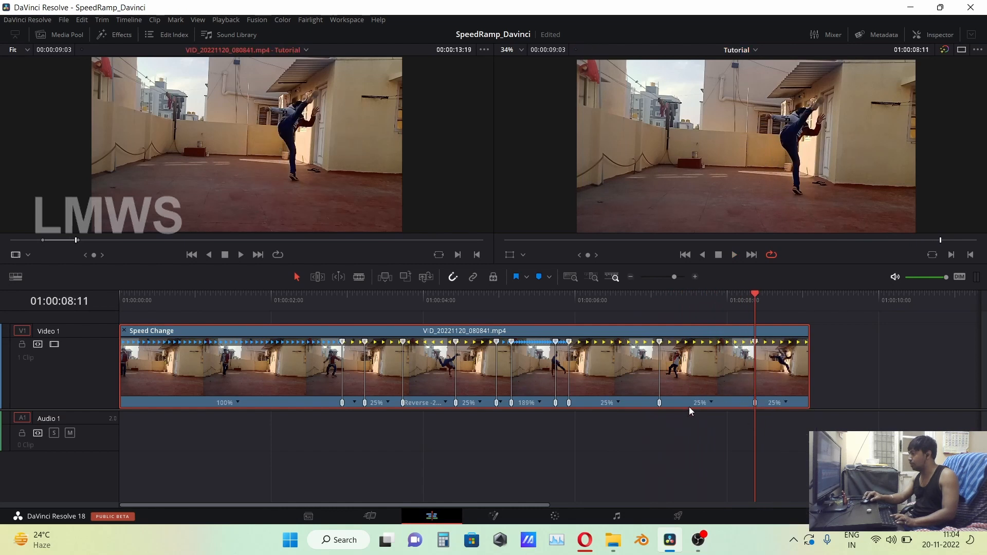
pyautogui.click(714, 401)
pyautogui.click(695, 400)
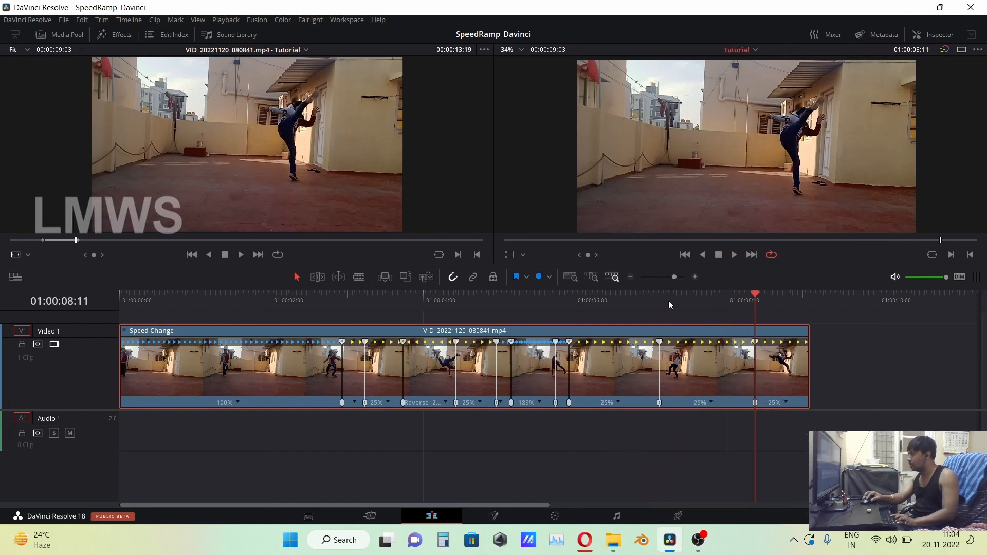
pyautogui.click(655, 303)
pyautogui.press('space')
pyautogui.press('space')
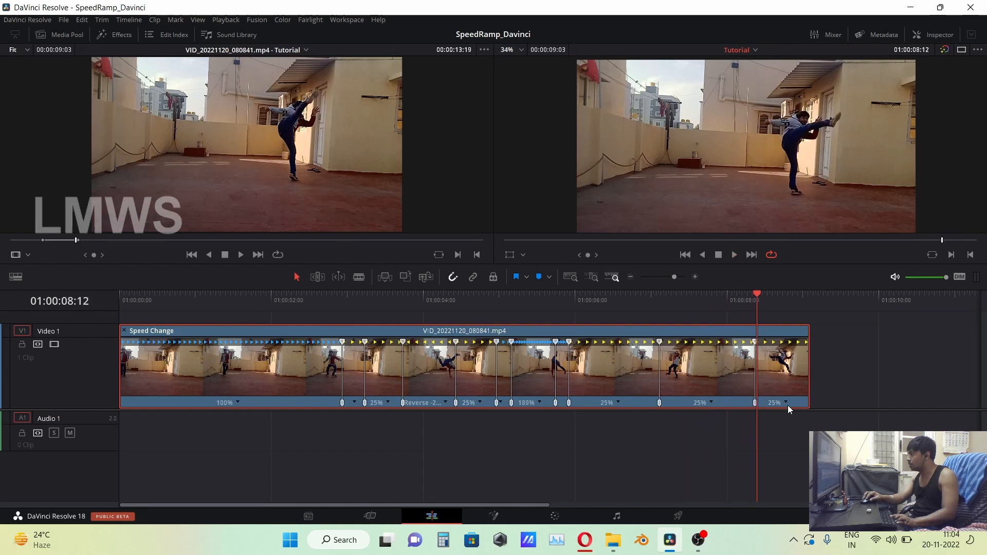
# Step: Add another speed point at 01:00:08:23 in the final 25% segment
pyautogui.click(786, 402)
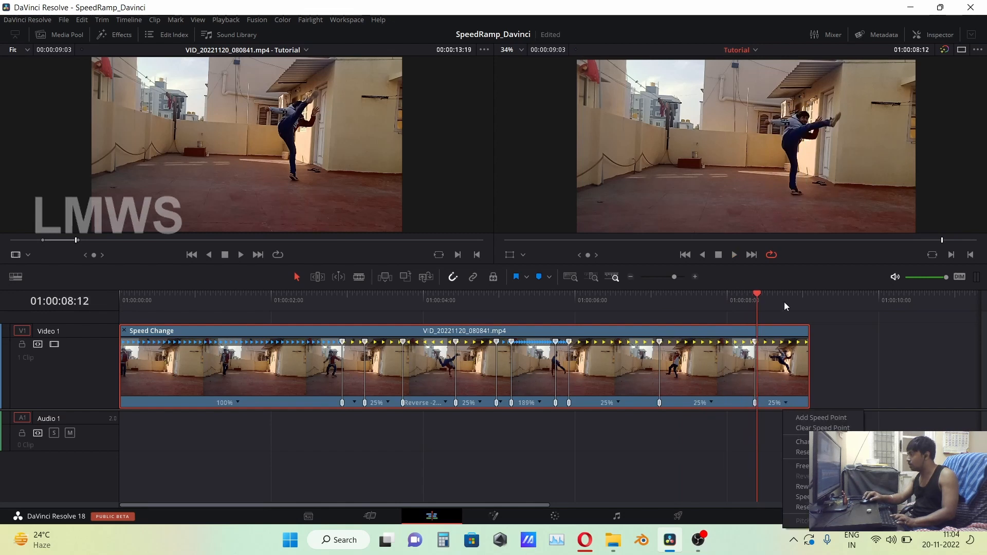
pyautogui.click(784, 301)
pyautogui.click(787, 402)
pyautogui.click(791, 416)
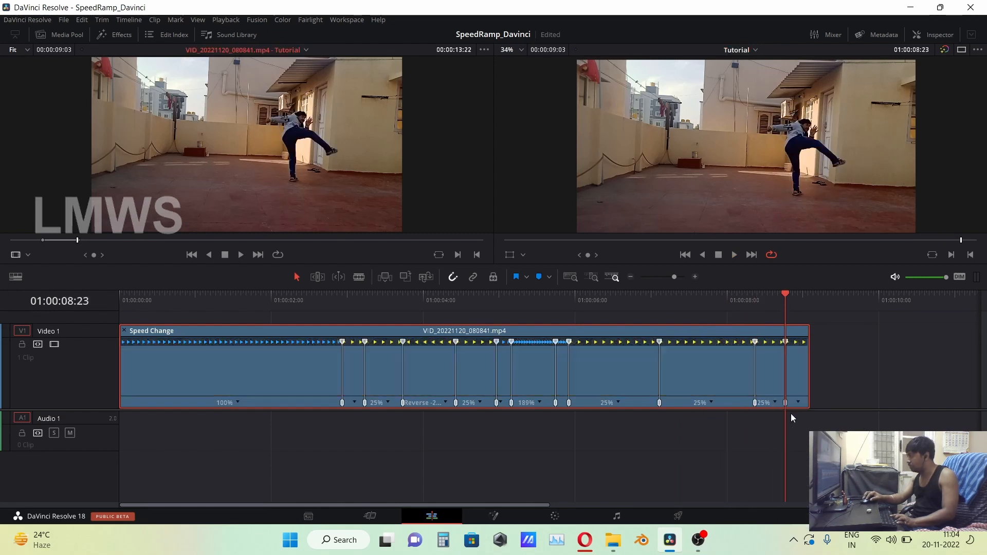
# Step: Apply a faster preset speed to the segment between 01:00:08:11 and 01:00:08:23 and play the result
pyautogui.click(777, 403)
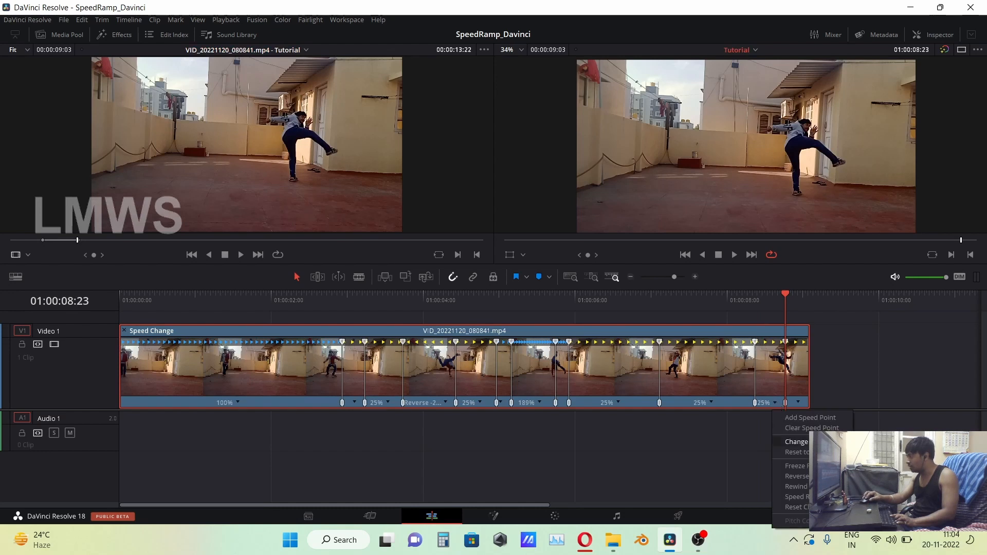
pyautogui.moveTo(813, 443)
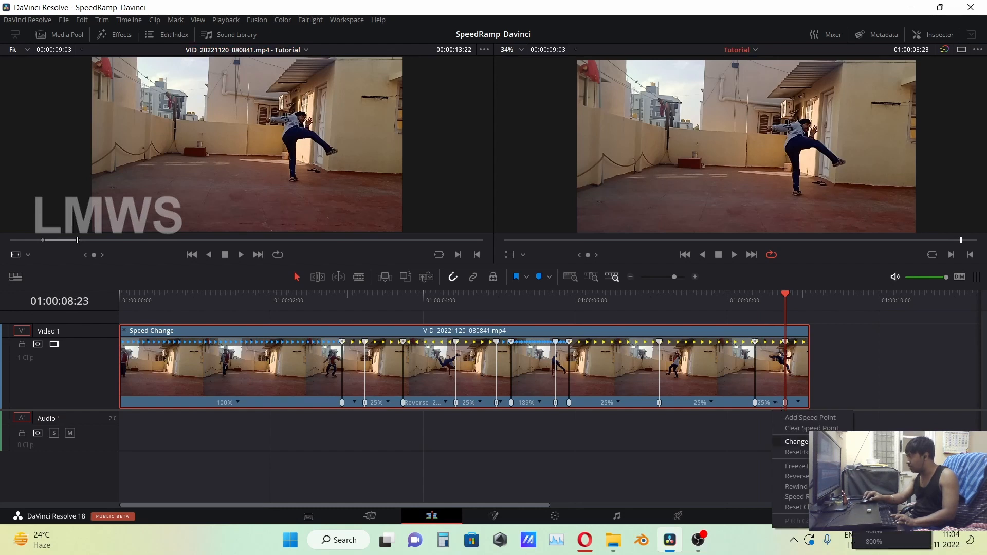
pyautogui.click(874, 510)
pyautogui.click(652, 301)
pyautogui.press('space')
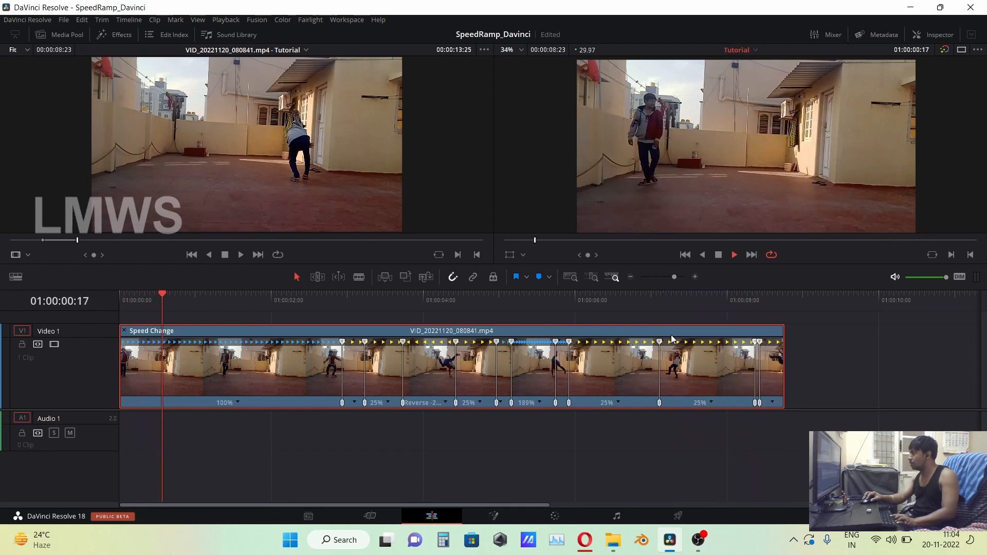
# Step: Extend the clip's end to a duration of 00:00:09:15 and further to 00:00:10:20, playing the added footage
pyautogui.press('space')
pyautogui.moveTo(783, 366); pyautogui.dragTo(839, 367)
pyautogui.press('space')
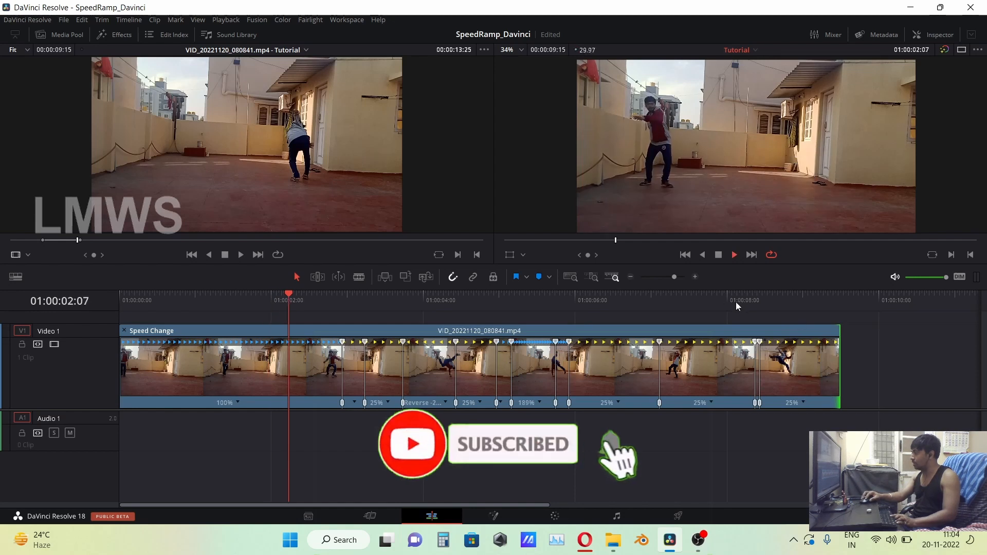
pyautogui.click(728, 299)
pyautogui.press('space')
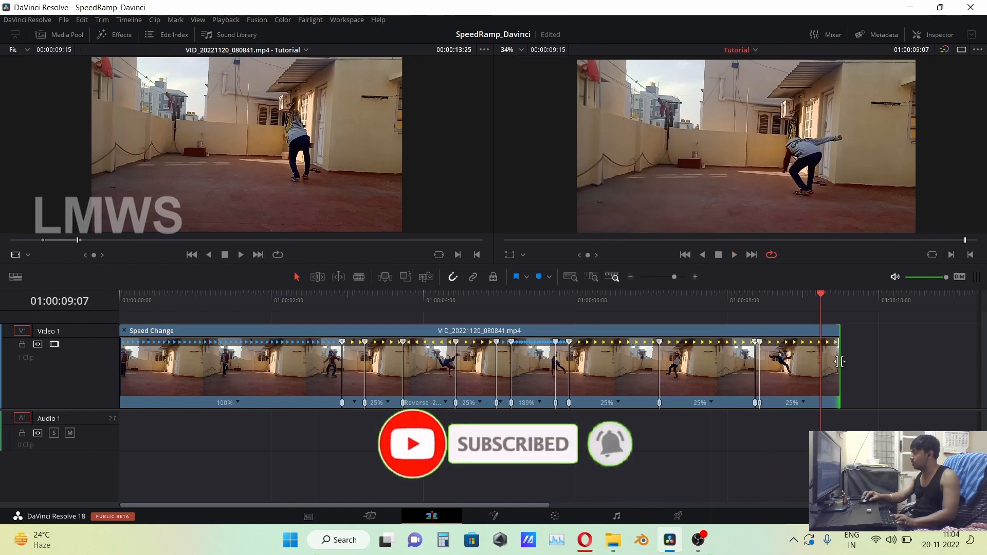
pyautogui.moveTo(841, 359); pyautogui.dragTo(930, 359)
pyautogui.press('space')
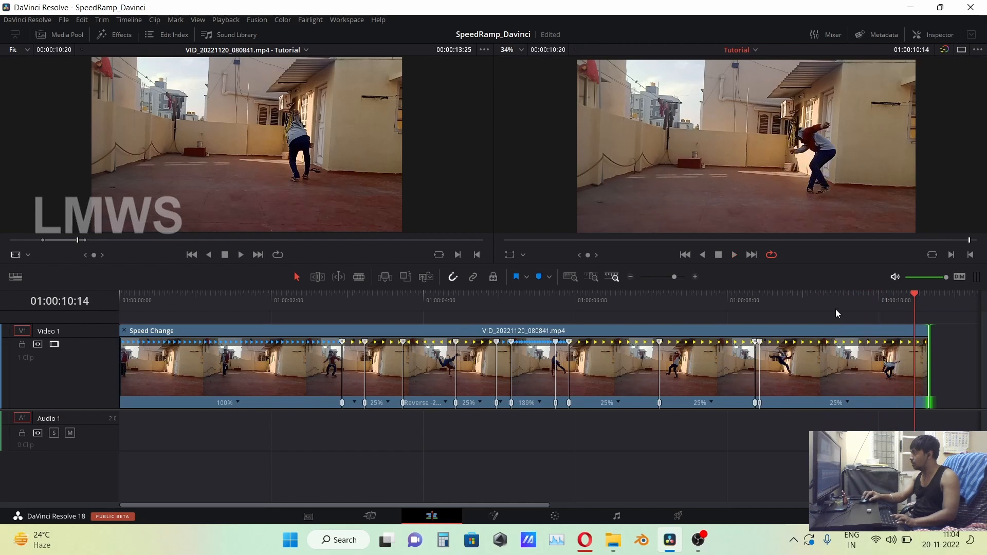
# Step: Set the speed of the clip's final 25% segment to 100%
pyautogui.click(845, 300)
pyautogui.click(846, 403)
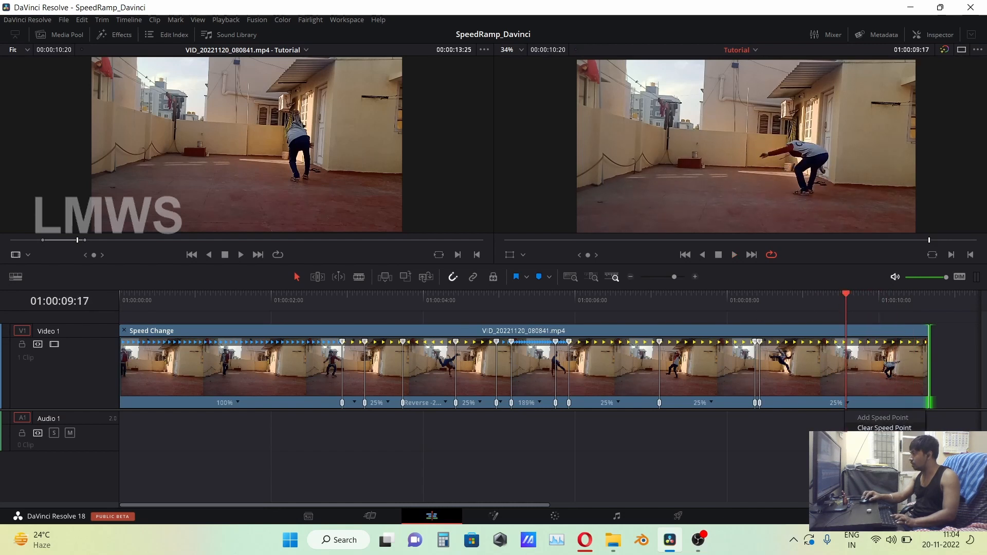
pyautogui.click(880, 443)
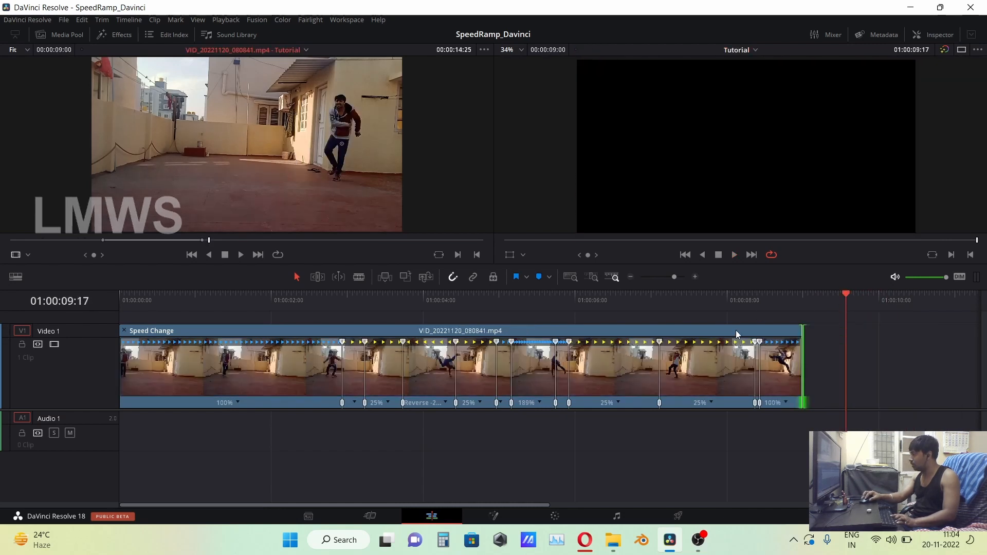
pyautogui.hotkey('ctrl', 'z')
pyautogui.click(848, 403)
pyautogui.moveTo(874, 440)
pyautogui.click(794, 489)
# Step: Extend the clip's end to a duration of 00:00:09:23 and play the ending before and after the change
pyautogui.click(737, 302)
pyautogui.press('space')
pyautogui.press('space')
pyautogui.moveTo(799, 378); pyautogui.dragTo(861, 381)
pyautogui.click(757, 303)
pyautogui.press('space')
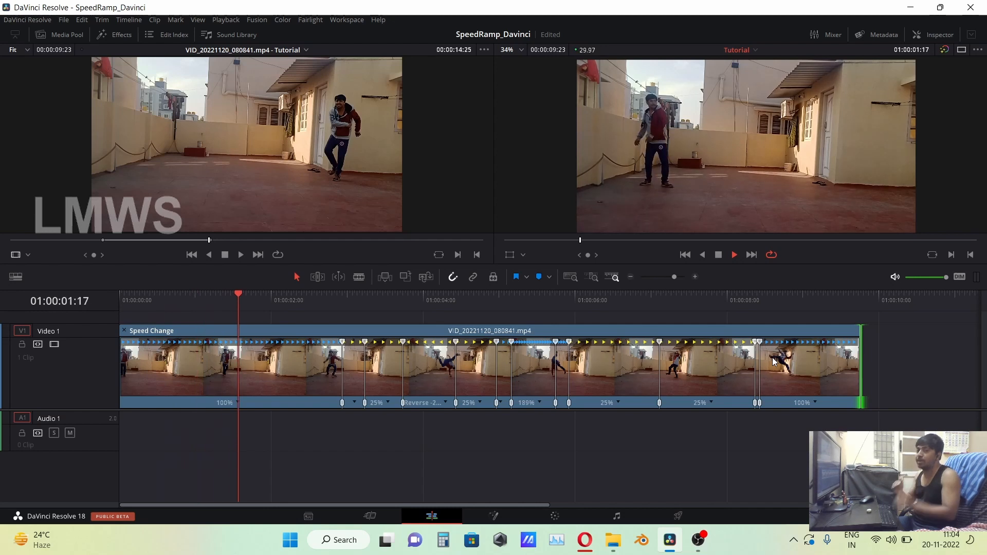
pyautogui.press('space')
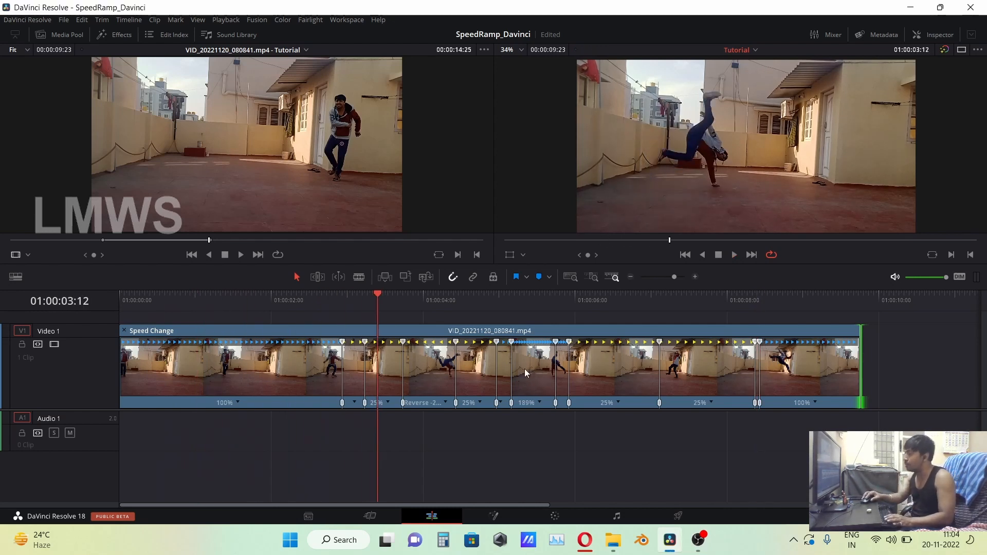
# Step: Show the clip's Retime Curve and enlarge both its graph and the timeline area
pyautogui.rightClick(532, 365)
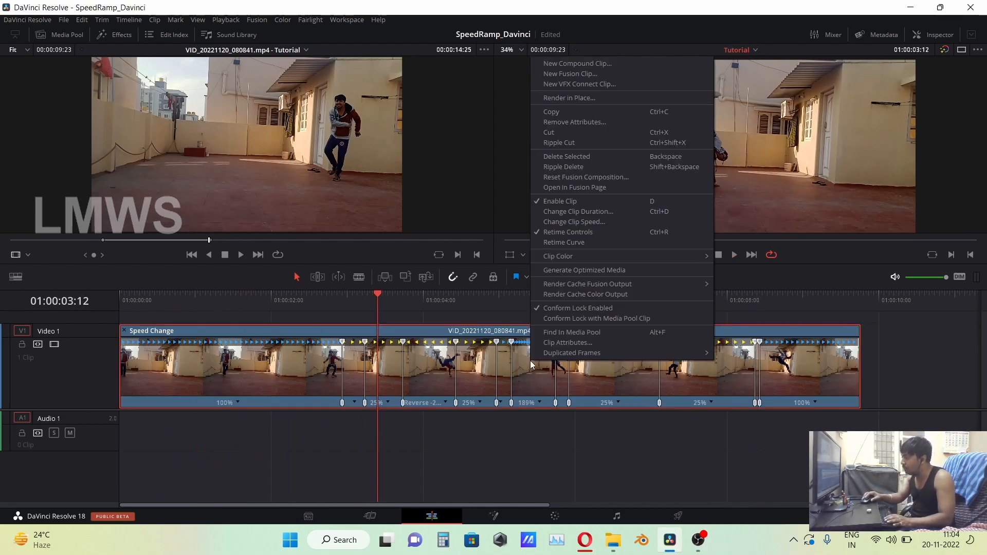
pyautogui.click(573, 241)
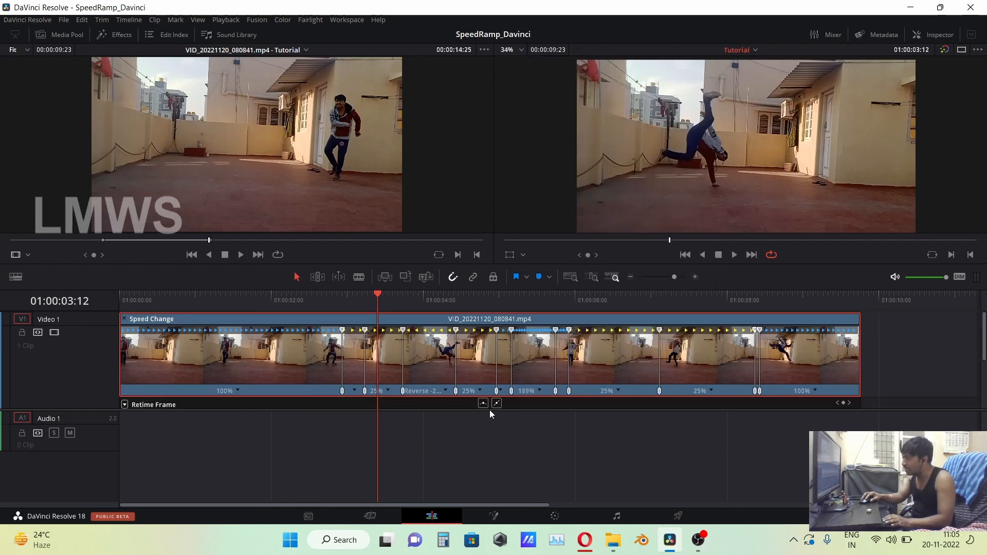
pyautogui.moveTo(518, 409); pyautogui.dragTo(509, 502)
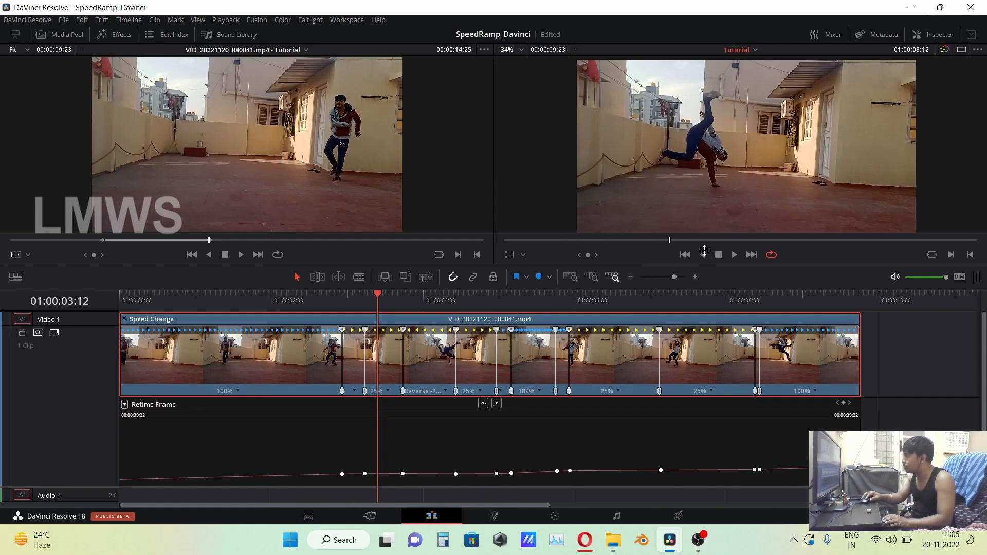
pyautogui.moveTo(705, 263); pyautogui.dragTo(704, 217)
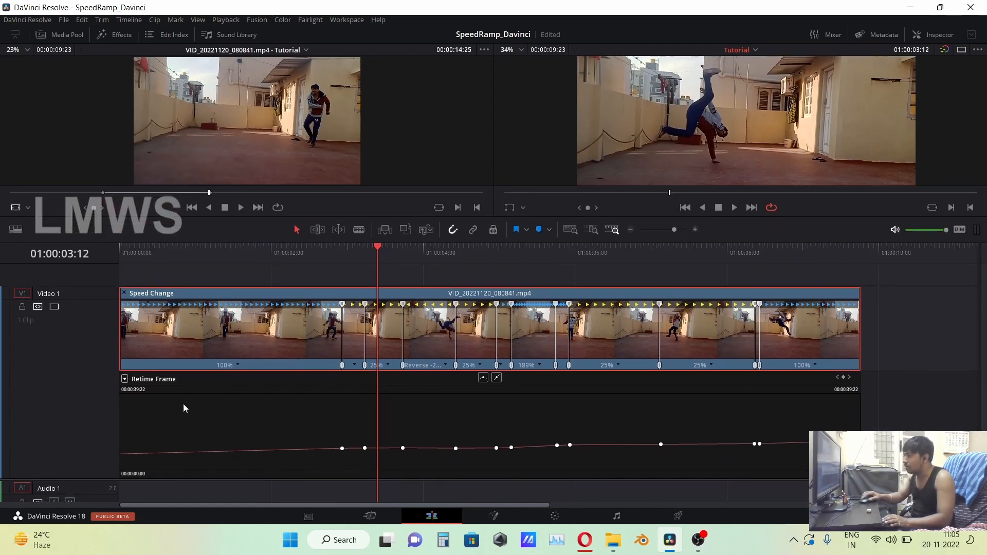
# Step: Play the handstand segments from 01:00:02:27 with the Retime Frame curve shown, and again with the timeline zoomed in
pyautogui.click(340, 253)
pyautogui.press('space')
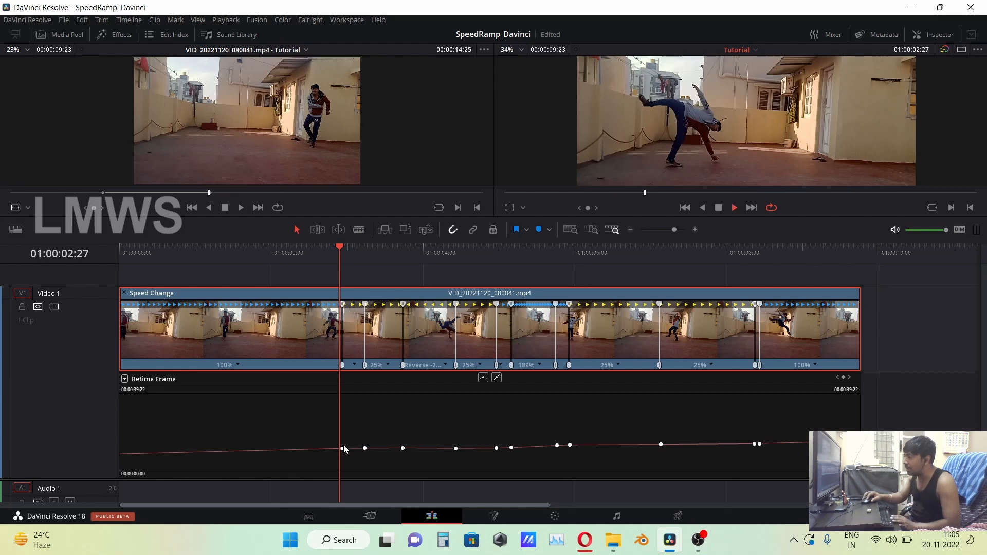
pyautogui.press('space')
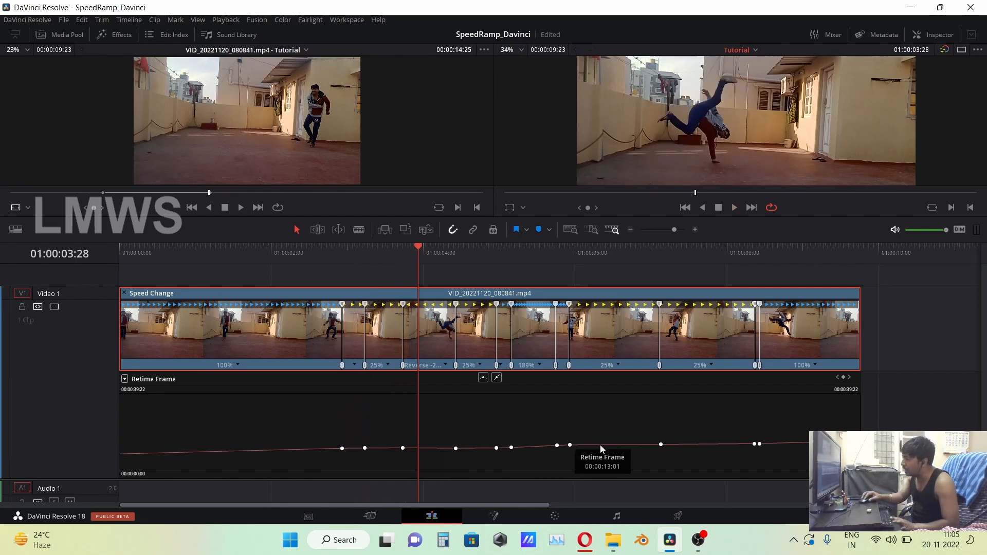
pyautogui.moveTo(671, 229); pyautogui.dragTo(680, 227)
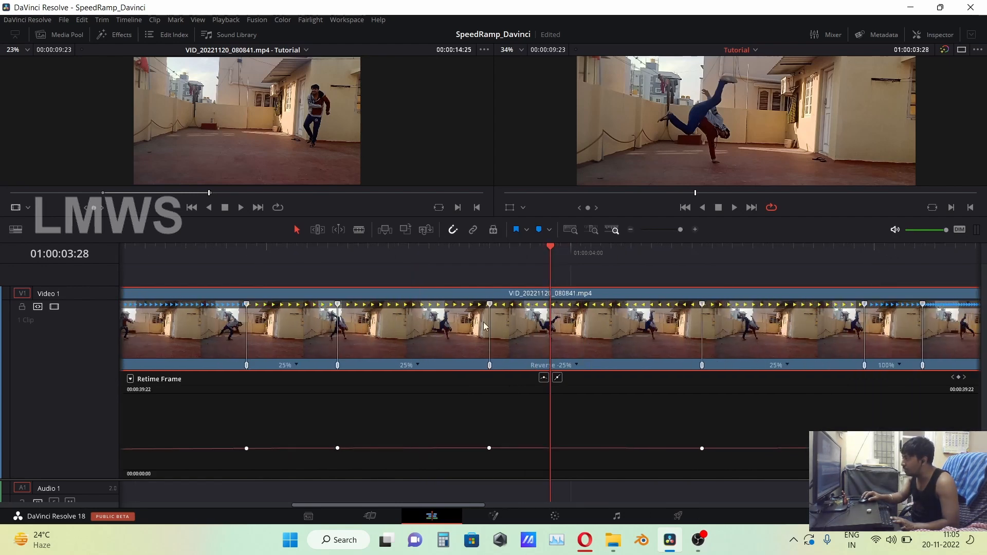
pyautogui.press('space')
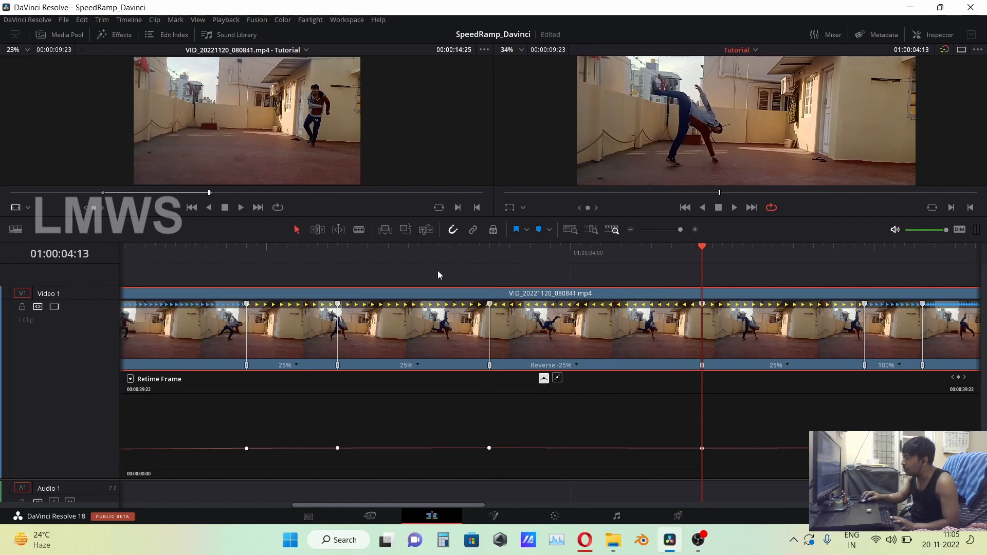
pyautogui.click(307, 249)
pyautogui.press('space')
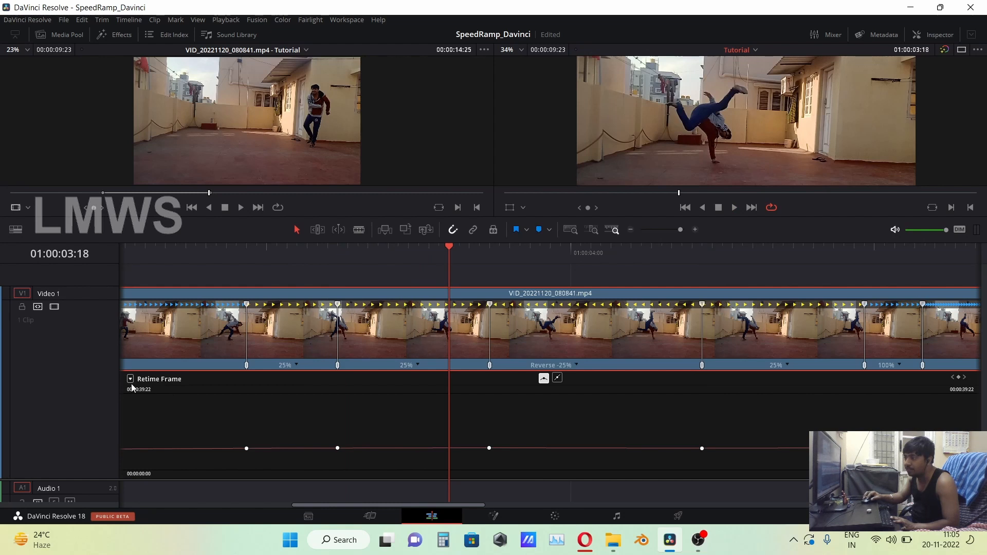
# Step: Show the clip's Retime Speed curve instead of the Retime Frame curve and play the handstand segments
pyautogui.click(130, 379)
pyautogui.click(134, 532)
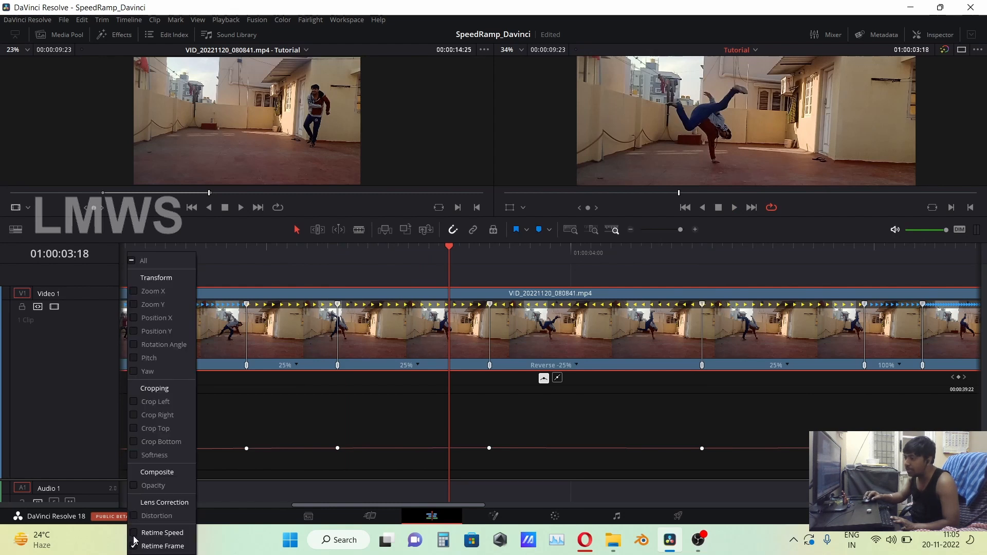
pyautogui.click(133, 547)
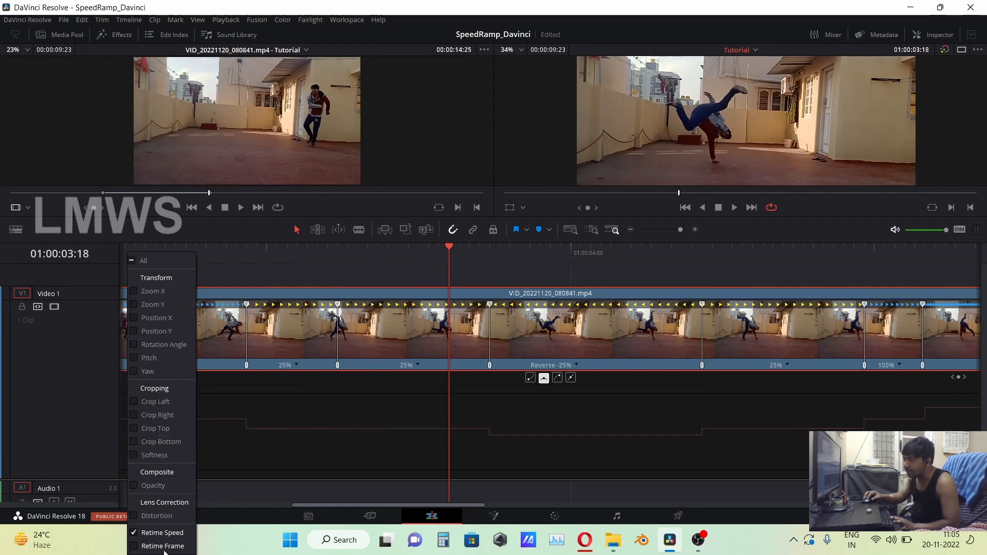
pyautogui.moveTo(440, 252); pyautogui.dragTo(219, 248)
pyautogui.press('space')
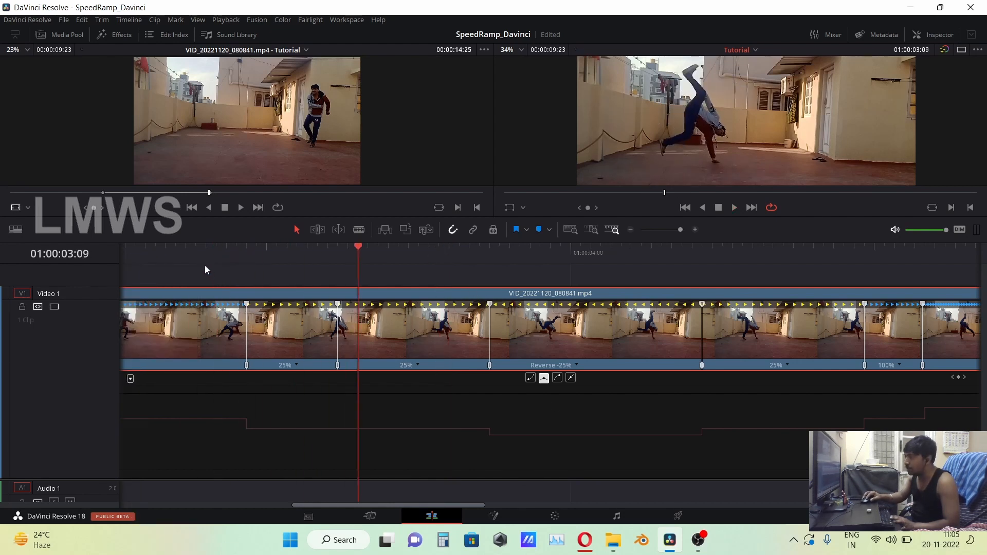
pyautogui.click(145, 247)
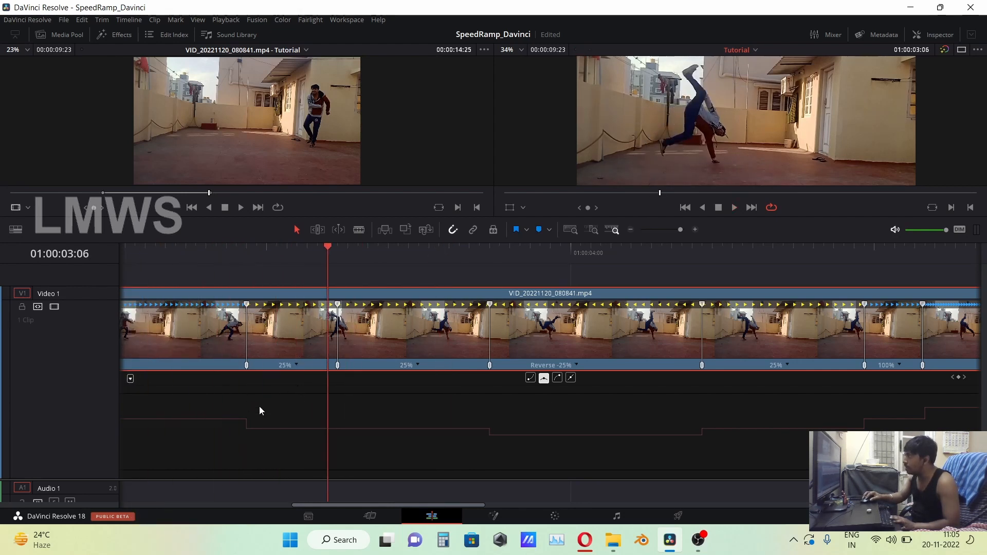
# Step: Smooth the Retime Speed keyframe at 01:00:02:28 between the 100% and 25% segments, lengthen its curve handles and play the transition
pyautogui.moveTo(234, 422)
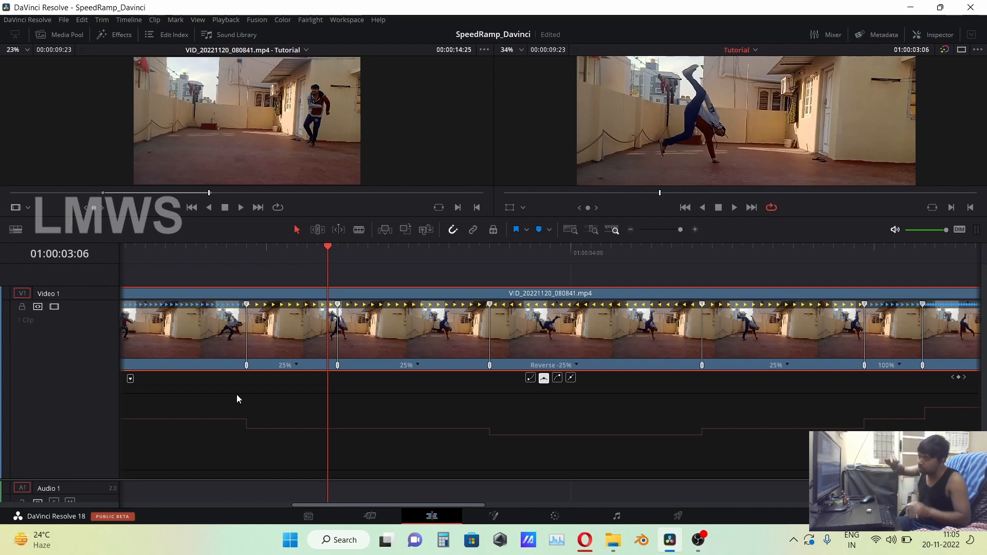
pyautogui.click(236, 421)
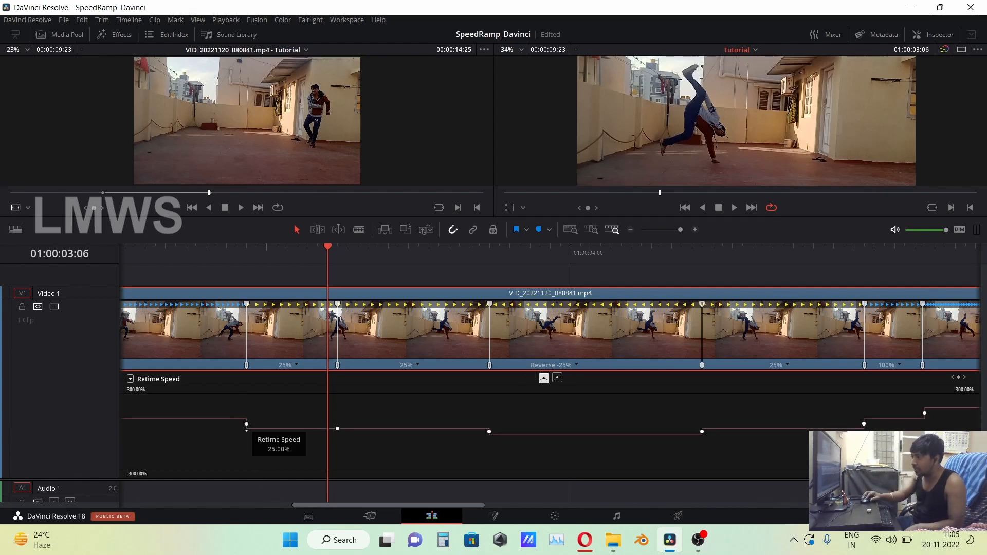
pyautogui.click(240, 255)
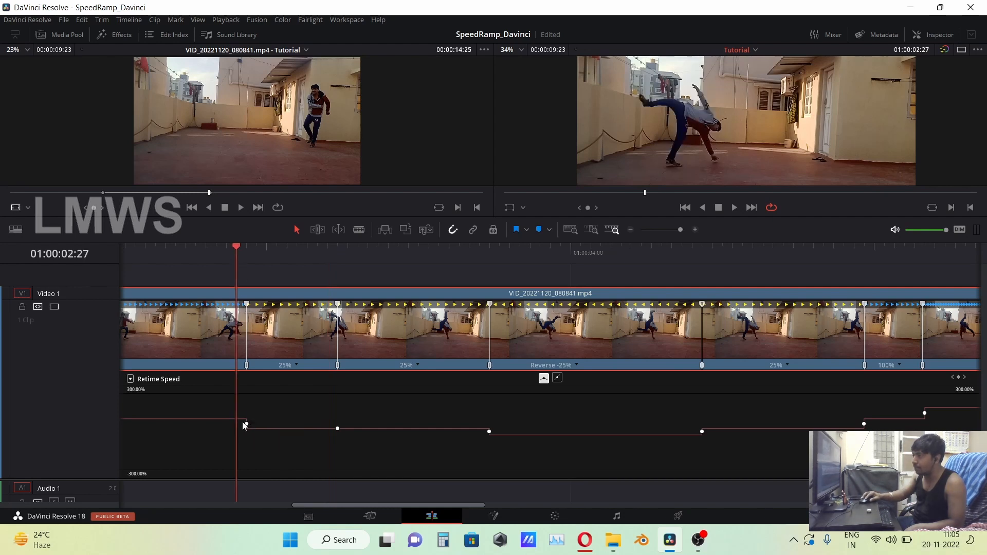
pyautogui.click(243, 249)
pyautogui.moveTo(247, 425)
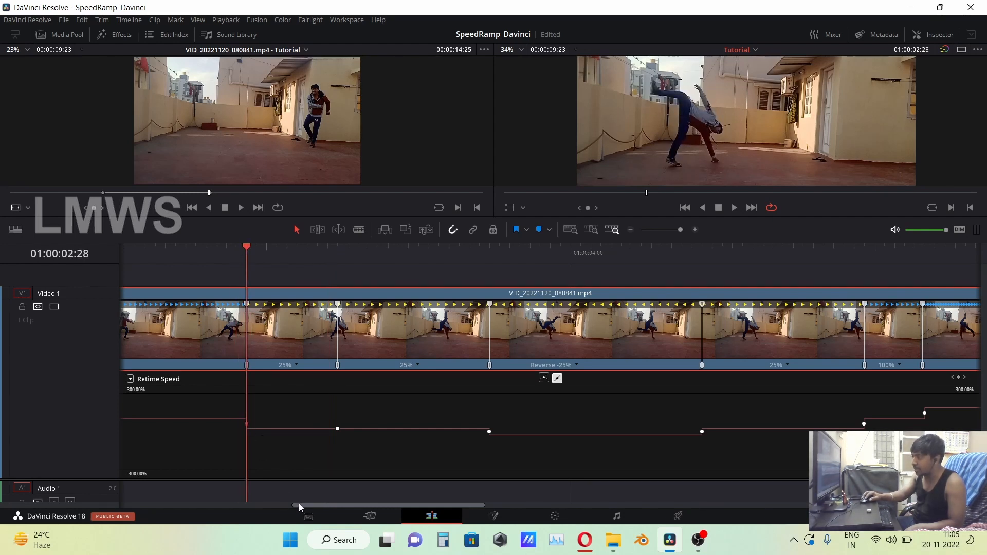
pyautogui.click(543, 379)
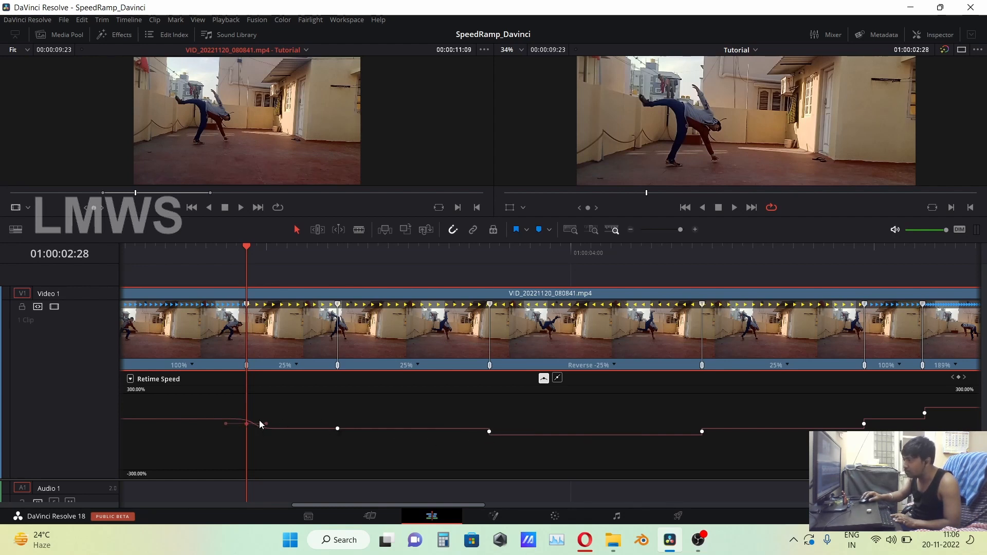
pyautogui.moveTo(267, 423); pyautogui.dragTo(309, 421)
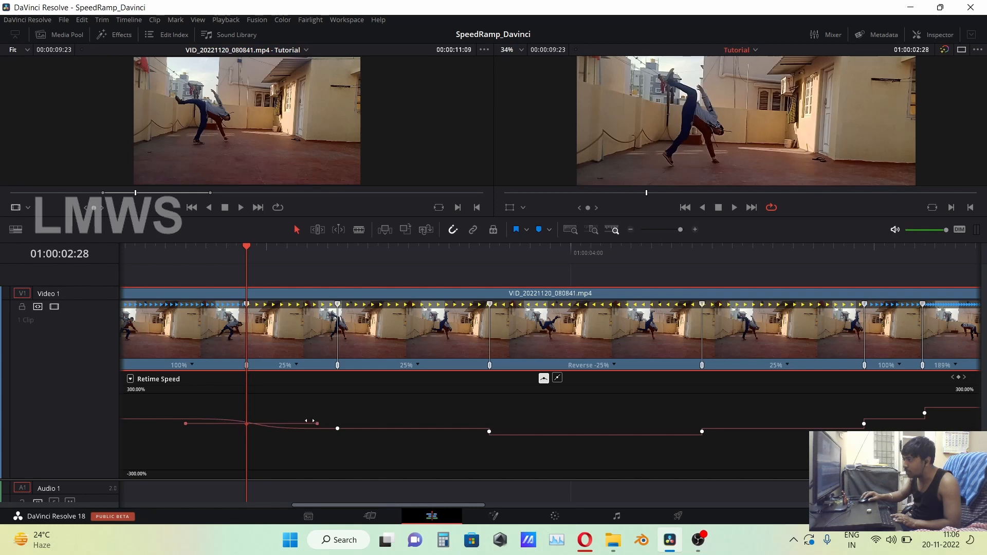
pyautogui.click(166, 256)
pyautogui.press('space')
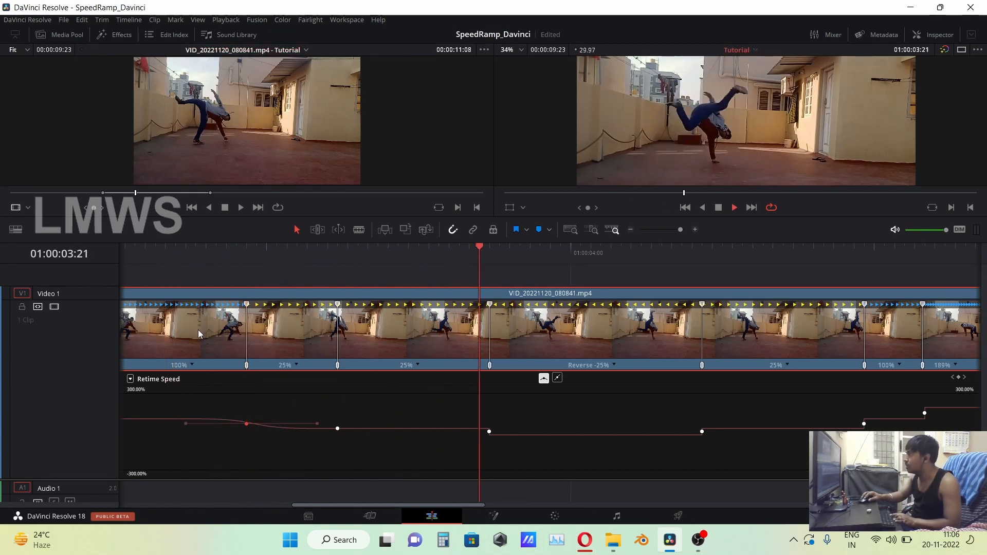
pyautogui.press('space')
# Step: Shorten the curve handles at the 100% to 25% speed change, play the sharper transition and save the project
pyautogui.moveTo(317, 423); pyautogui.dragTo(252, 419)
pyautogui.click(229, 248)
pyautogui.press('space')
pyautogui.press('space')
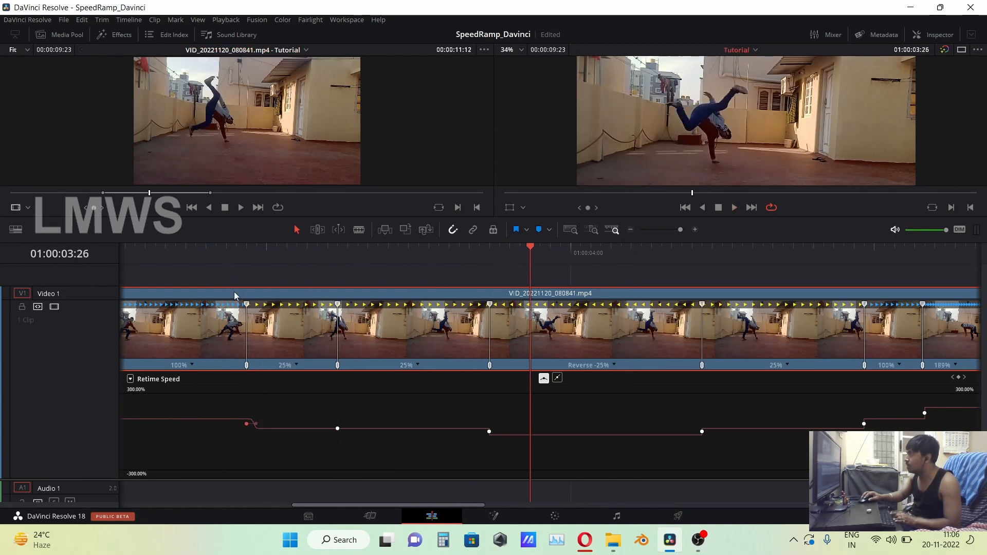
pyautogui.hotkey('ctrl', 's')
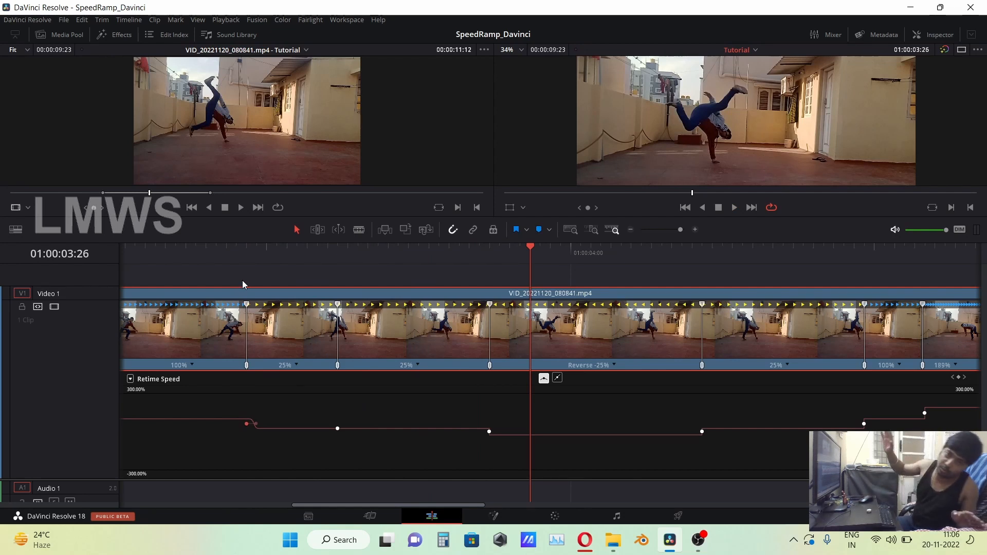
# Step: Lengthen the curve handles on both sides of the 100% to 25% speed change and play the gradual slowdown
pyautogui.moveTo(248, 424); pyautogui.dragTo(185, 424)
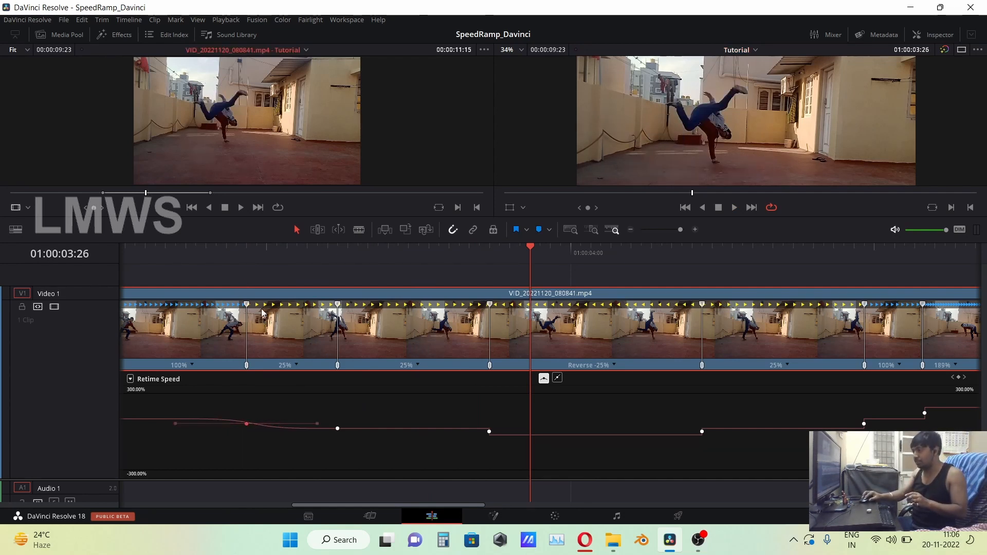
pyautogui.click(186, 260)
pyautogui.press('space')
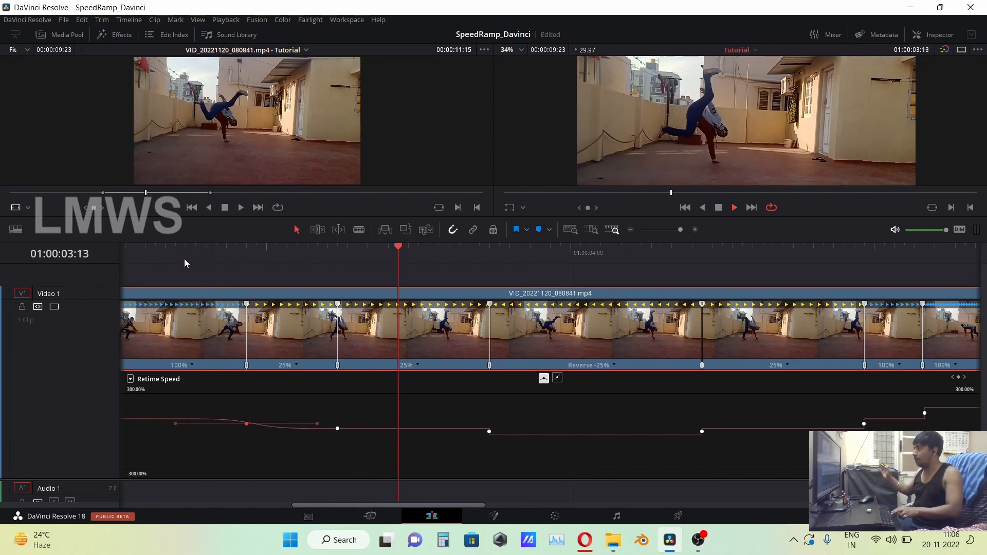
pyautogui.press('space')
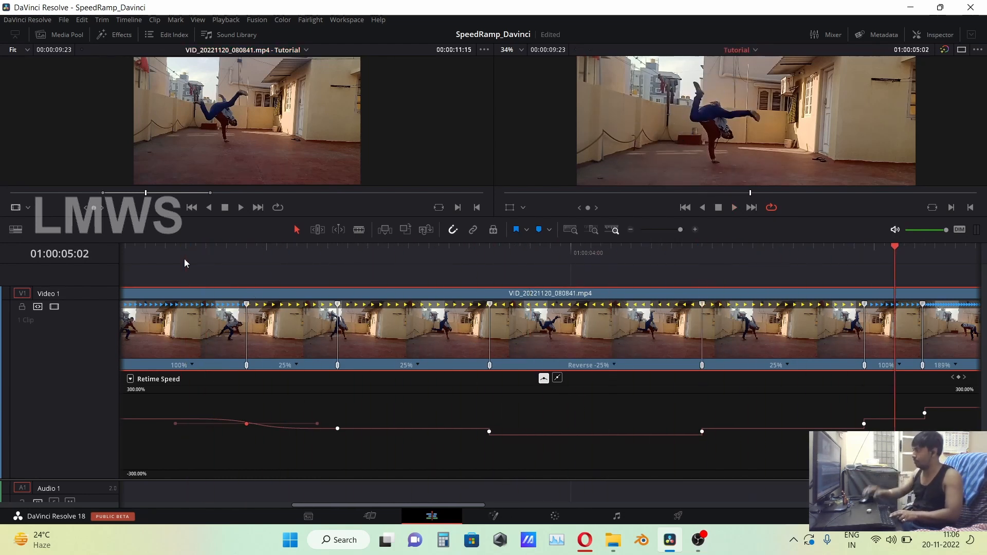
# Step: Smooth the keyframe between the 25% and Reverse -25% segments and play across the transition
pyautogui.click(488, 431)
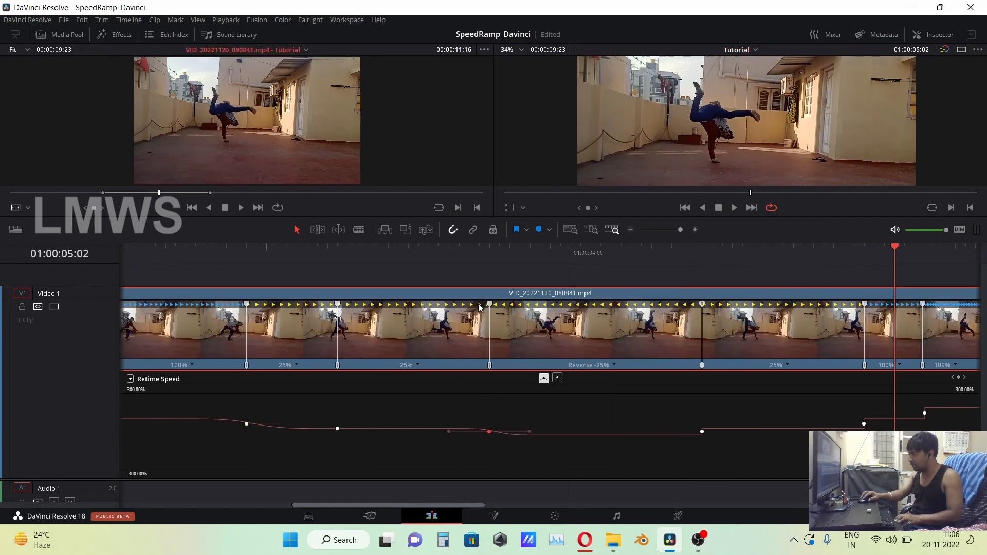
pyautogui.click(434, 258)
pyautogui.press('space')
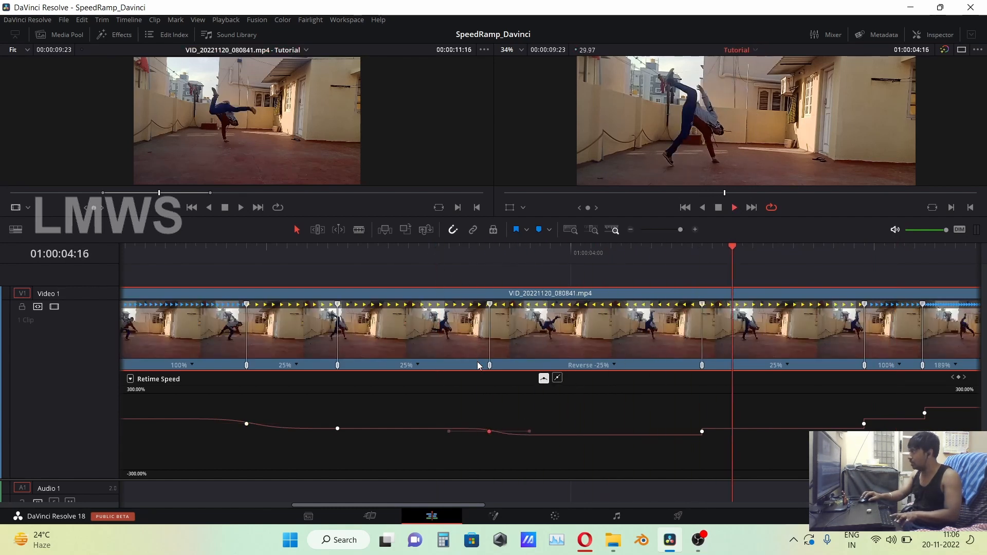
# Step: Smooth the keyframe after the Reverse -25% segment, raise the following segment's speed to about 28% and play the transition
pyautogui.click(702, 432)
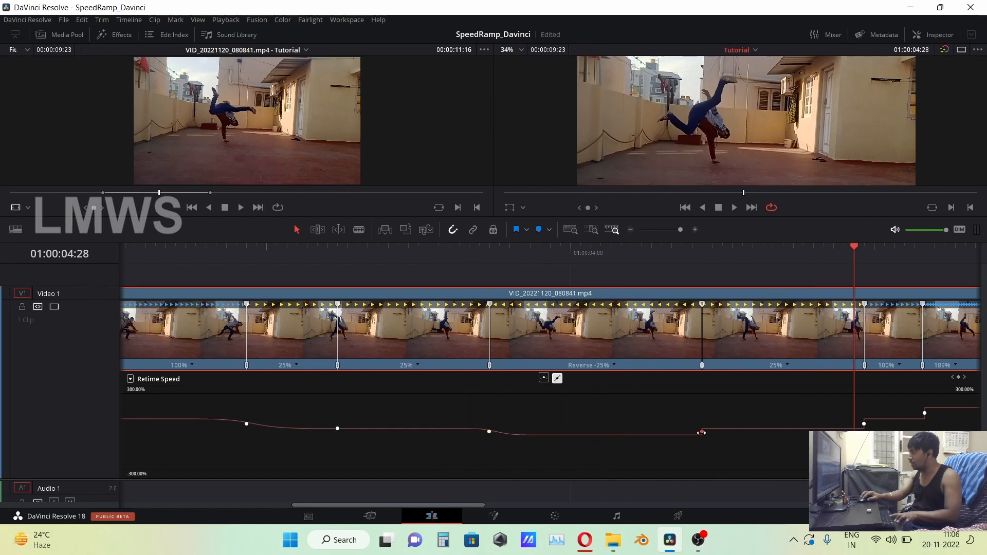
pyautogui.click(543, 379)
pyautogui.moveTo(742, 432)
pyautogui.mouseDown()
pyautogui.moveTo(759, 431)
pyautogui.moveTo(725, 430)
pyautogui.moveTo(762, 432)
pyautogui.moveTo(750, 432)
pyautogui.mouseUp()
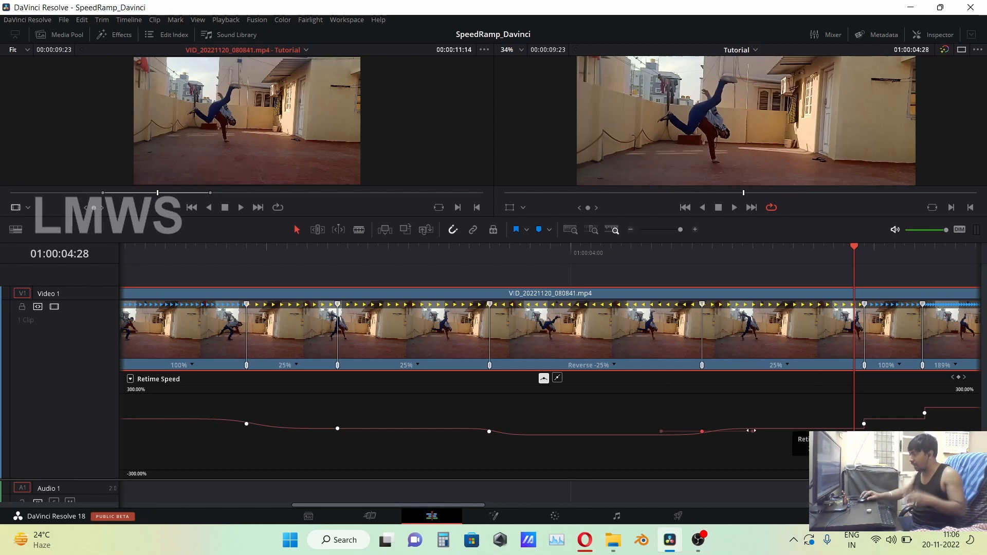
pyautogui.click(753, 431)
pyautogui.moveTo(754, 431); pyautogui.dragTo(713, 431)
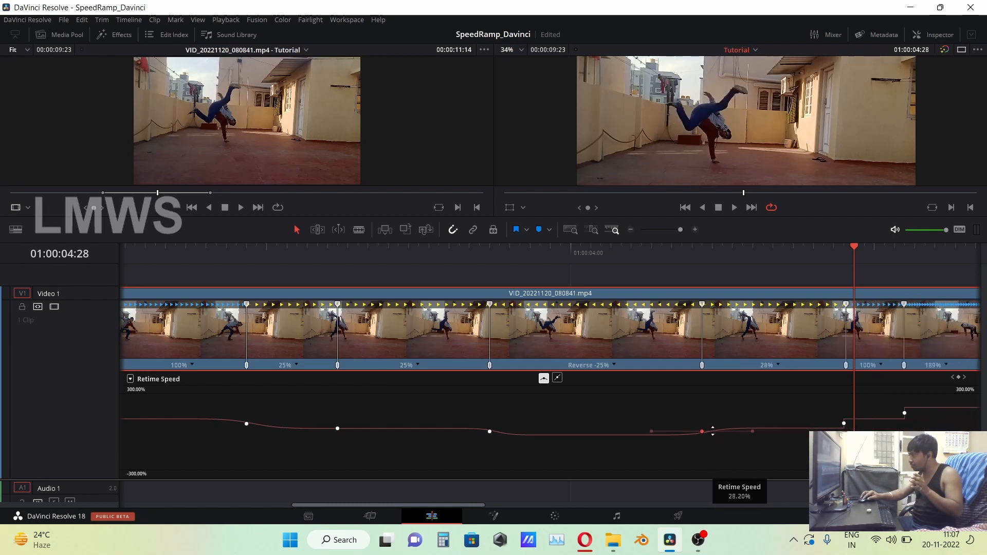
pyautogui.click(601, 258)
pyautogui.press('space')
pyautogui.press('space')
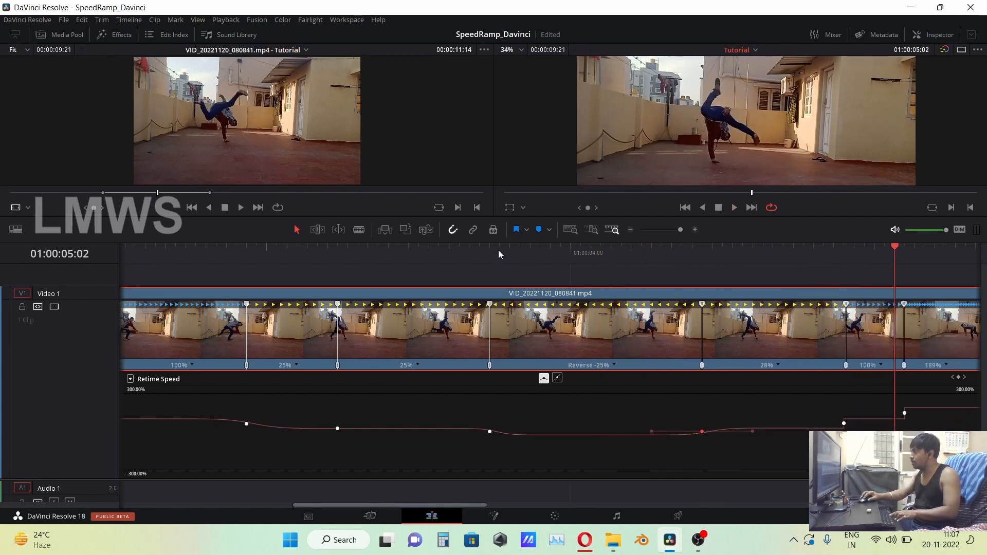
# Step: Play the smoothed handstand segments twice, starting in the 100% segment before the slowdown
pyautogui.moveTo(300, 253); pyautogui.dragTo(179, 250)
pyautogui.press('space')
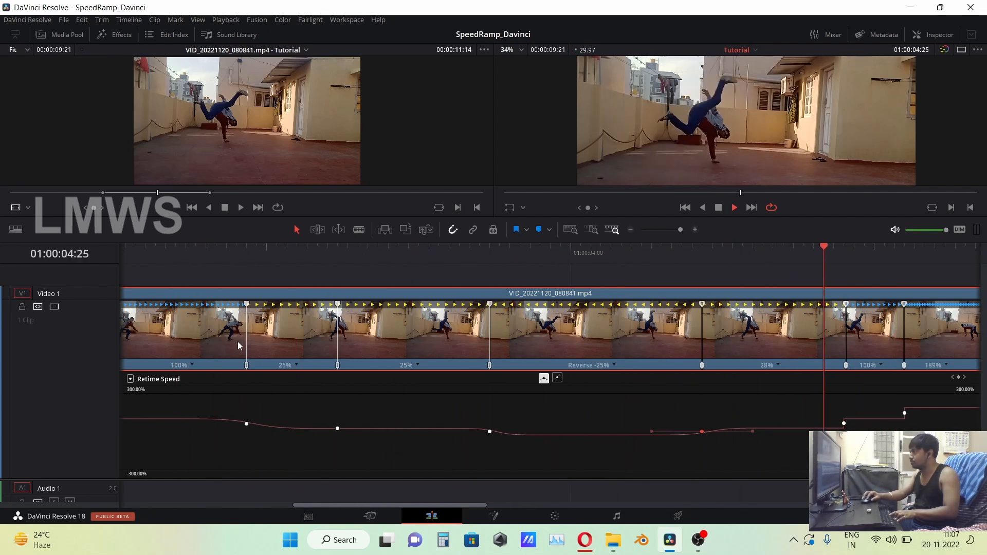
pyautogui.press('space')
pyautogui.click(168, 251)
pyautogui.press('space')
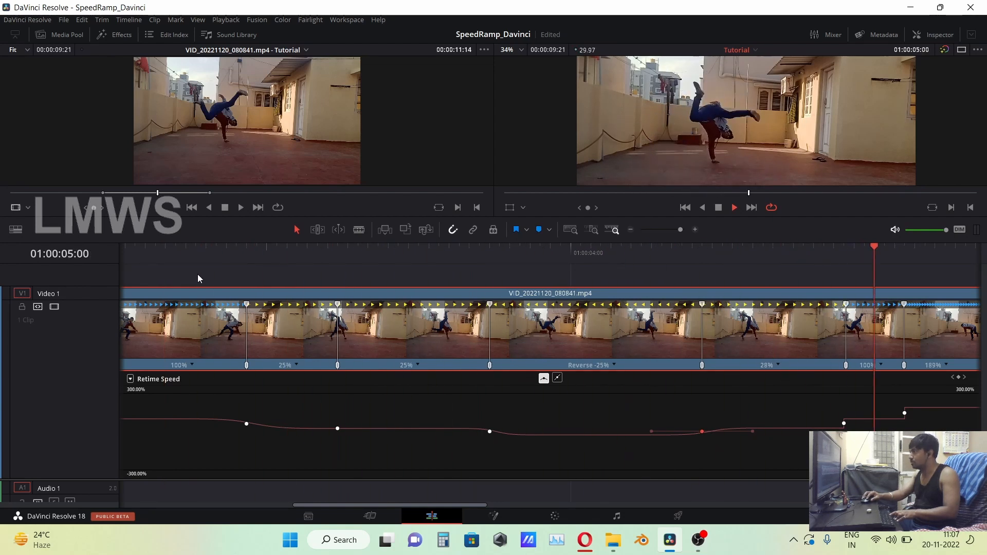
pyautogui.press('space')
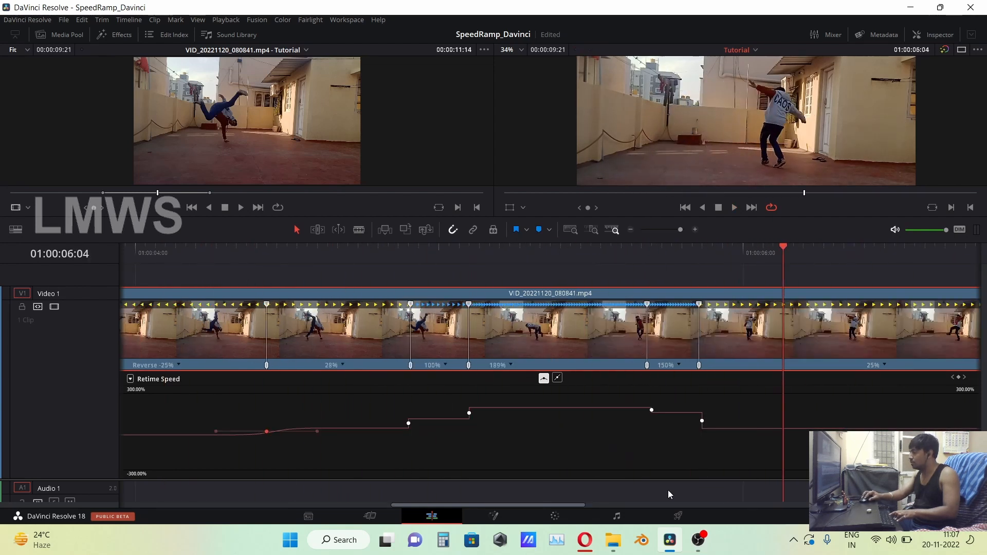
# Step: Smooth the keyframe between the 150% and 25% segments near 01:00:05:25, lengthen its curve handles and play the transition
pyautogui.moveTo(572, 506); pyautogui.dragTo(622, 510)
pyautogui.press('space')
pyautogui.press('space')
pyautogui.click(476, 252)
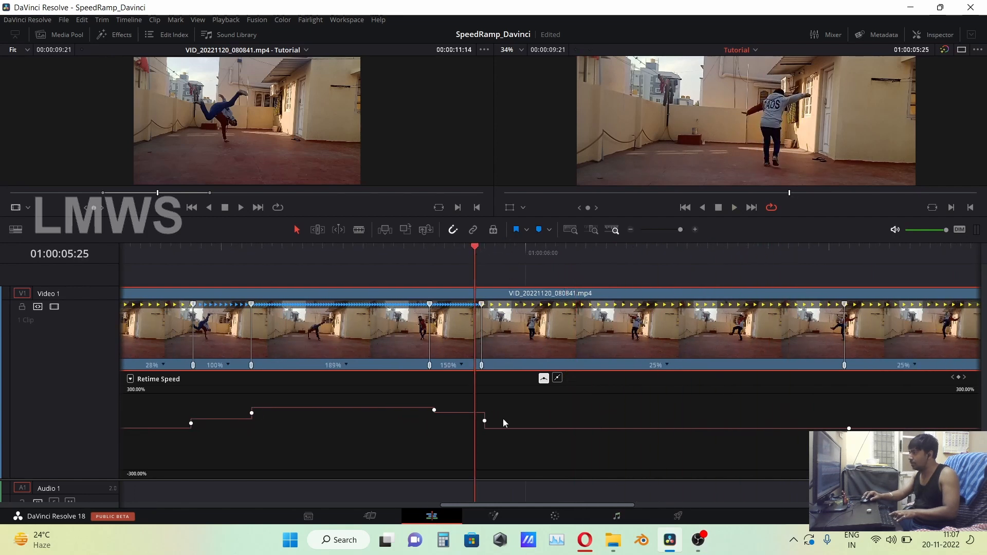
pyautogui.doubleClick(484, 420)
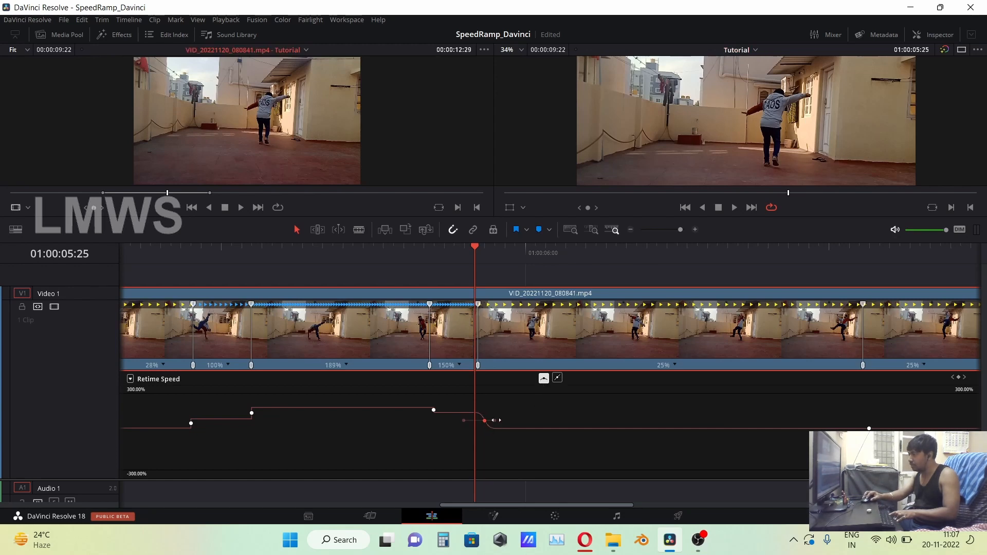
pyautogui.moveTo(496, 420); pyautogui.dragTo(522, 421)
pyautogui.click(424, 258)
pyautogui.press('space')
pyautogui.press('space')
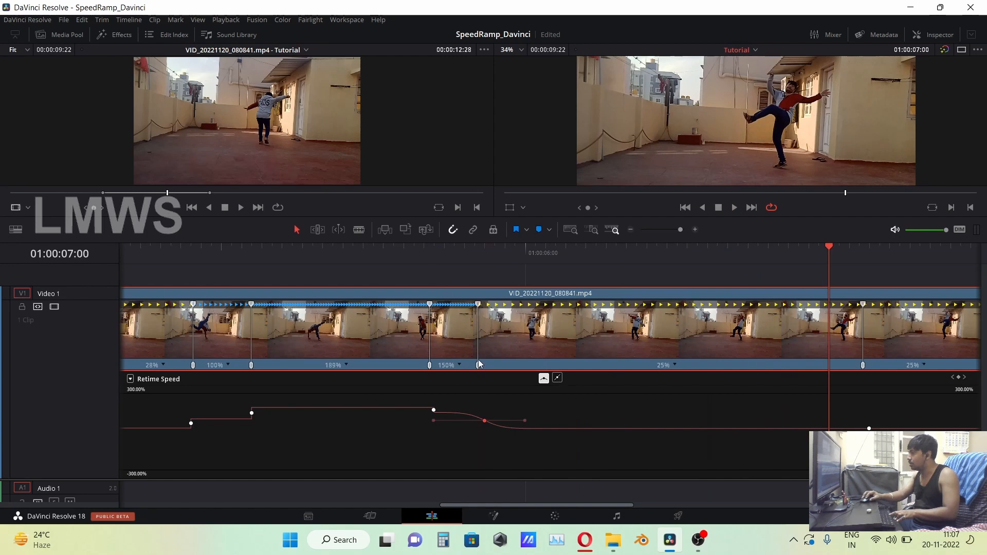
# Step: Smooth the keyframe between the last two 25% segments, raise the second segment's speed to 75% and play the result
pyautogui.click(867, 428)
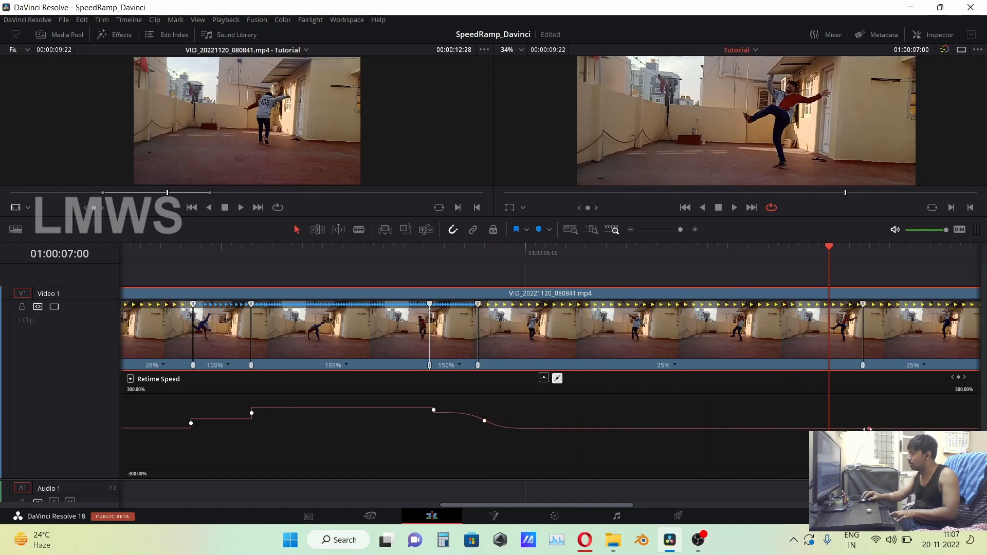
pyautogui.click(544, 378)
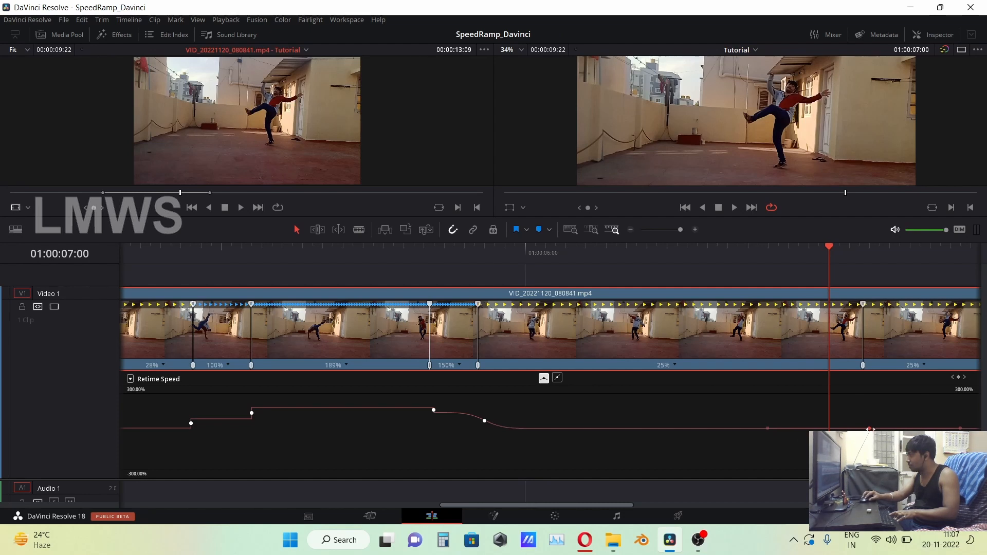
pyautogui.moveTo(880, 427); pyautogui.dragTo(878, 403)
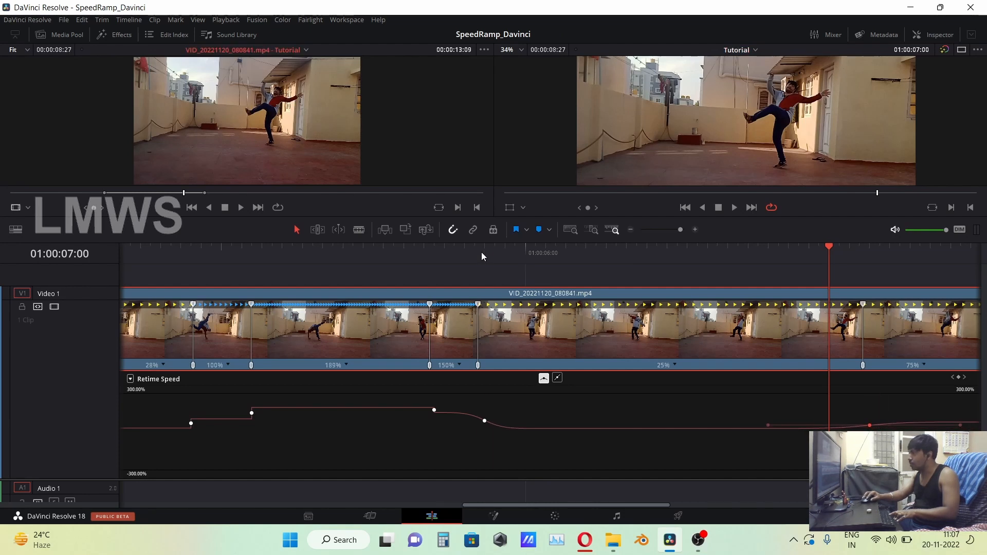
pyautogui.click(435, 248)
pyautogui.press('space')
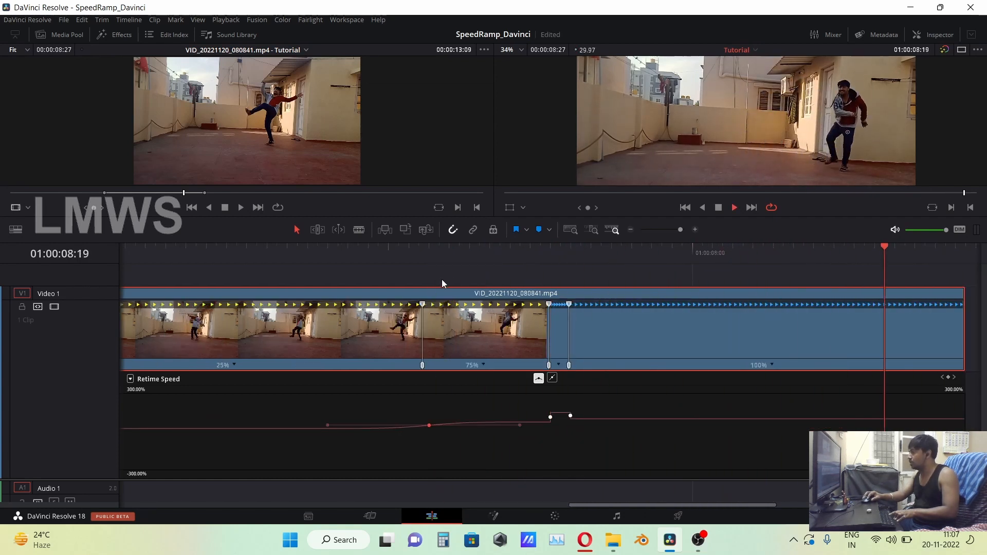
# Step: Zoom the timeline out to show most of the speed ramp and play the clip through the first slowdown
pyautogui.press('space')
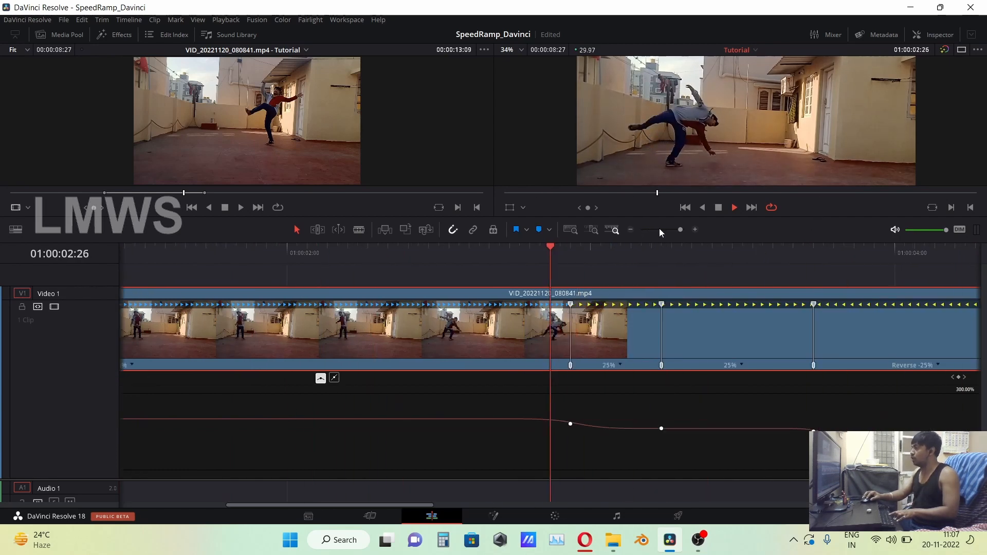
pyautogui.moveTo(659, 228); pyautogui.dragTo(675, 230)
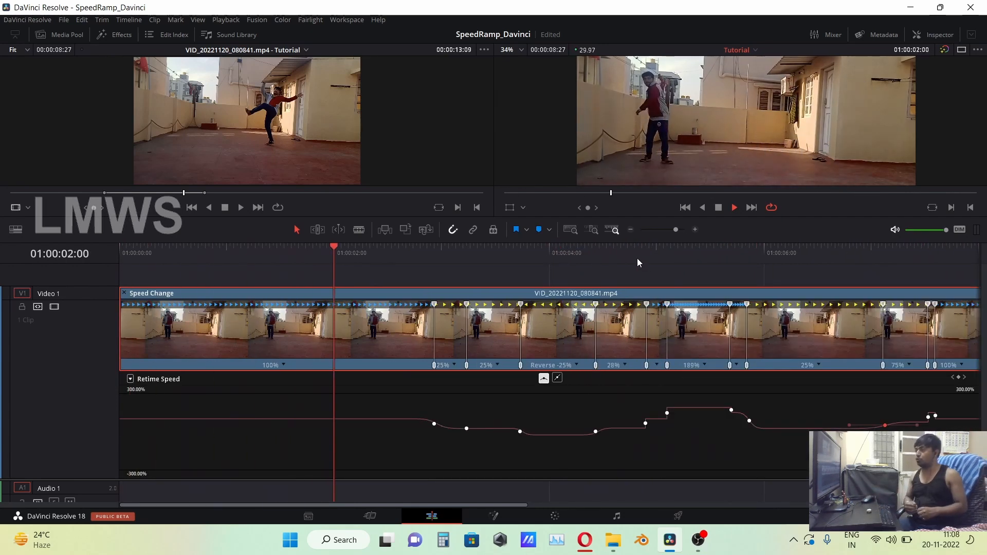
pyautogui.press('space')
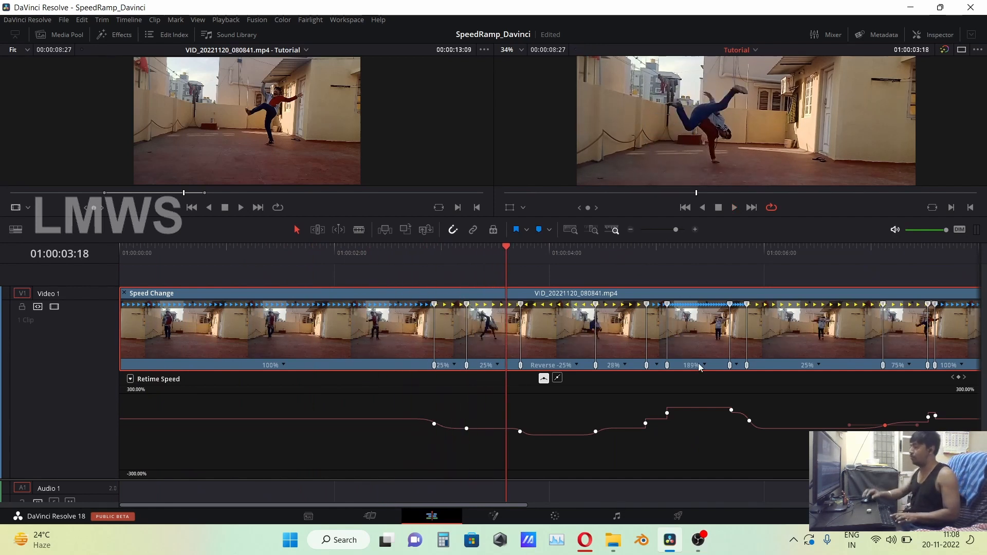
# Step: Play the clip through the slowdown into the Reverse -25% segment and stop at about 01:00:04:01
pyautogui.moveTo(501, 507); pyautogui.dragTo(533, 507)
pyautogui.press('space')
pyautogui.moveTo(448, 264); pyautogui.dragTo(324, 278)
pyautogui.press('space')
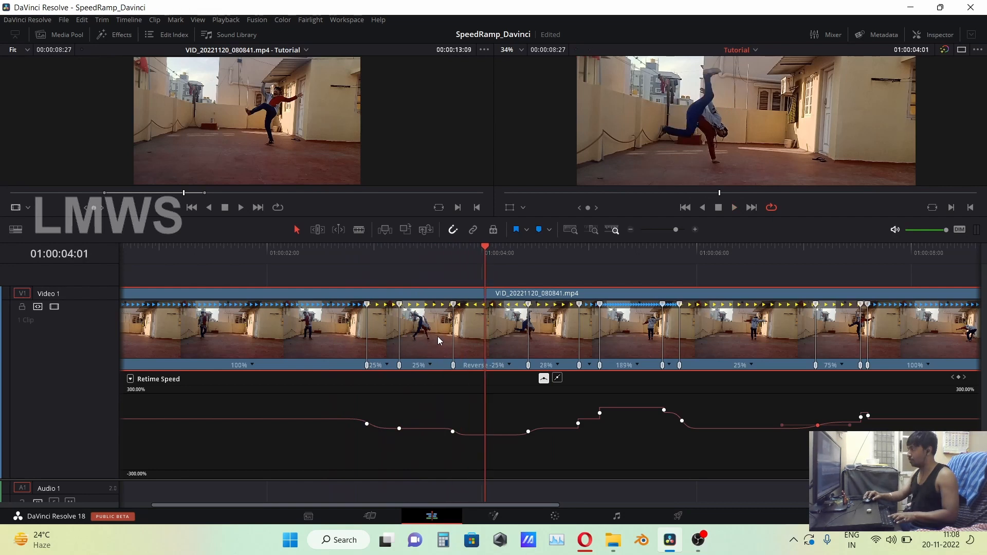
# Step: Add a speed point at 01:00:04:05 in the Reverse -25% segment and display the Retime Frame curve
pyautogui.click(410, 267)
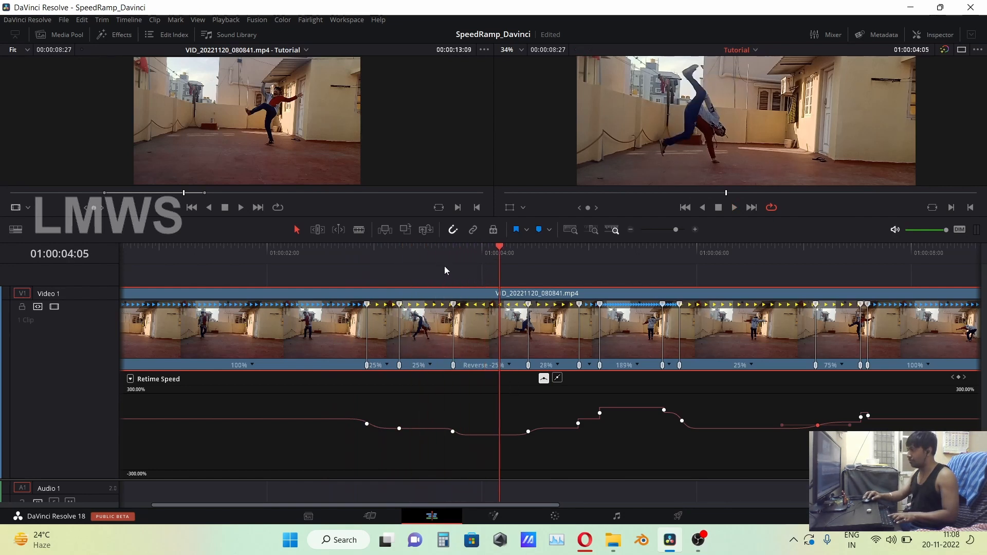
pyautogui.click(510, 366)
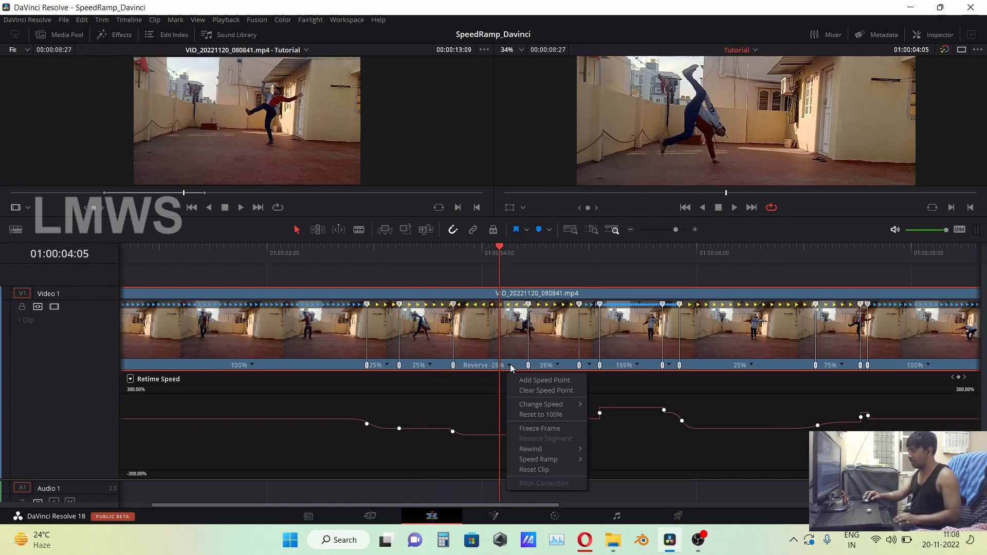
pyautogui.click(531, 381)
pyautogui.click(488, 366)
pyautogui.click(491, 367)
pyautogui.click(469, 391)
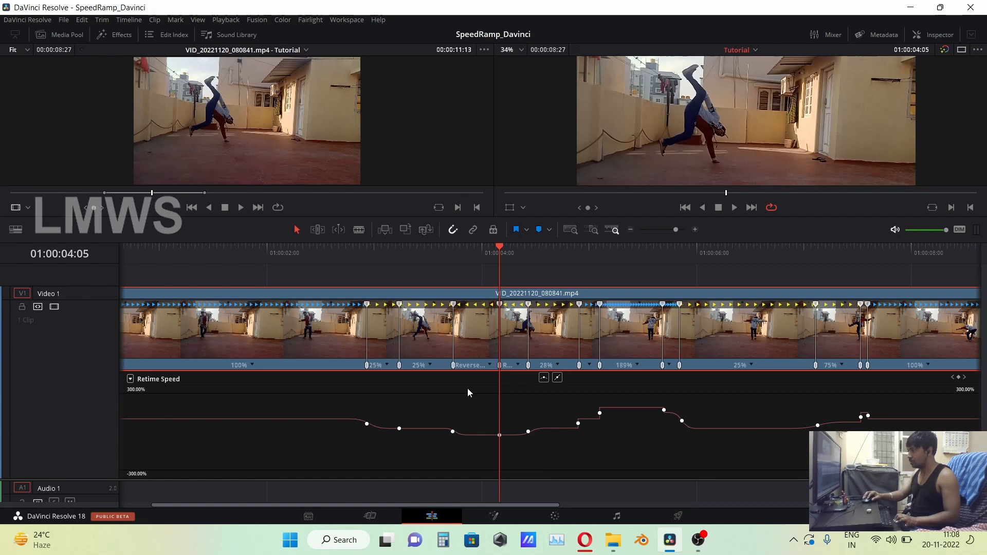
pyautogui.click(131, 381)
pyautogui.click(148, 545)
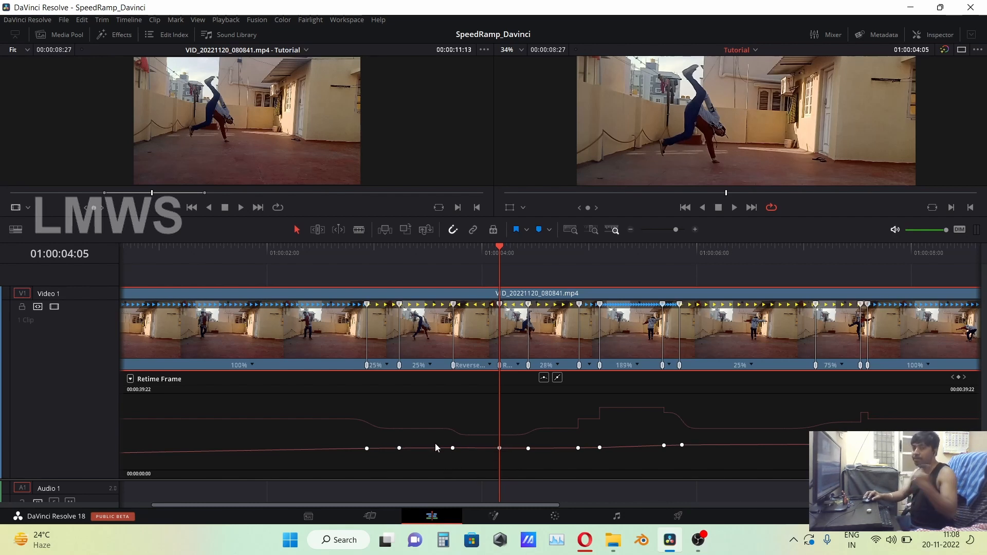
# Step: Freeze the frame at 01:00:04:05, play it, and move its end keyframe earlier to just before 01:00:05:13
pyautogui.click(489, 365)
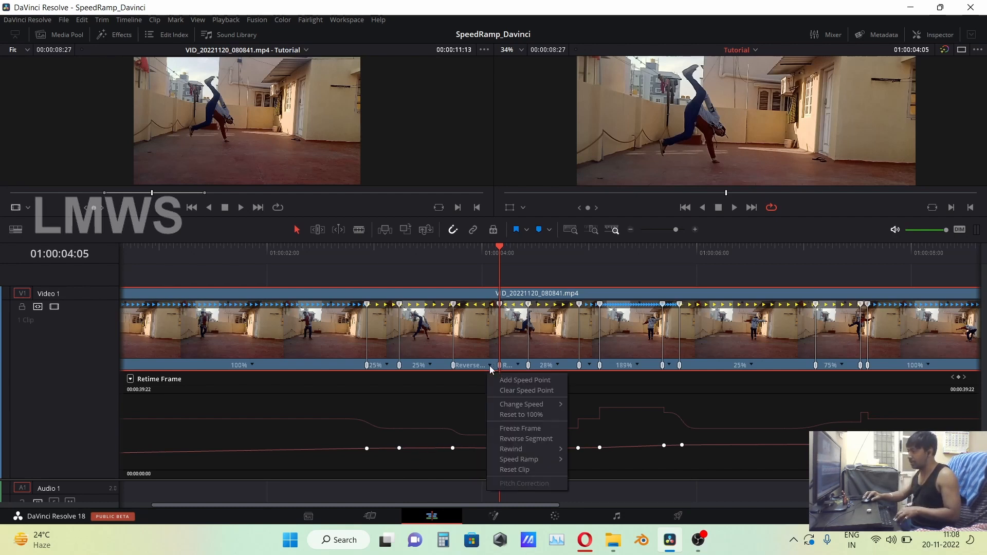
pyautogui.click(528, 428)
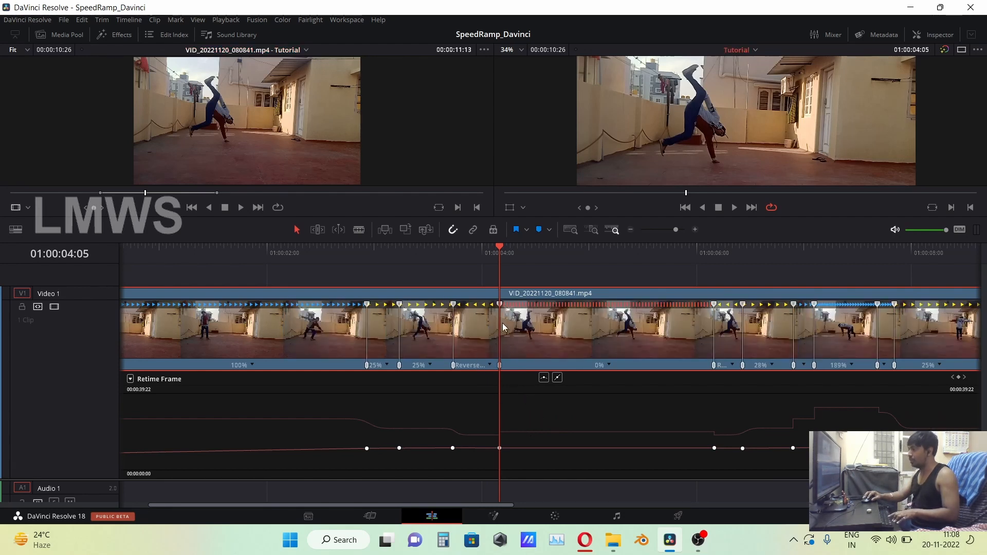
pyautogui.press('space')
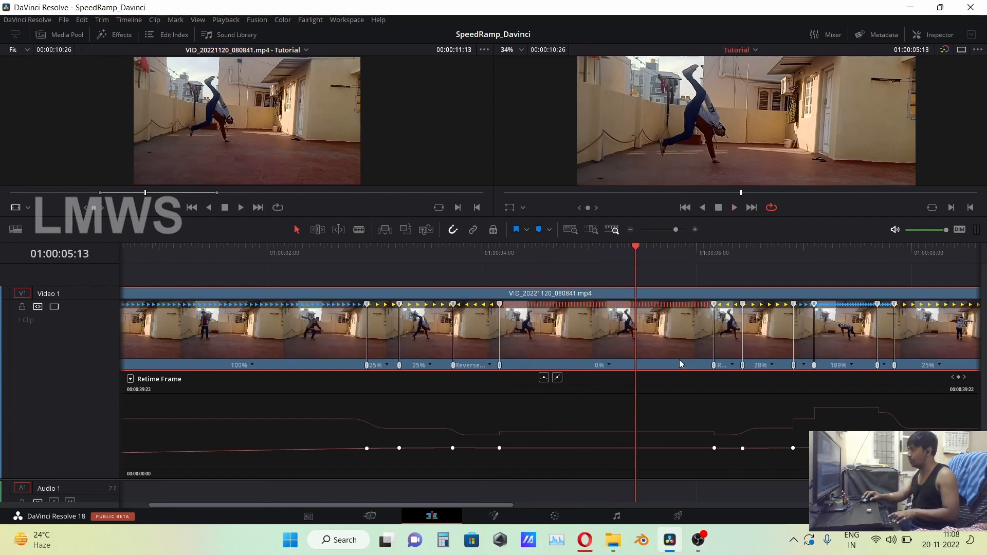
pyautogui.moveTo(714, 448); pyautogui.dragTo(621, 447)
# Step: Try adding a freeze frame at 01:00:05:13 twice, undoing each attempt
pyautogui.click(566, 365)
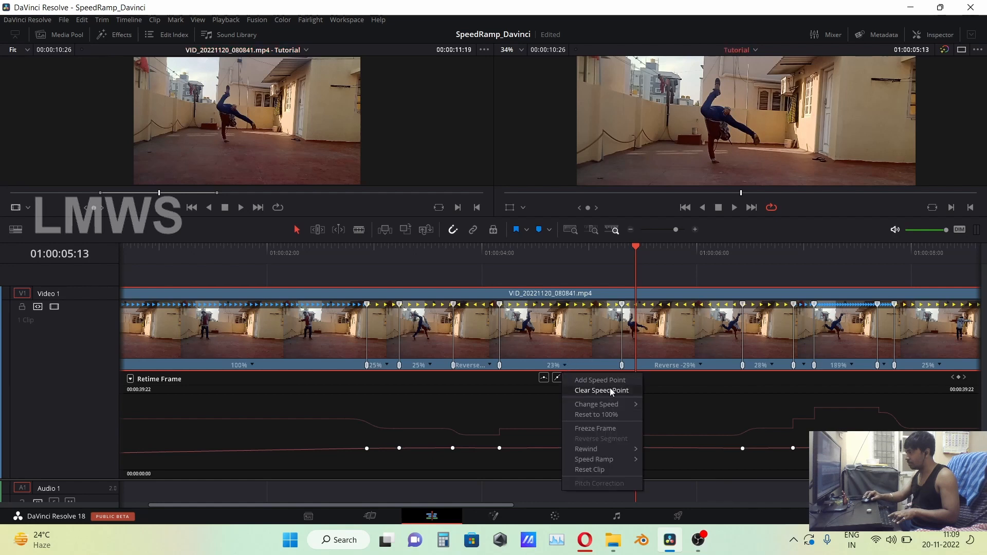
pyautogui.click(608, 429)
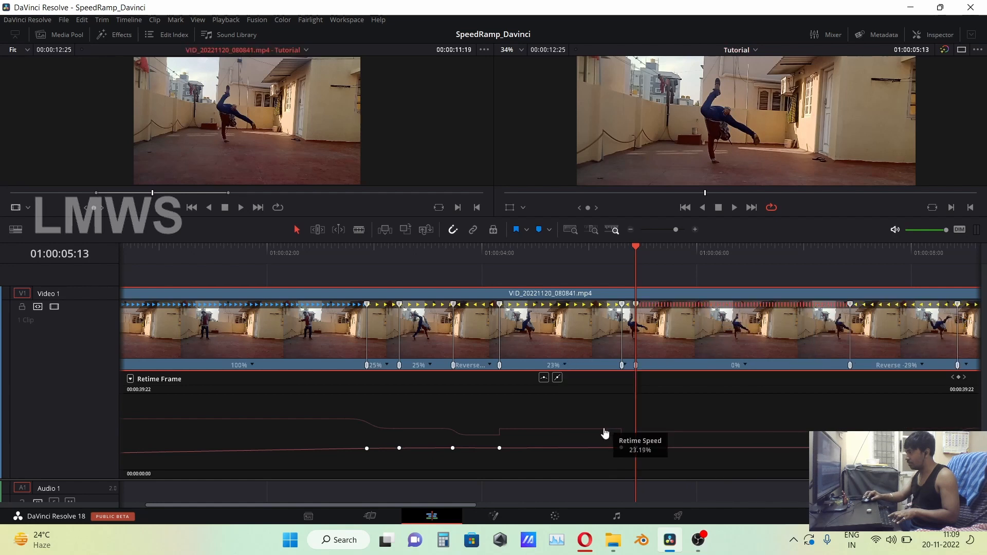
pyautogui.click(491, 365)
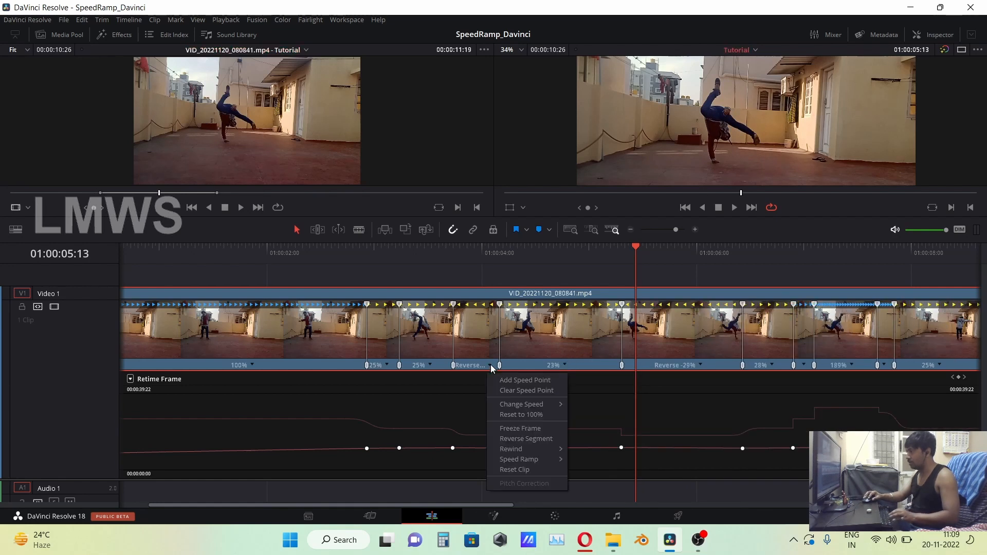
pyautogui.click(531, 430)
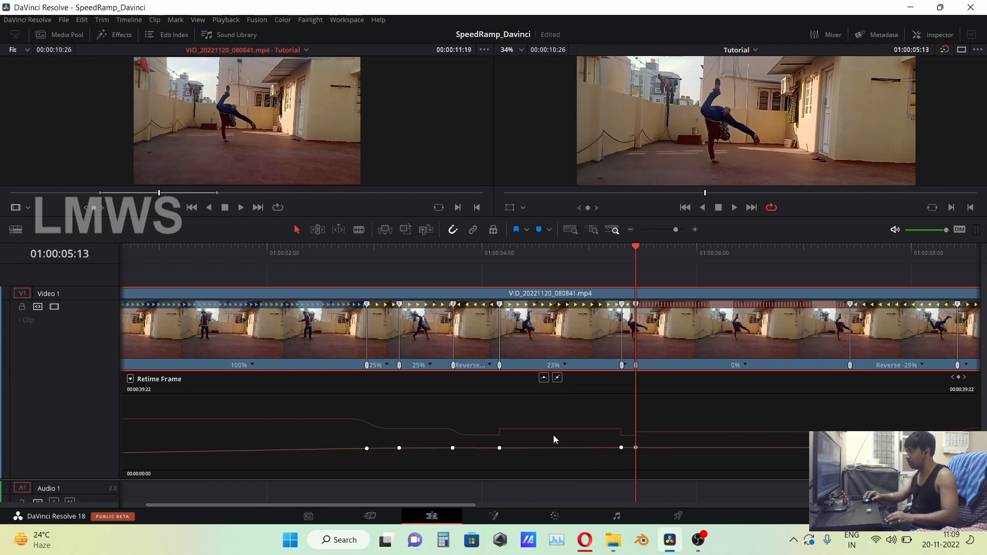
pyautogui.hotkey('ctrl', 'z')
pyautogui.click(484, 260)
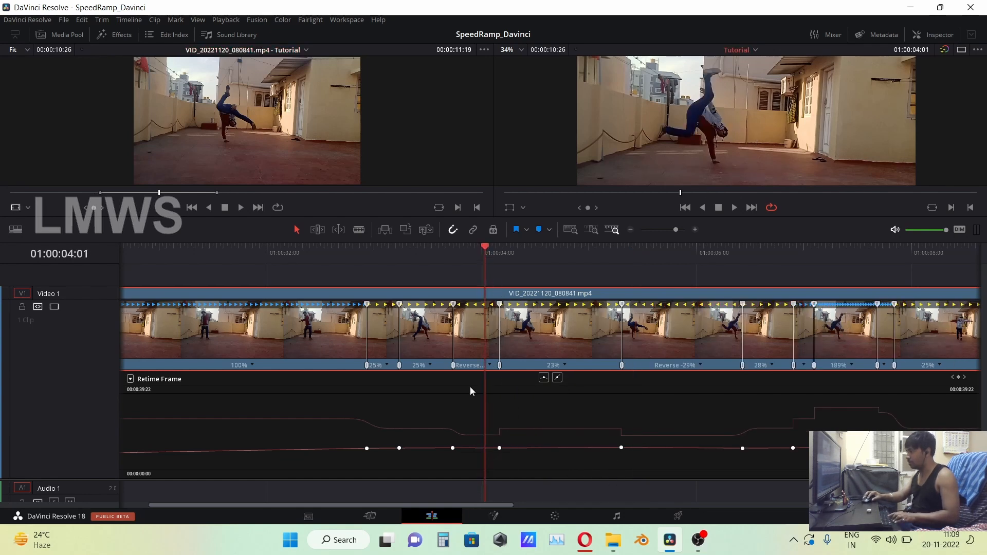
pyautogui.click(489, 365)
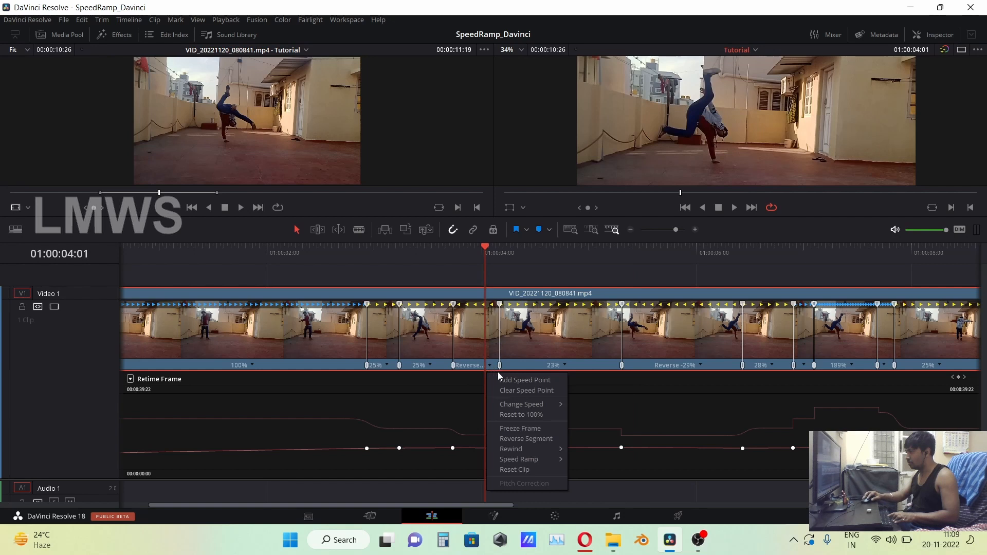
# Step: Adjust the freeze's end keyframe on the Retime Frame curve until the segment is 0%, and play the ramp to the clip's end
pyautogui.click(621, 449)
pyautogui.moveTo(622, 447); pyautogui.dragTo(625, 448)
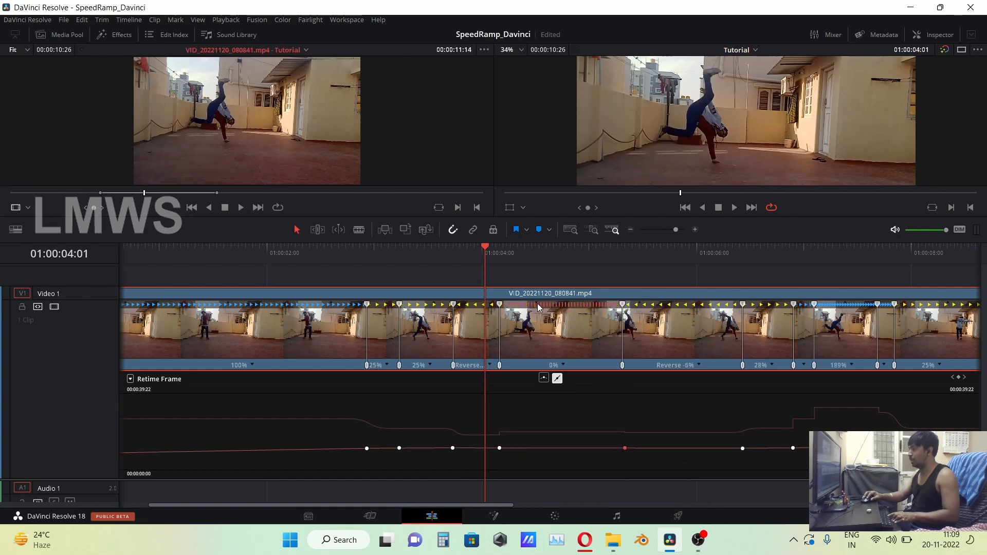
pyautogui.click(394, 252)
pyautogui.click(347, 253)
pyautogui.press('space')
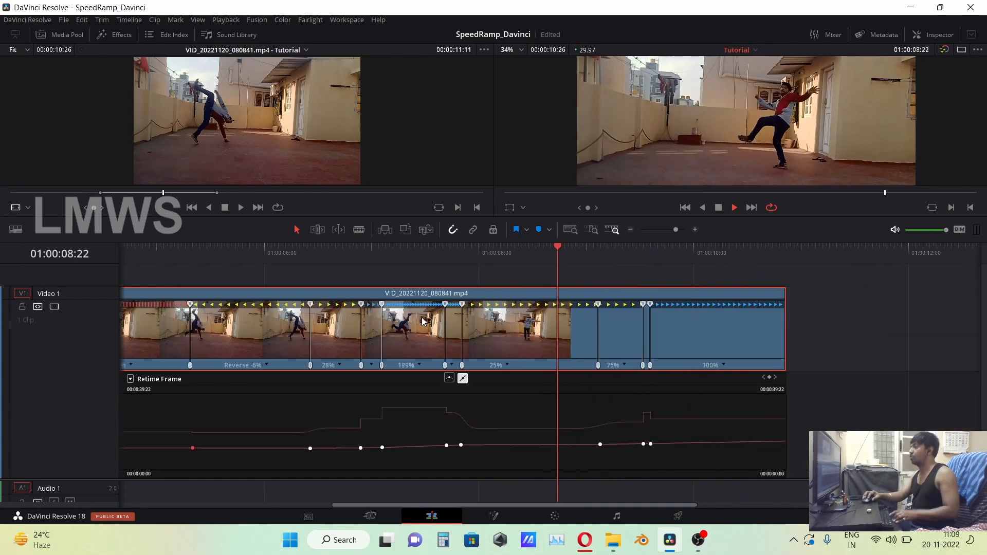
pyautogui.moveTo(675, 230); pyautogui.dragTo(672, 231)
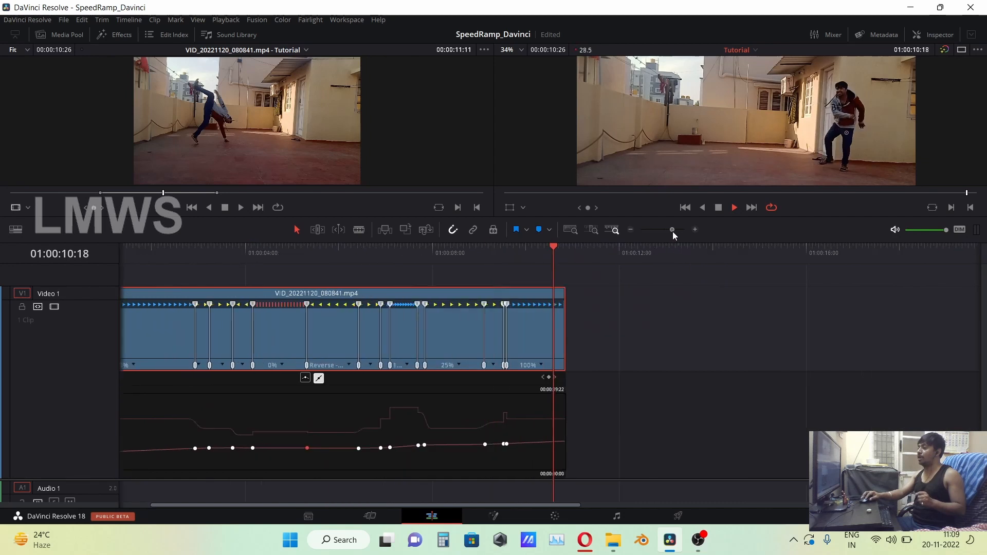